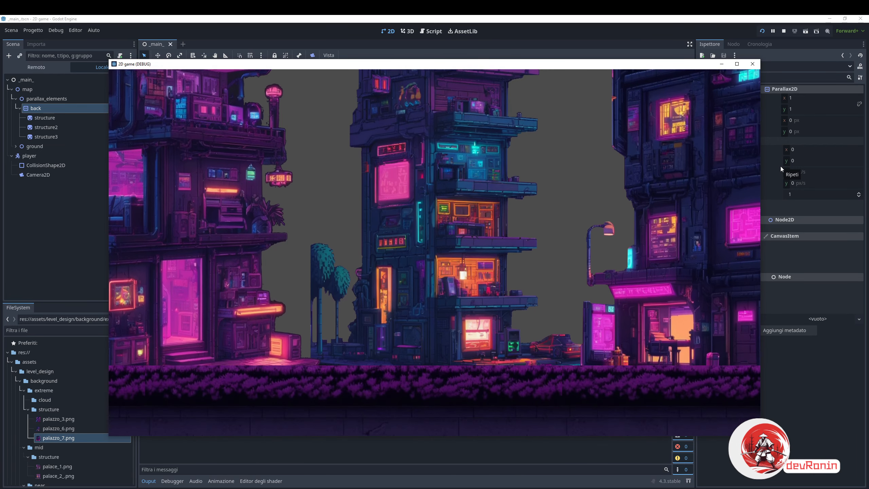
Set the back layer's horizontal scroll scale to 0.2 and test the scrolling in a run of the game
{"action": "key", "text": "Right"}
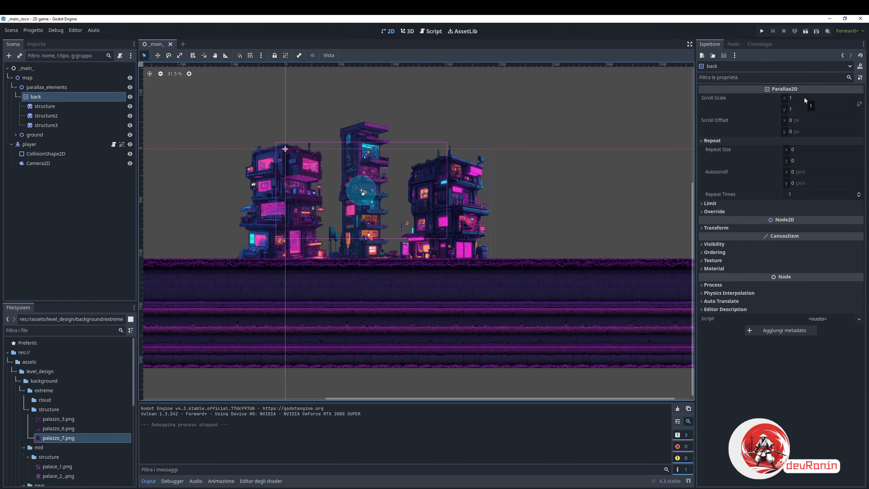
{"action": "left_click", "coordinate": [804, 97]}
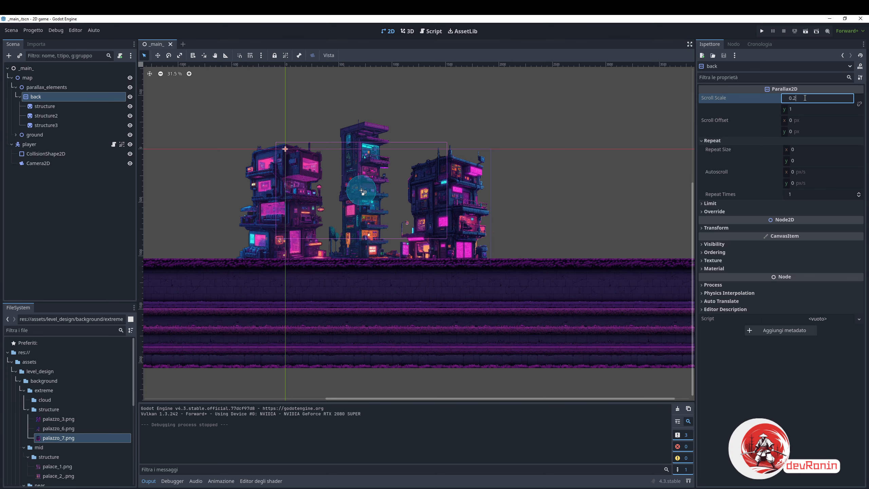
{"action": "key", "text": "Return"}
{"action": "key", "text": "F5"}
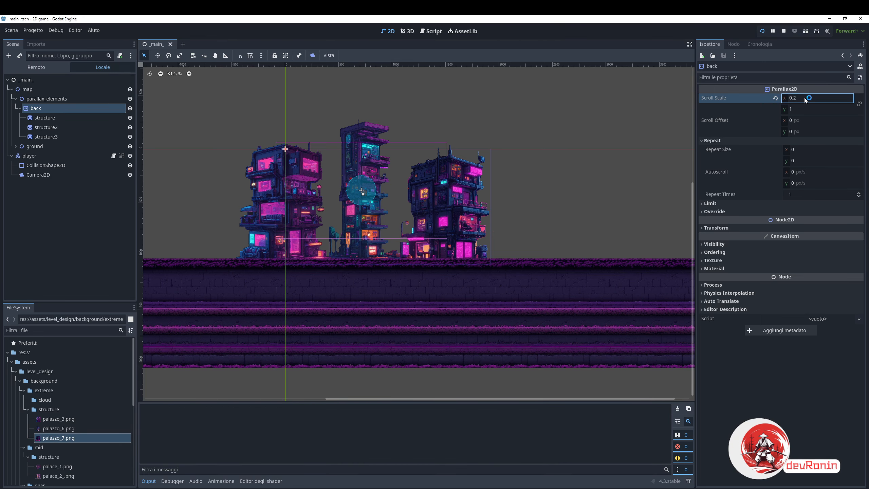
{"action": "key", "text": "Right"}
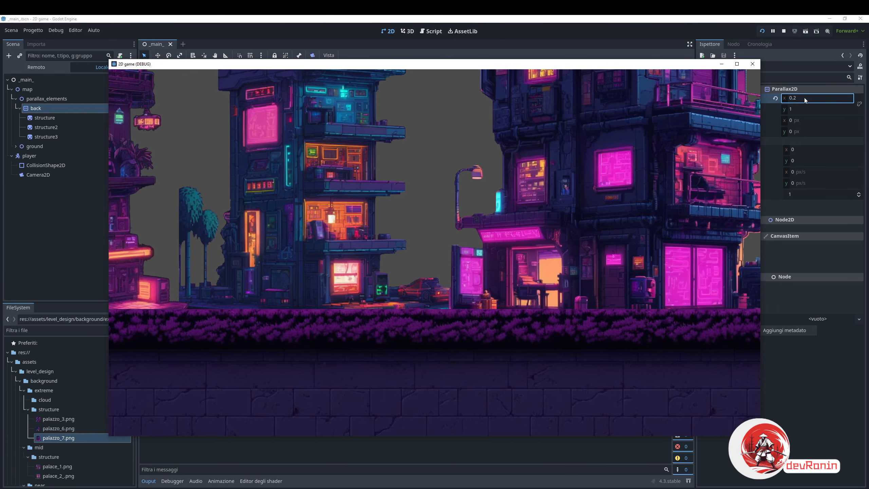
{"action": "key", "text": "F8"}
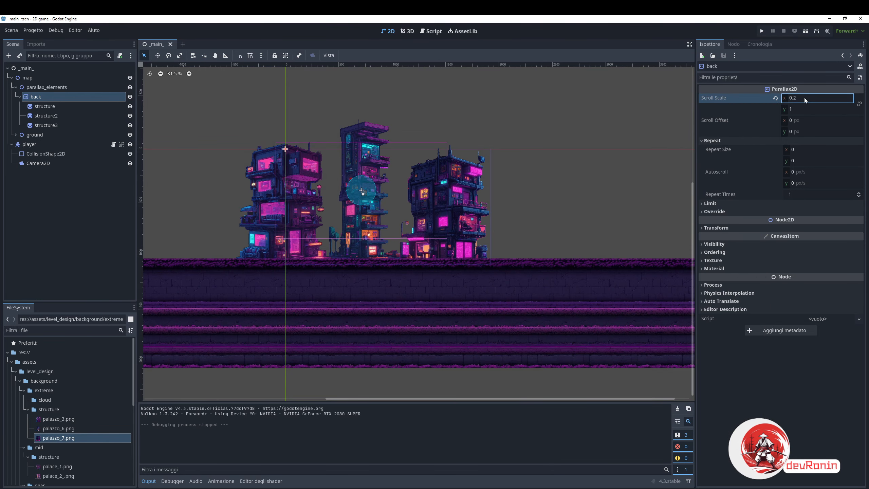
Set the back layer's horizontal repeat size to 720
{"action": "left_click", "coordinate": [802, 149]}
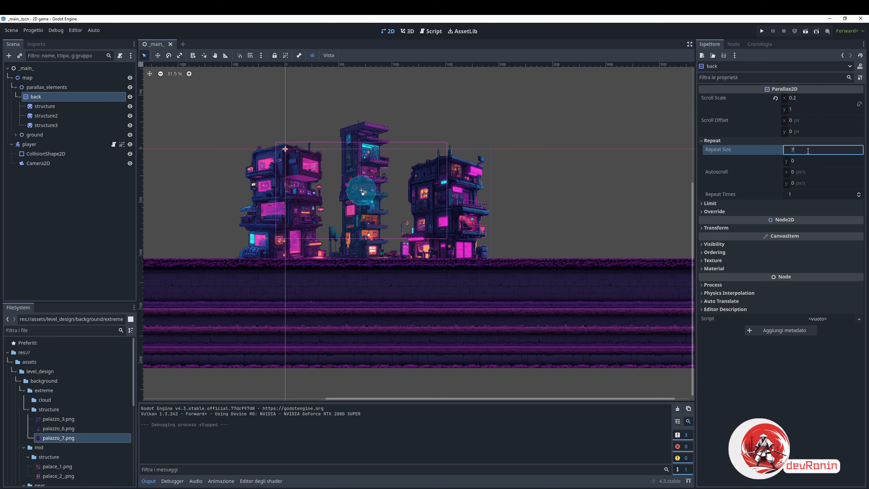
{"action": "type", "text": "20"}
{"action": "key", "text": "Return"}
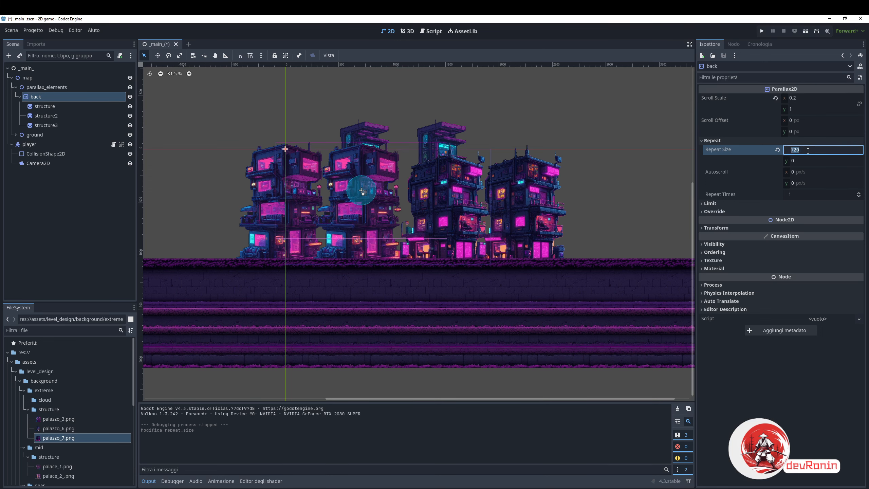
{"action": "key", "text": "Return"}
Run the game and move right to examine how the repeated buildings scroll, then stop it
{"action": "key", "text": "F5"}
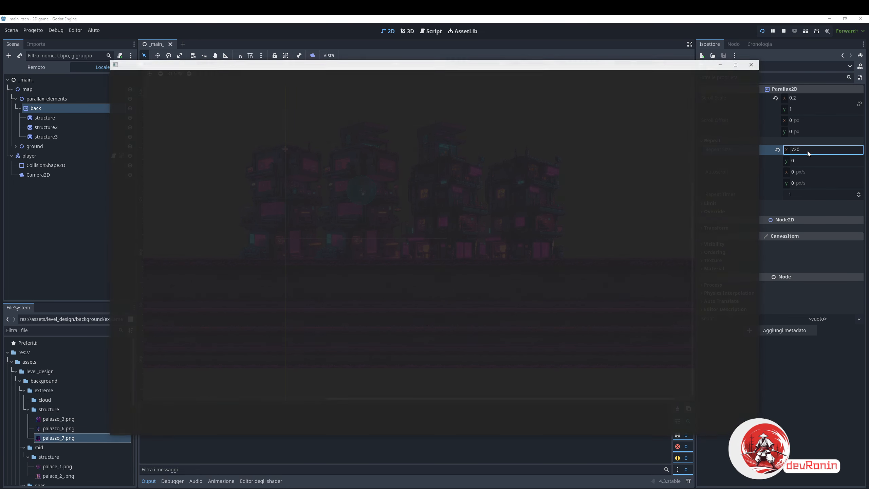
{"action": "key", "text": "Right"}
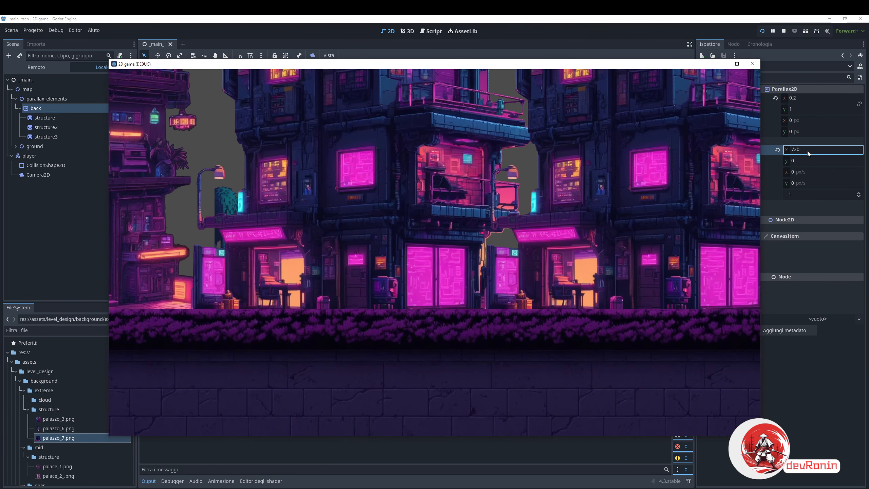
{"action": "key", "text": "Right"}
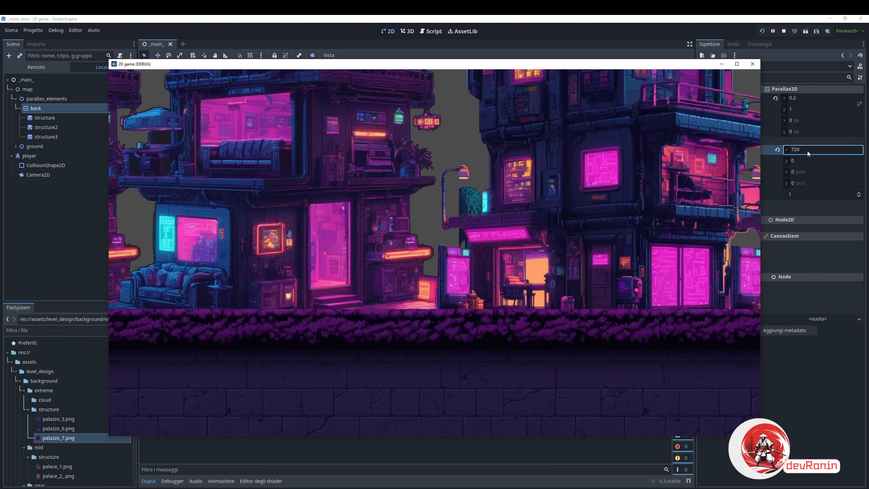
{"action": "key", "text": "Right"}
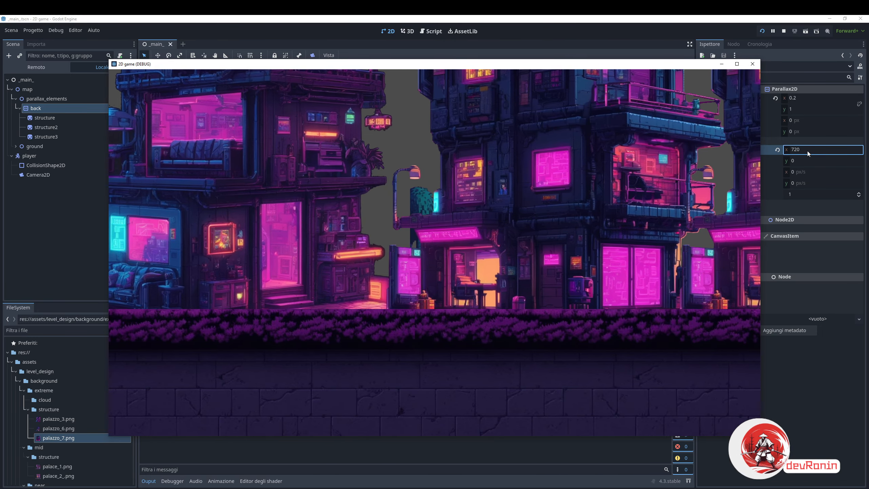
{"action": "key", "text": "Right"}
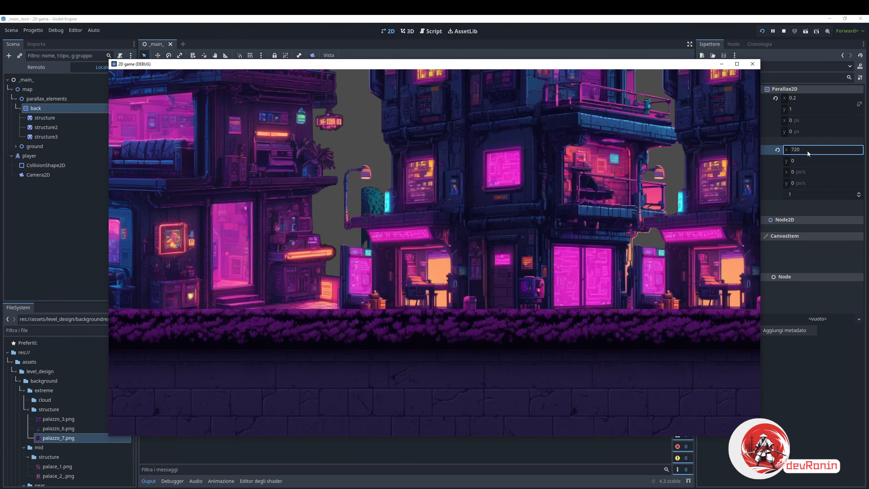
{"action": "key", "text": "Right"}
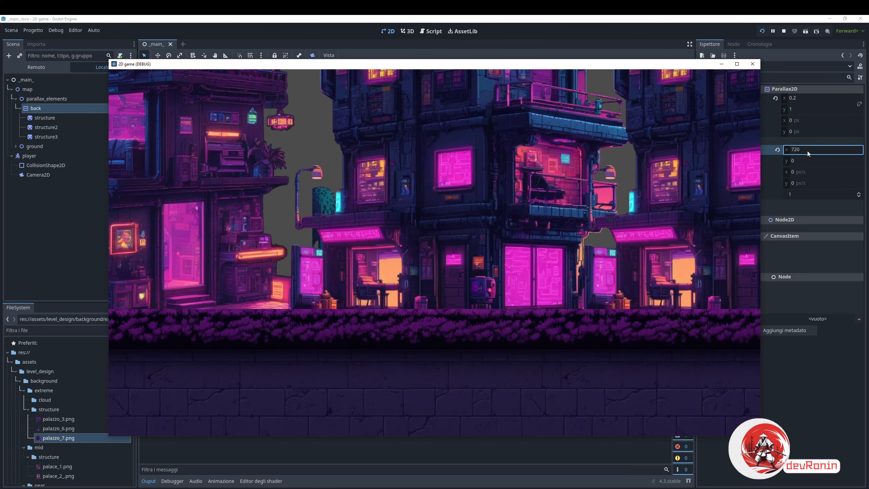
{"action": "key", "text": "F8"}
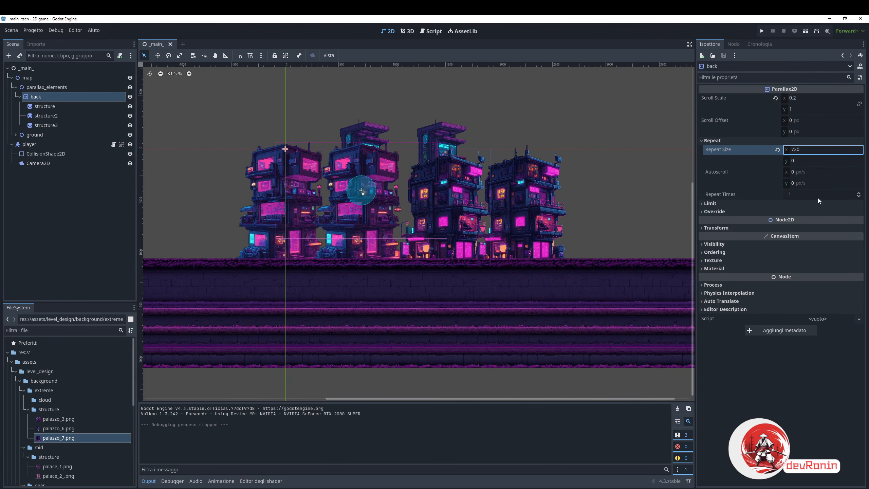
Raise the back layer's repeat times to 5
{"action": "left_click", "coordinate": [859, 193]}
{"action": "left_click", "coordinate": [858, 193]}
{"action": "left_click", "coordinate": [858, 193]}
{"action": "left_click", "coordinate": [859, 194]}
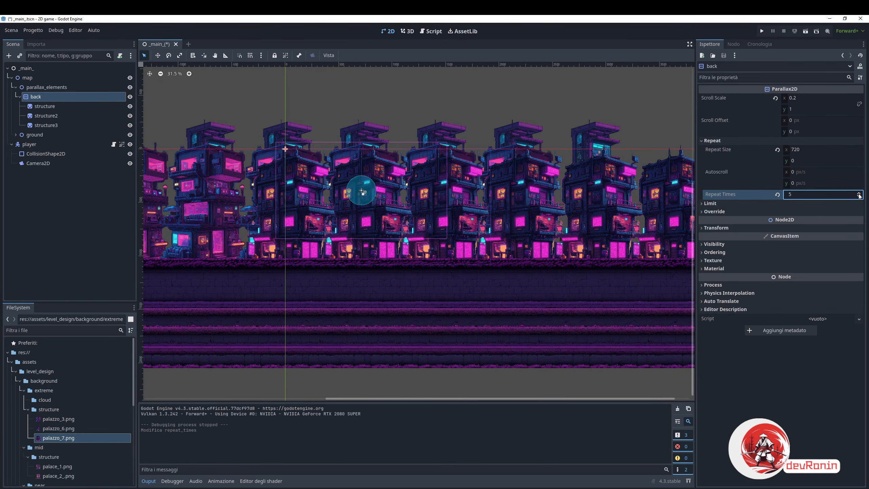
{"action": "scroll", "coordinate": [343, 202], "scroll_direction": "down", "scroll_amount": 2}
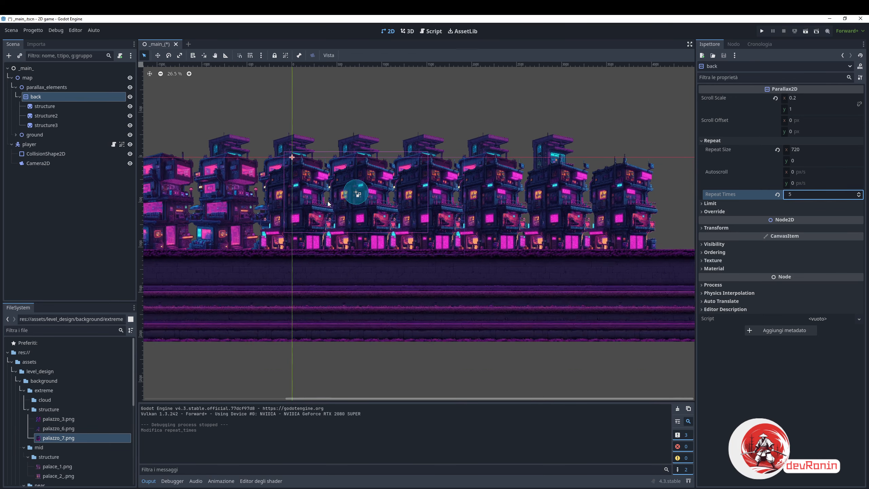
{"action": "scroll", "coordinate": [353, 199], "scroll_direction": "up", "scroll_amount": 1}
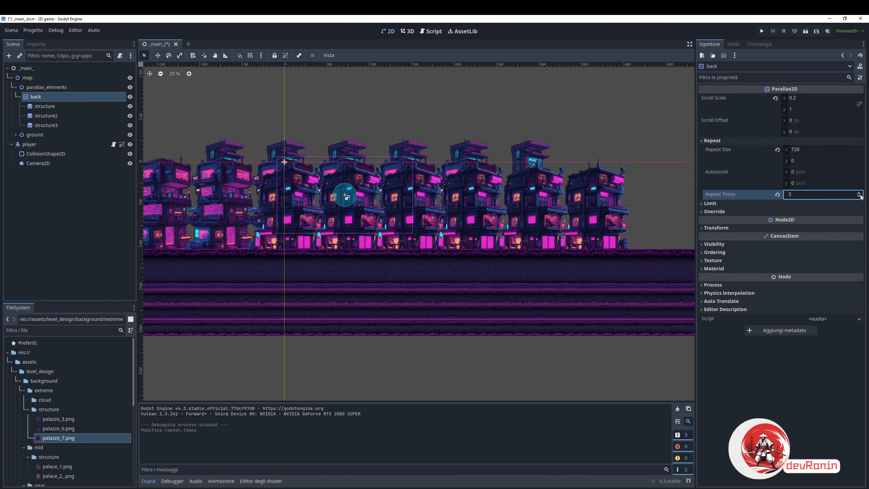
Lower the back layer's repeat times to 2
{"action": "left_click", "coordinate": [859, 196]}
{"action": "left_click", "coordinate": [859, 196]}
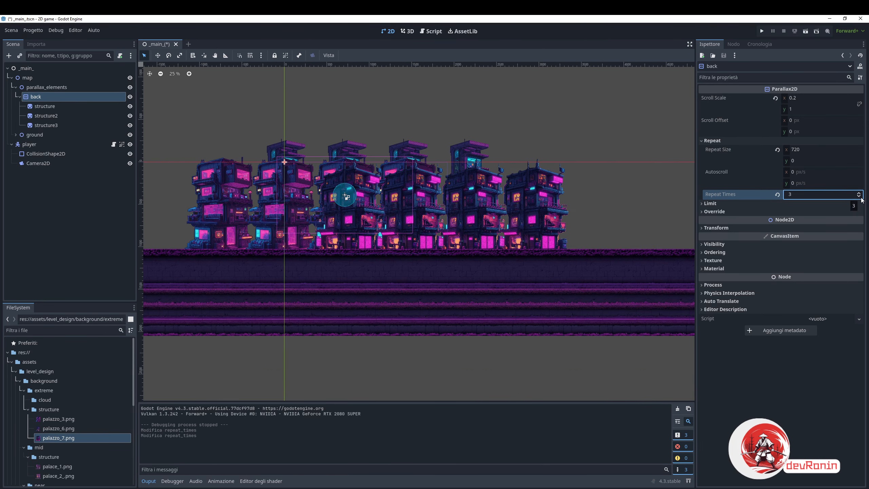
{"action": "left_click", "coordinate": [859, 196]}
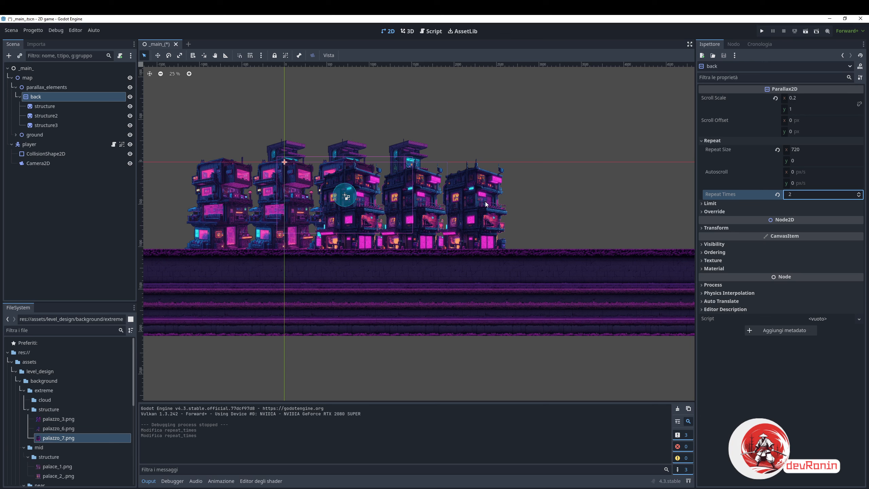
Scale the structure, structure2 and structure3 sprites together to 0.3 on both axes
{"action": "left_click", "coordinate": [808, 194]}
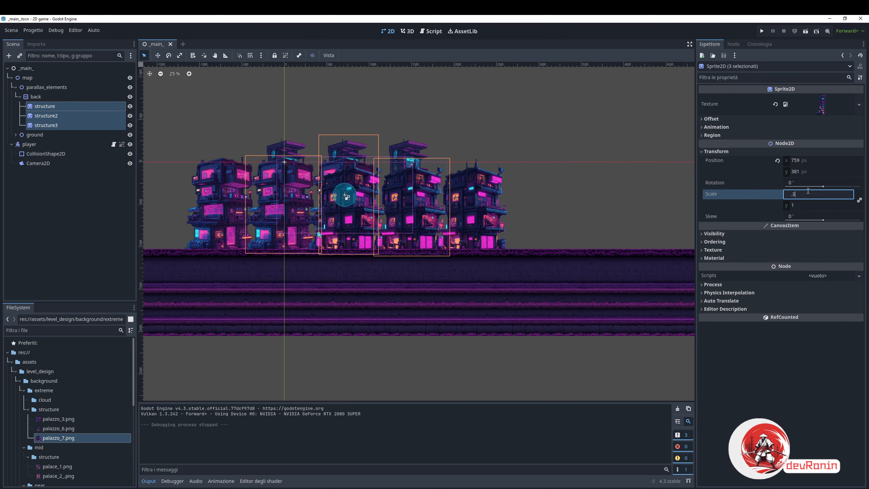
{"action": "type", "text": ".3"}
{"action": "key", "text": "Return"}
Lower the three building sprites together towards the ground and place the tall structure tower at about (1006, 827)
{"action": "scroll", "coordinate": [397, 200], "scroll_direction": "up", "scroll_amount": 17}
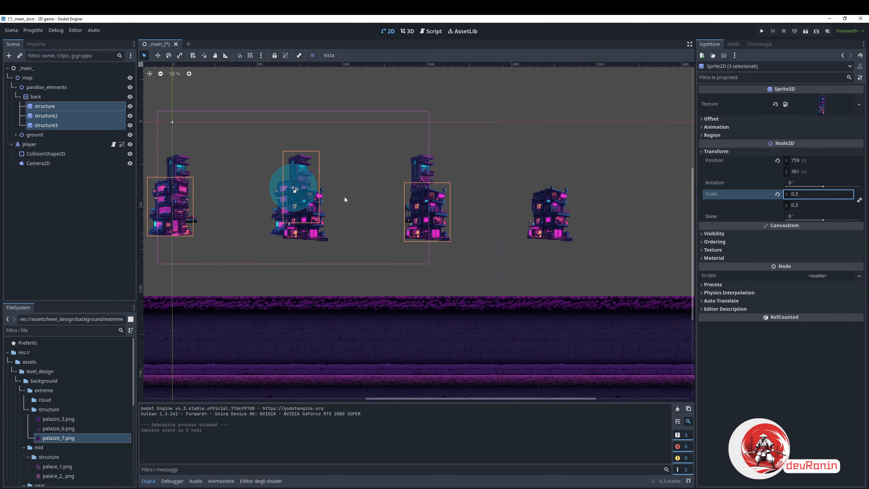
{"action": "left_click_drag", "start_coordinate": [175, 122], "coordinate": [186, 201], "text": "alt"}
{"action": "left_click_drag", "start_coordinate": [296, 270], "coordinate": [342, 292]}
Place structure3 at about (1526, 870) and structure2 at about (60, 865) along the ground
{"action": "left_click", "coordinate": [290, 292]}
{"action": "scroll", "coordinate": [291, 292], "scroll_direction": "up", "scroll_amount": 6}
{"action": "left_click_drag", "start_coordinate": [535, 276], "coordinate": [527, 275]}
{"action": "scroll", "coordinate": [526, 275], "scroll_direction": "down", "scroll_amount": 3}
{"action": "middle_click_drag", "start_coordinate": [527, 275], "coordinate": [314, 259]}
{"action": "left_click", "coordinate": [595, 249]}
{"action": "middle_click_drag", "start_coordinate": [595, 249], "coordinate": [341, 235]}
{"action": "left_click_drag", "start_coordinate": [213, 272], "coordinate": [193, 273]}
{"action": "middle_click_drag", "start_coordinate": [193, 273], "coordinate": [329, 269]}
{"action": "scroll", "coordinate": [329, 269], "scroll_direction": "up", "scroll_amount": 6}
{"action": "left_click_drag", "start_coordinate": [328, 270], "coordinate": [367, 275]}
Reset the back layer's repeat size, and move structure2 to about (1235, 869) and structure3 to about (786, 873) beside the tall tower
{"action": "left_click", "coordinate": [36, 96]}
{"action": "left_click", "coordinate": [775, 150]}
{"action": "scroll", "coordinate": [413, 230], "scroll_direction": "down", "scroll_amount": 7}
{"action": "middle_click_drag", "start_coordinate": [413, 230], "coordinate": [236, 233]}
{"action": "left_click_drag", "start_coordinate": [206, 259], "coordinate": [507, 260]}
{"action": "left_click_drag", "start_coordinate": [582, 254], "coordinate": [392, 256]}
{"action": "scroll", "coordinate": [400, 259], "scroll_direction": "down", "scroll_amount": 3}
{"action": "scroll", "coordinate": [400, 259], "scroll_direction": "down", "scroll_amount": 3}
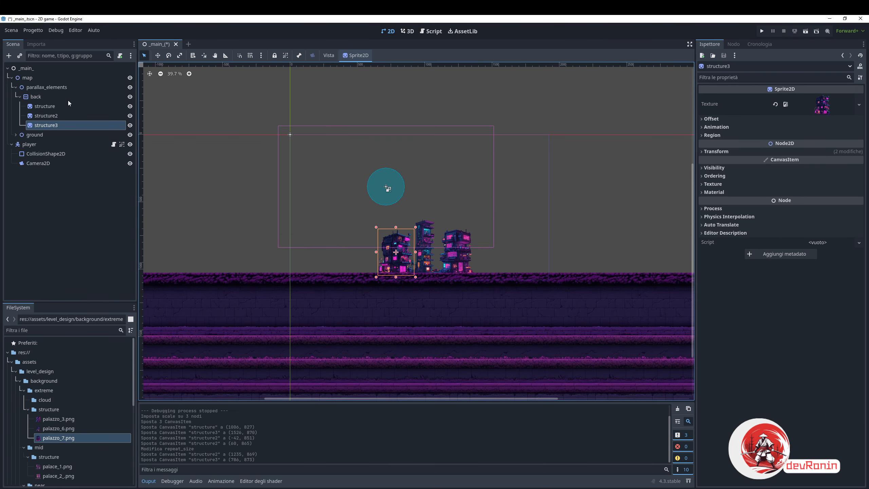
Set the back layer's horizontal repeat size to 590 and its repeat times to 4
{"action": "left_click", "coordinate": [36, 96]}
{"action": "left_click", "coordinate": [807, 150]}
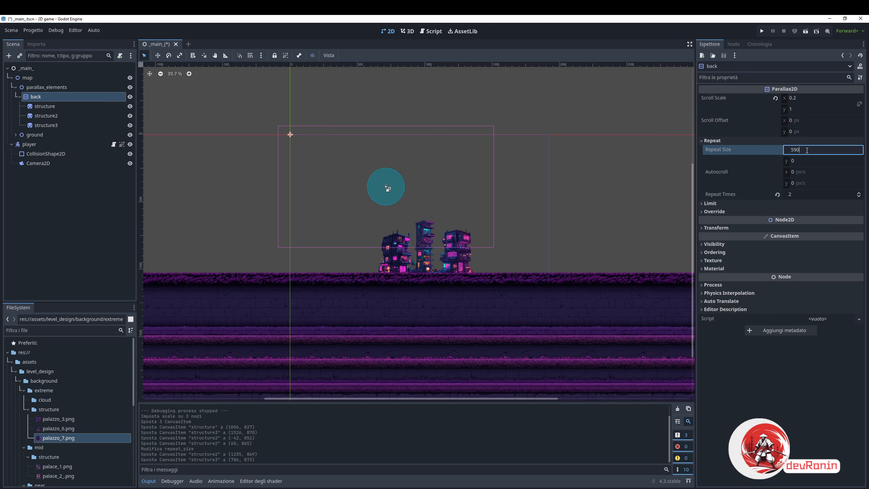
{"action": "key", "text": "Return"}
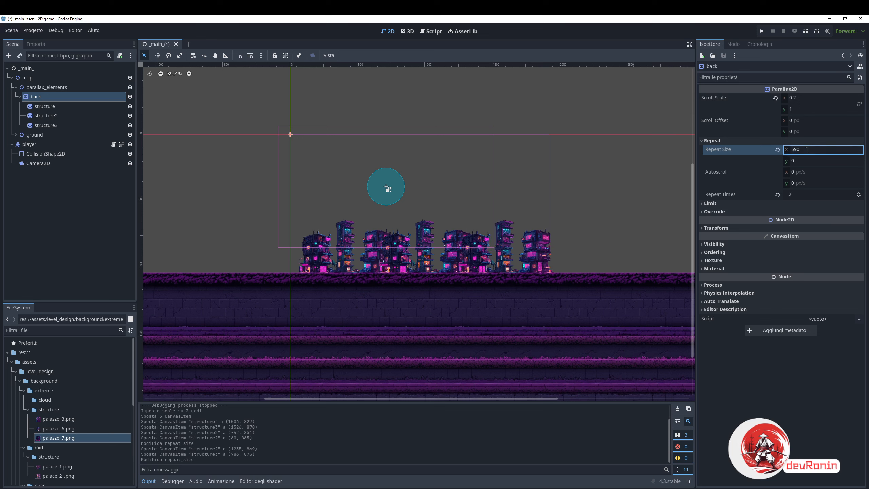
{"action": "left_click", "coordinate": [860, 194]}
{"action": "left_click", "coordinate": [859, 194]}
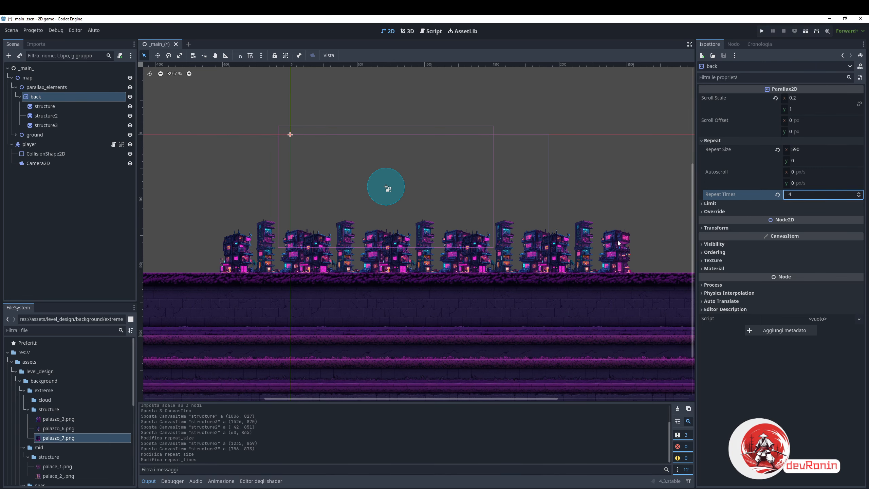
Run the game and keep moving right to examine how the repeating background buildings scroll
{"action": "key", "text": "F5"}
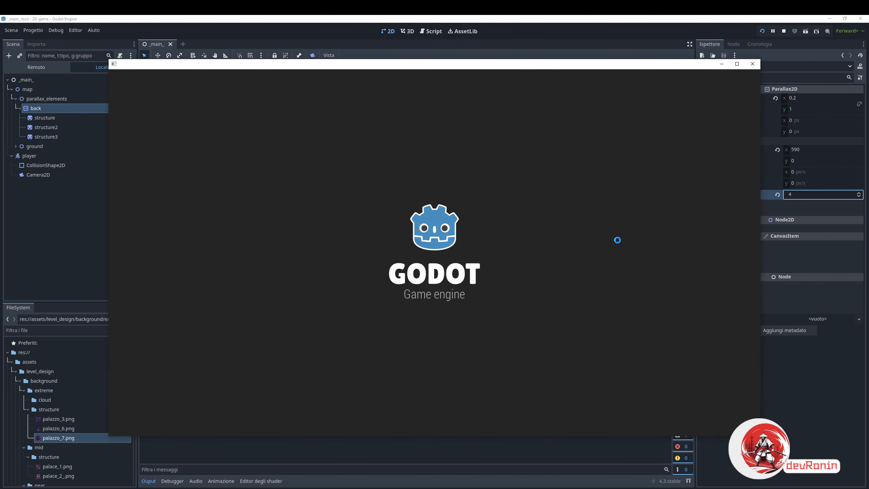
{"action": "key", "text": "Right"}
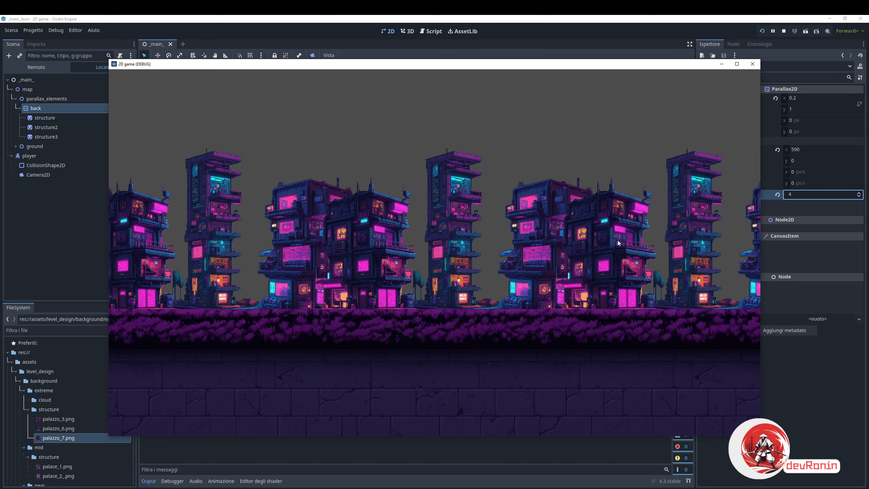
{"action": "key", "text": "Right"}
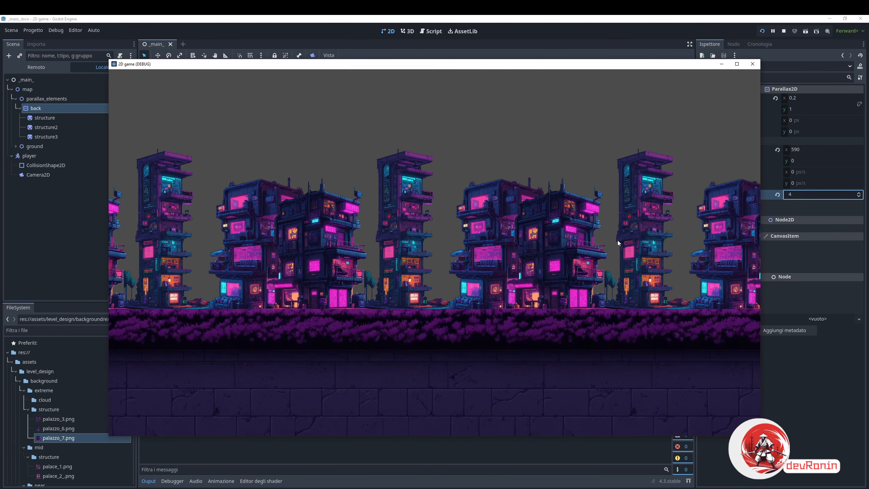
{"action": "key", "text": "Right"}
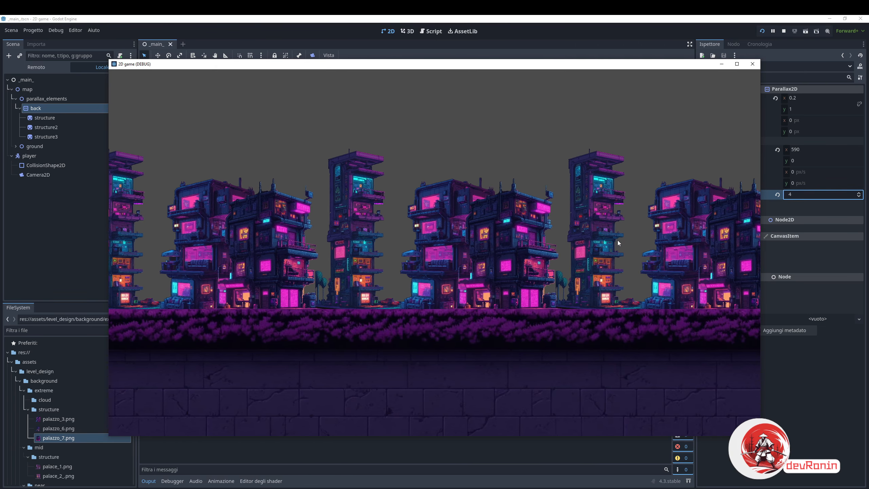
{"action": "key", "text": "Right"}
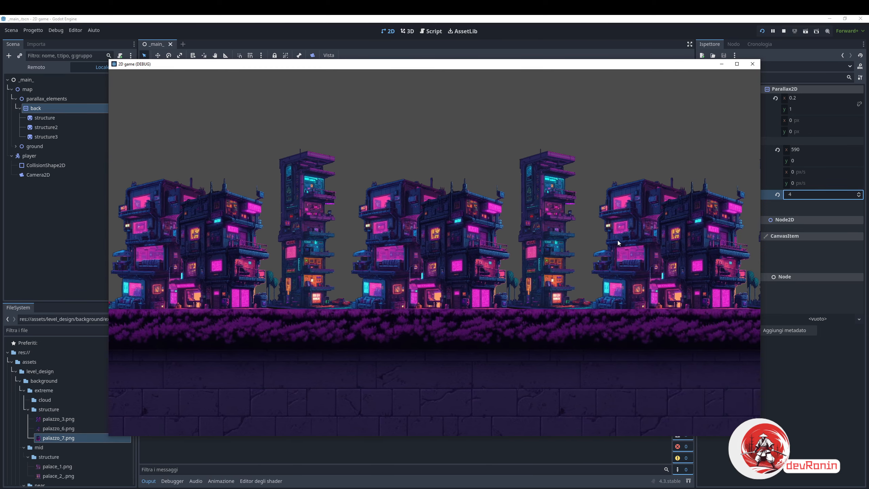
{"action": "key", "text": "Right"}
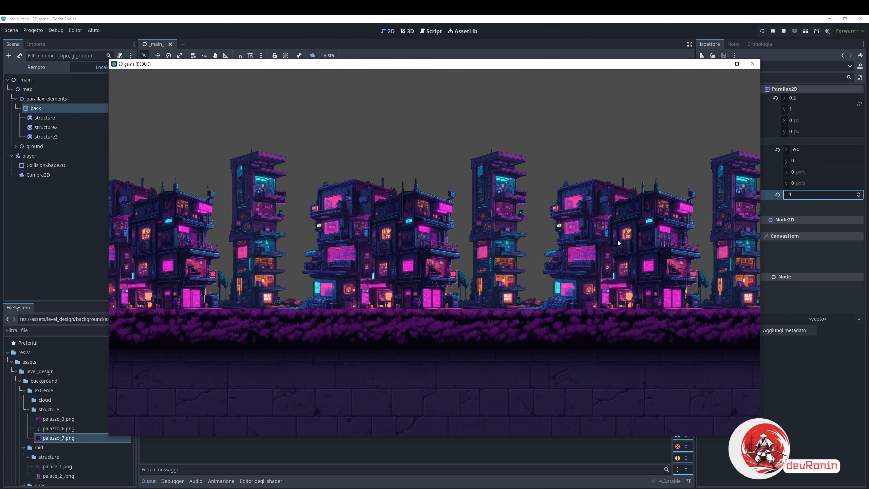
{"action": "key", "text": "Right"}
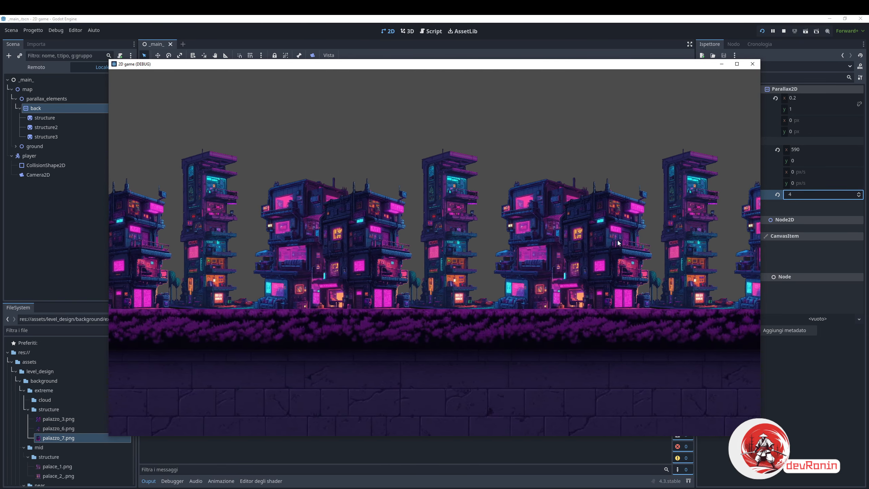
{"action": "key", "text": "Right"}
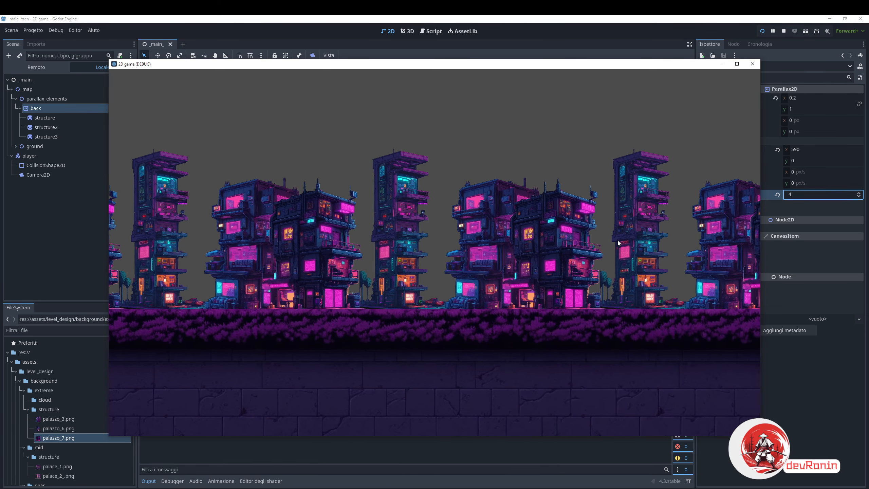
{"action": "key", "text": "Right"}
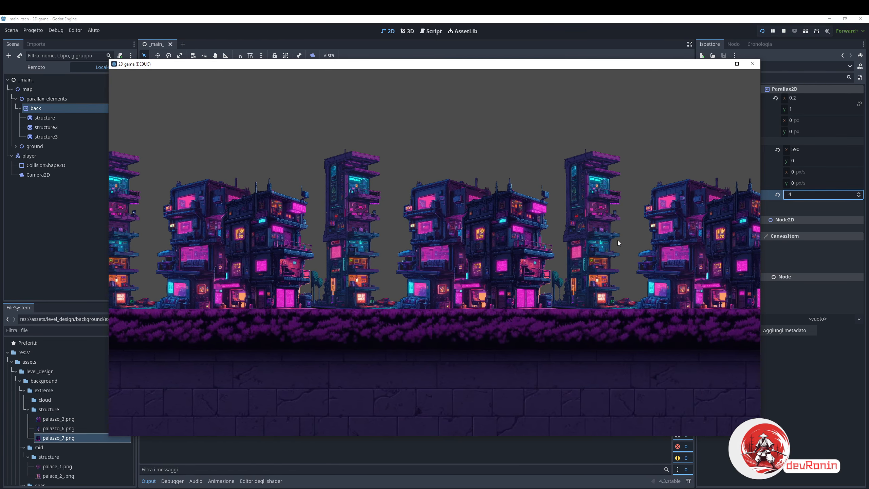
{"action": "key", "text": "Right"}
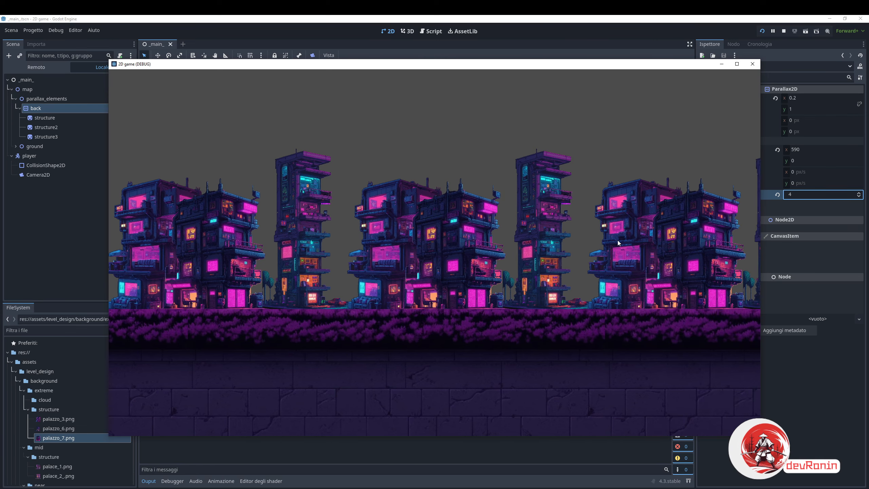
Keep moving right through the running game to check how the back layer's three buildings repeat over a longer distance
{"action": "key", "text": "Right"}
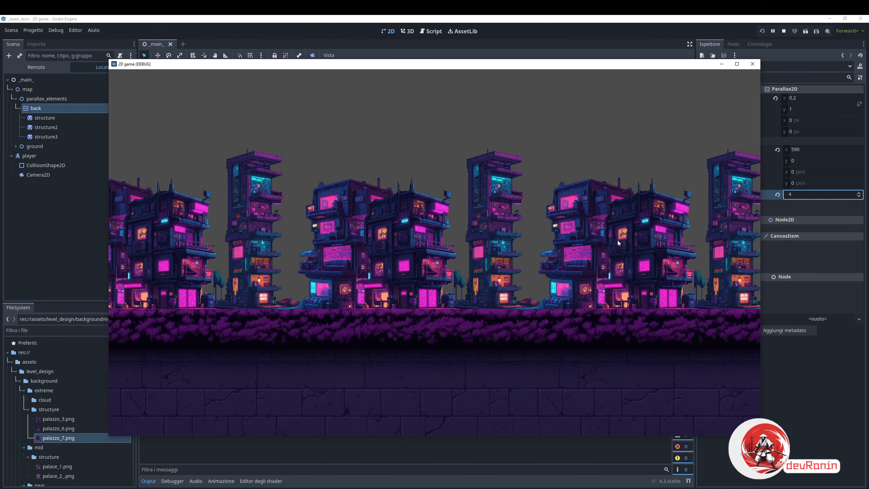
{"action": "key", "text": "Right"}
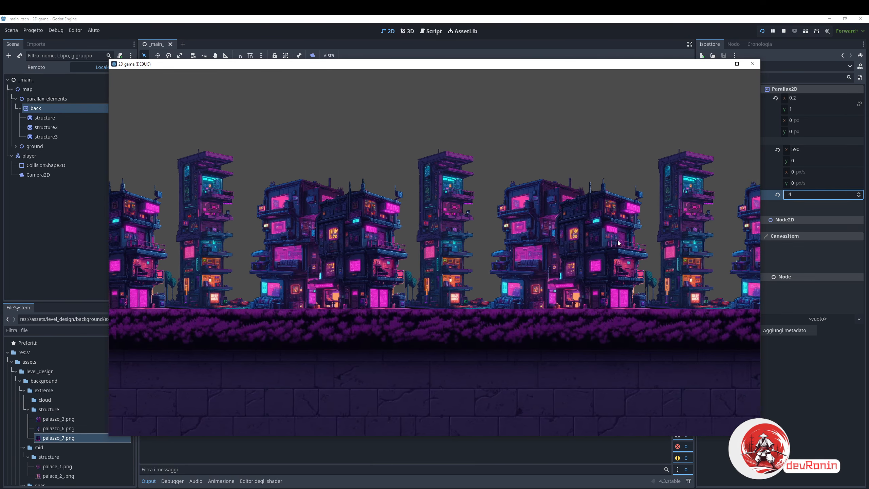
{"action": "key", "text": "Right"}
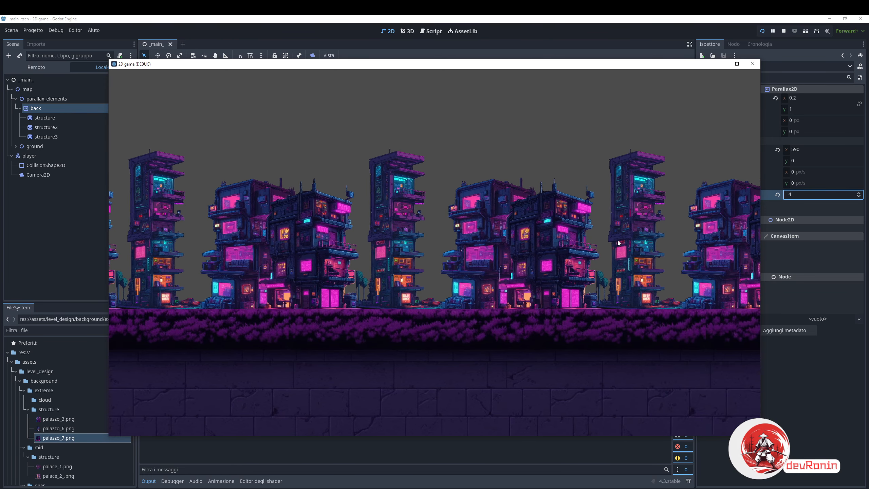
{"action": "key", "text": "Right"}
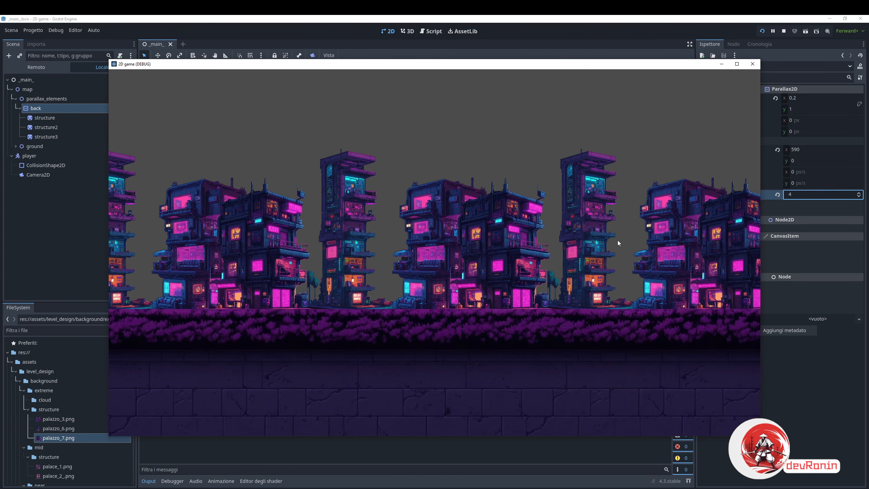
{"action": "key", "text": "Right"}
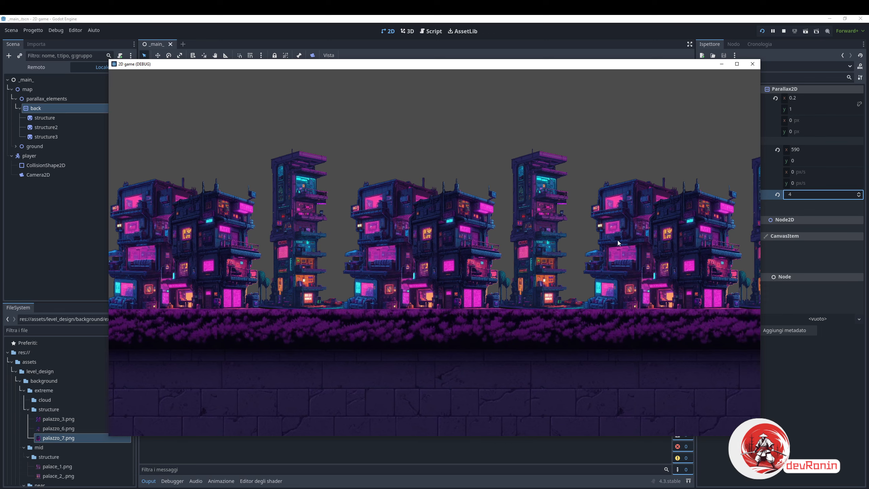
{"action": "key", "text": "Right"}
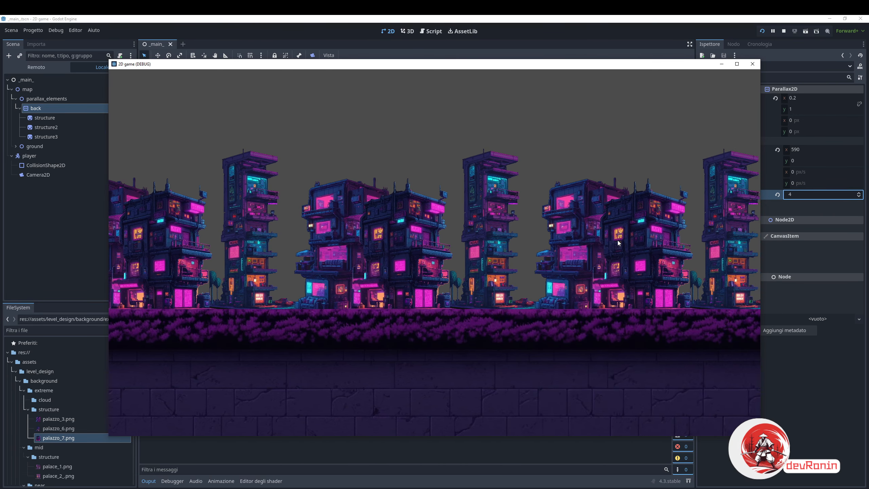
{"action": "key", "text": "Right"}
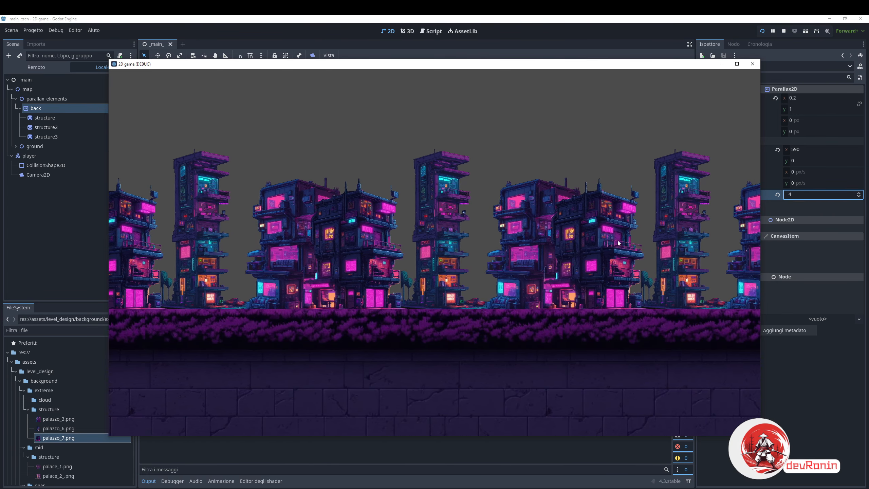
{"action": "key", "text": "Right"}
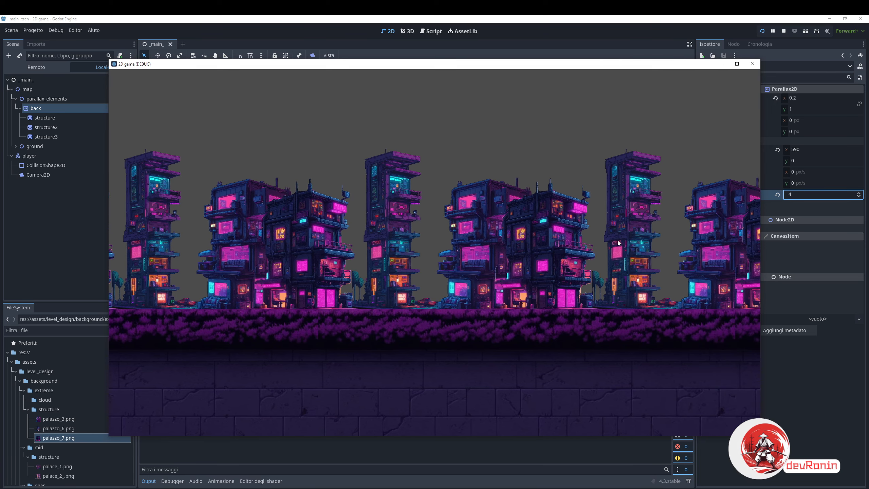
{"action": "key", "text": "Right"}
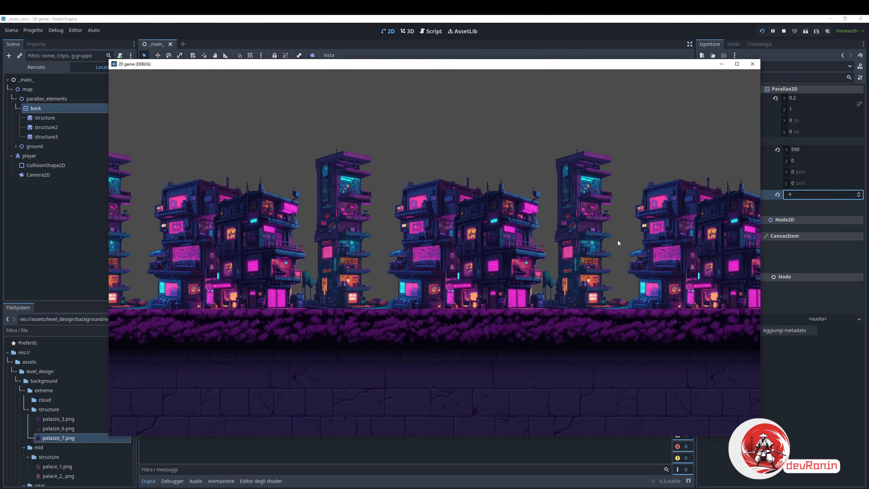
{"action": "key", "text": "Right"}
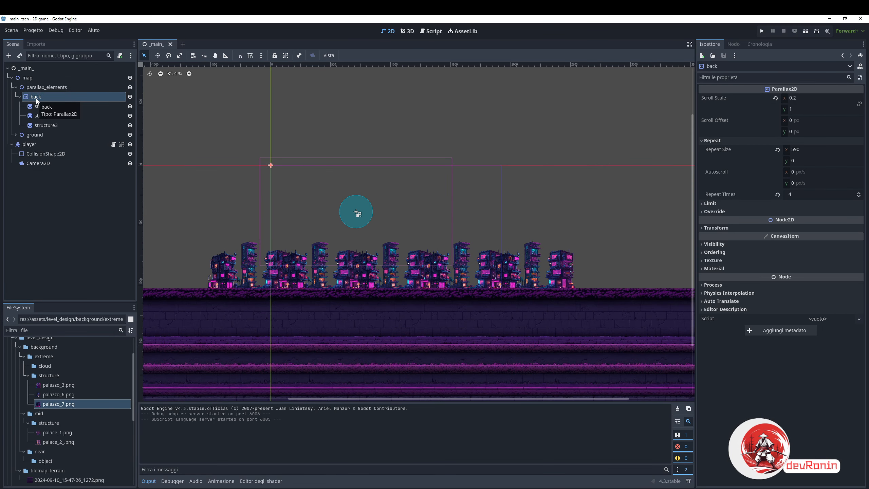
Duplicate the back layer twice and rename the copies mid and near
{"action": "left_click", "coordinate": [38, 97]}
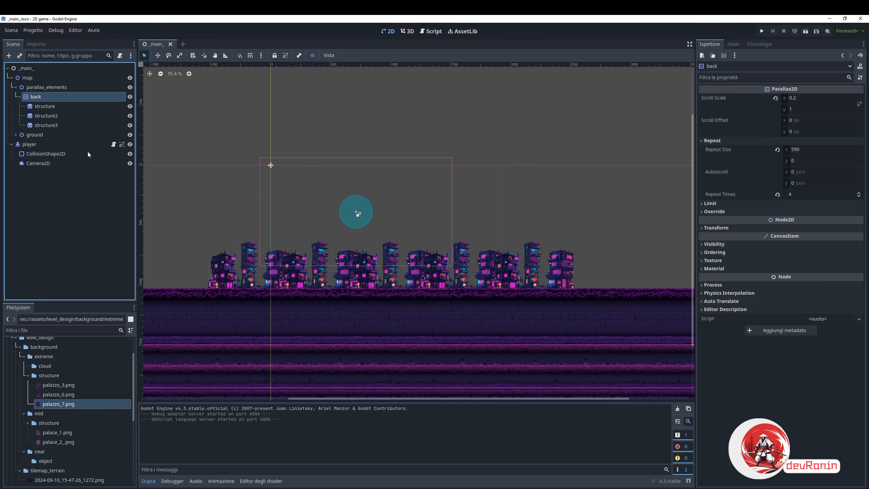
{"action": "key", "text": "ctrl+d"}
{"action": "key", "text": "ctrl+d"}
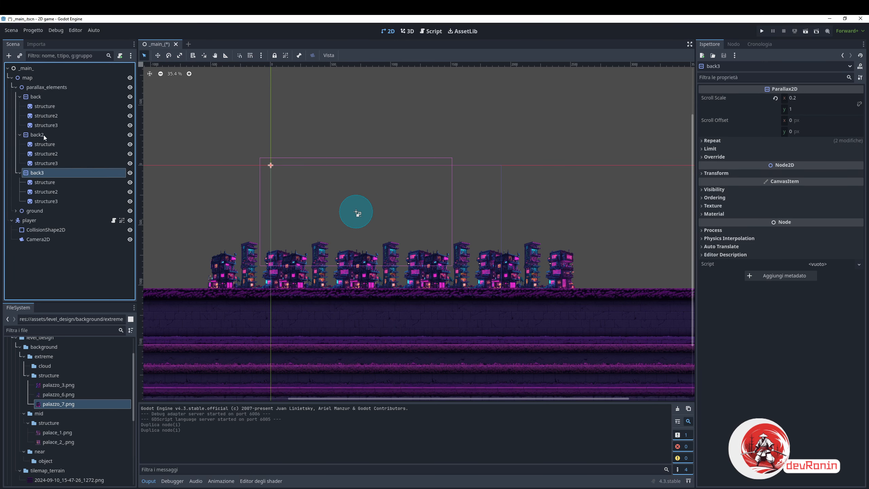
{"action": "double_click", "coordinate": [44, 134]}
{"action": "type", "text": "mid"}
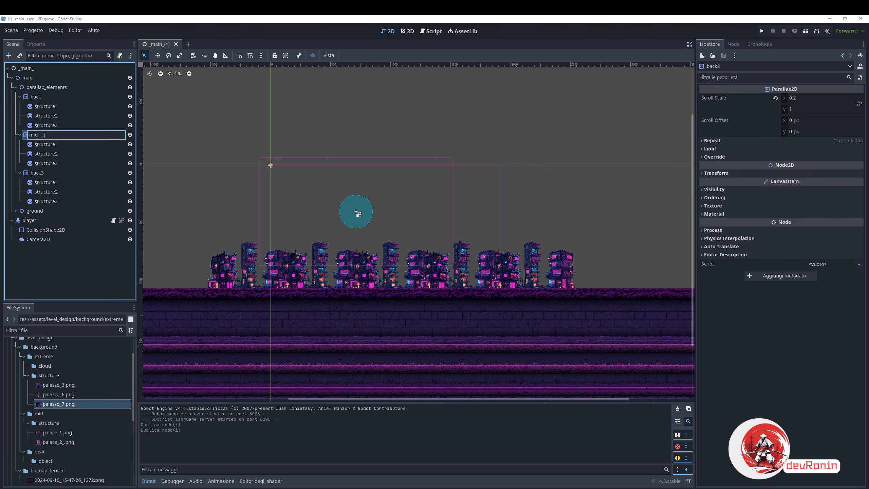
{"action": "key", "text": "Return"}
{"action": "double_click", "coordinate": [46, 173]}
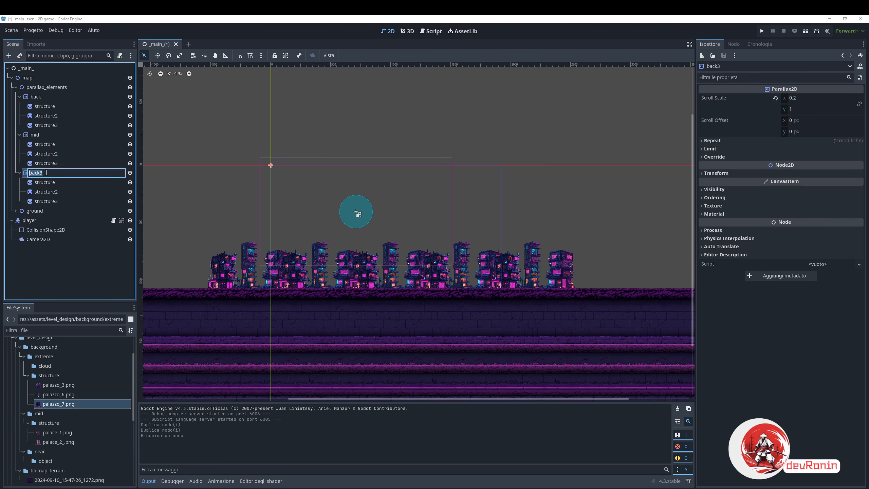
{"action": "type", "text": "near"}
{"action": "key", "text": "Return"}
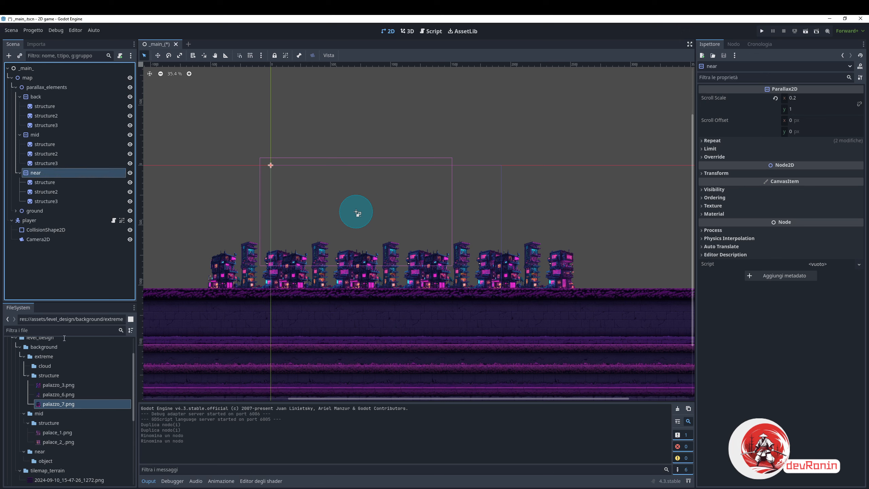
Collapse the extreme assets folder and delete structure3 from the mid layer
{"action": "left_click", "coordinate": [24, 357]}
{"action": "left_click", "coordinate": [49, 381]}
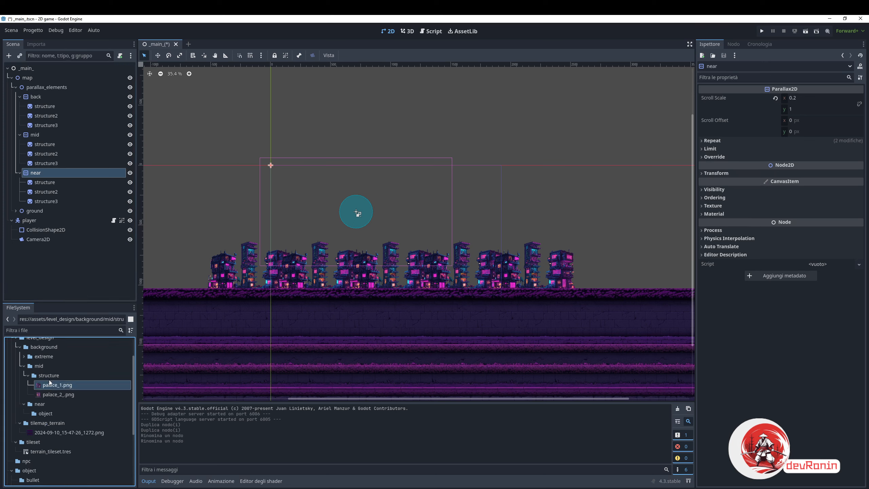
{"action": "left_click", "coordinate": [40, 146]}
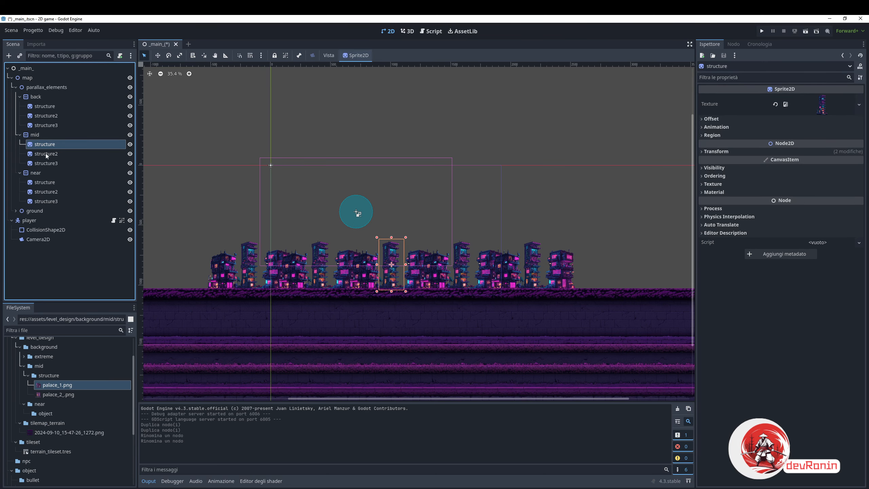
{"action": "left_click", "coordinate": [48, 163]}
{"action": "key", "text": "Delete"}
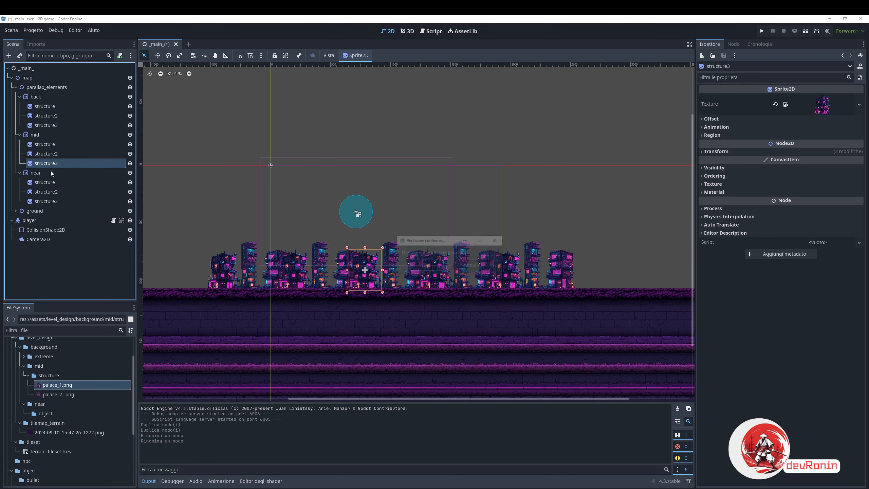
{"action": "key", "text": "Return"}
Assign palace_1.png as the texture of the mid layer's structure and palace_2_.png as the texture of its structure2
{"action": "left_click", "coordinate": [44, 144]}
{"action": "left_click_drag", "start_coordinate": [53, 385], "coordinate": [815, 105]}
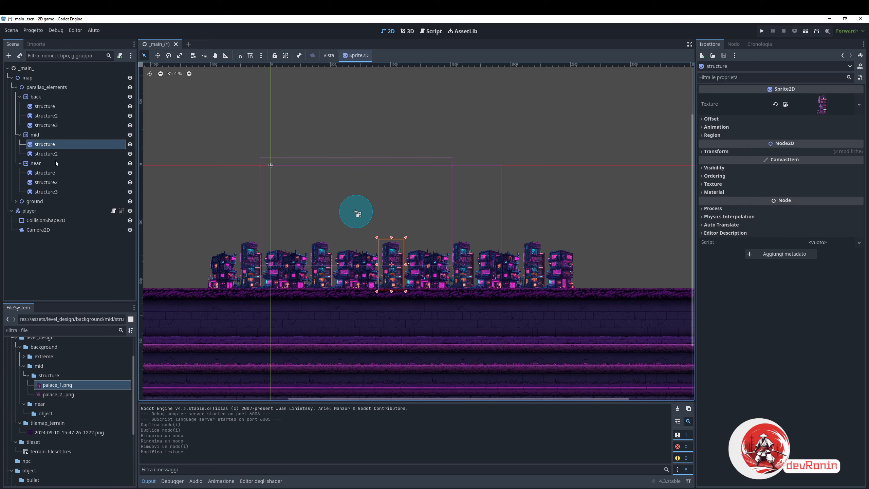
{"action": "key", "text": "Down"}
{"action": "left_click_drag", "start_coordinate": [55, 397], "coordinate": [821, 104]}
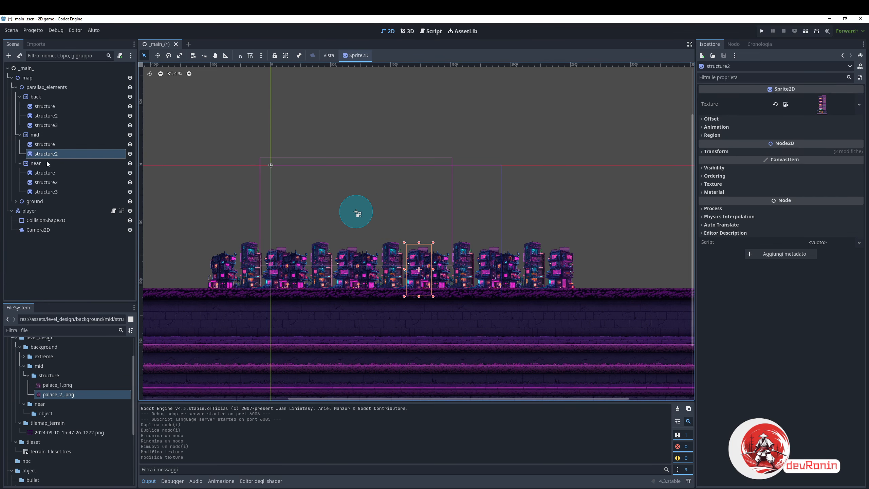
Hide the near layer, and place the mid layer's structure2 at about (1313, 836) and structure at about (1011, 832)
{"action": "scroll", "coordinate": [391, 247], "scroll_direction": "up", "scroll_amount": 4}
{"action": "scroll", "coordinate": [455, 301], "scroll_direction": "up", "scroll_amount": 4}
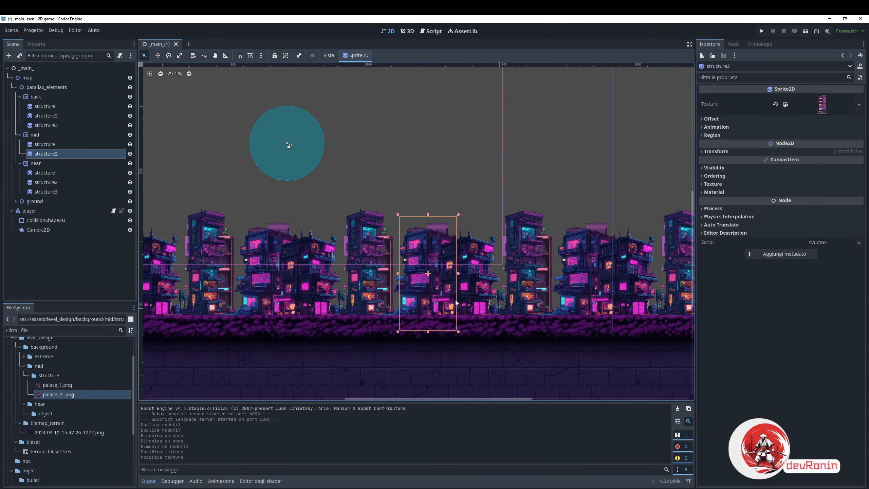
{"action": "left_click_drag", "start_coordinate": [426, 299], "coordinate": [458, 283]}
{"action": "key", "text": "ctrl+z"}
{"action": "left_click", "coordinate": [130, 163]}
{"action": "left_click_drag", "start_coordinate": [374, 285], "coordinate": [375, 287]}
{"action": "left_click", "coordinate": [47, 135]}
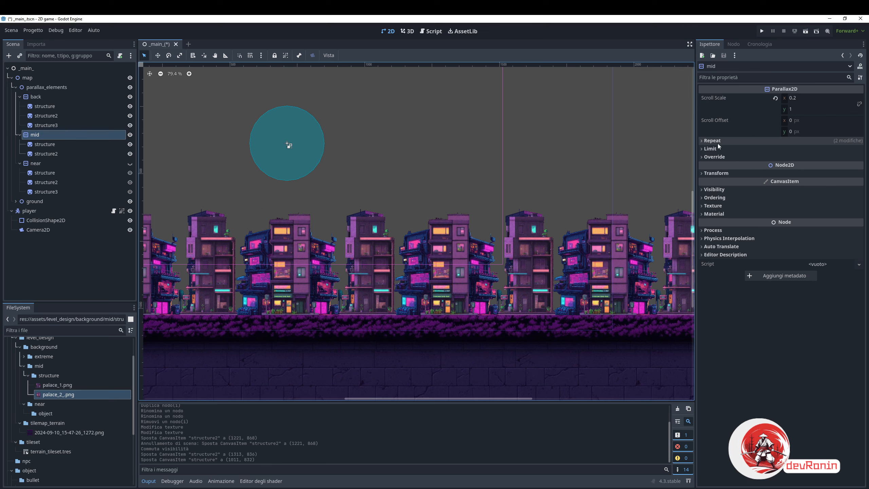
Reset the scale of the mid layer's structure and structure2 together
{"action": "left_click", "coordinate": [43, 144]}
{"action": "left_click", "coordinate": [44, 154], "text": "shift"}
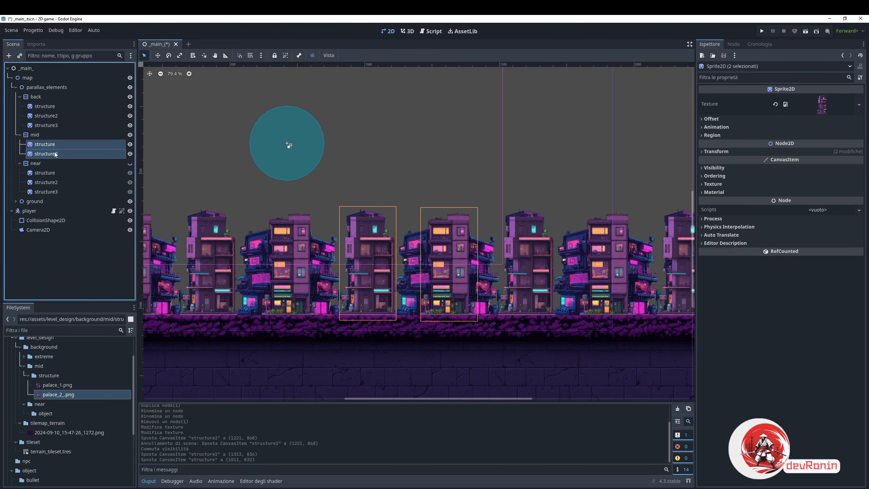
{"action": "left_click", "coordinate": [717, 152]}
{"action": "left_click", "coordinate": [778, 194]}
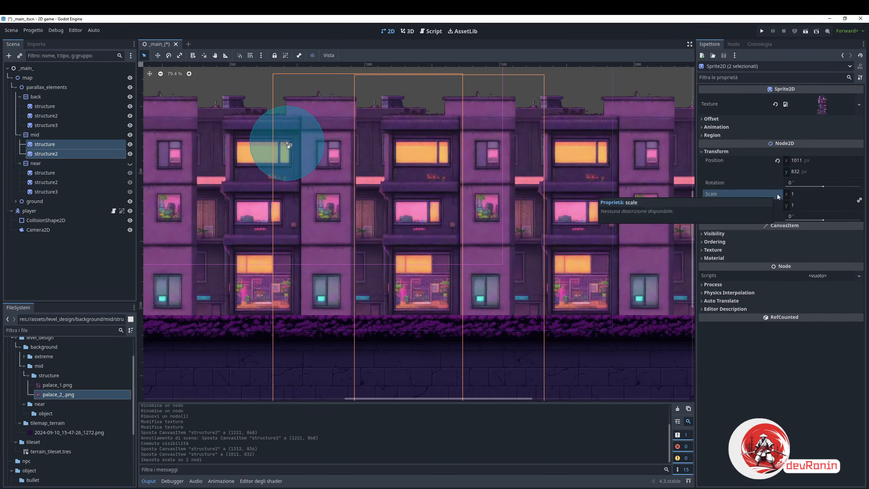
{"action": "scroll", "coordinate": [471, 259], "scroll_direction": "down", "scroll_amount": 2}
{"action": "scroll", "coordinate": [471, 258], "scroll_direction": "down", "scroll_amount": 1}
{"action": "scroll", "coordinate": [402, 226], "scroll_direction": "up", "scroll_amount": 2}
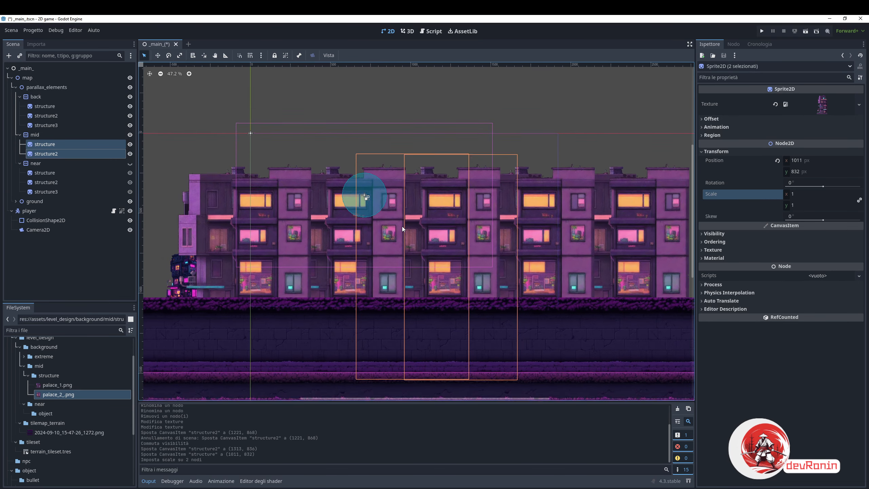
Try scales of 0.5, 0.8 and 0.7 on the mid layer's two buildings
{"action": "left_click", "coordinate": [807, 195]}
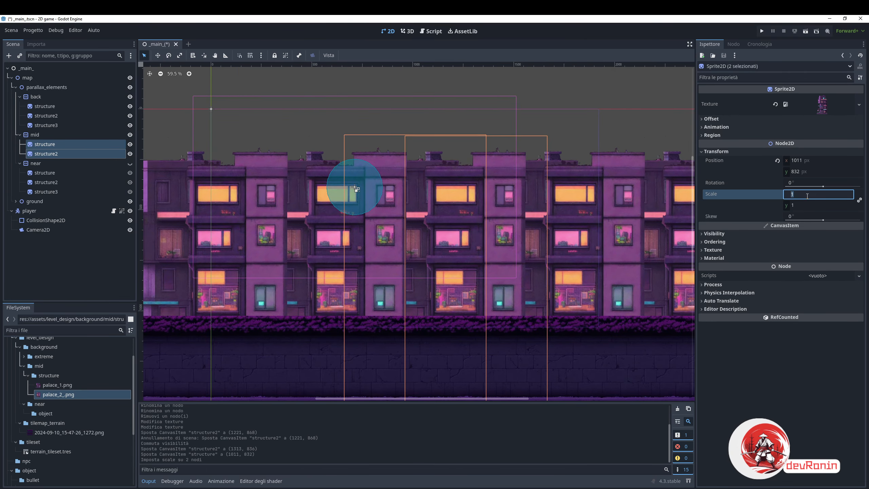
{"action": "type", "text": "0.5"}
{"action": "key", "text": "Return"}
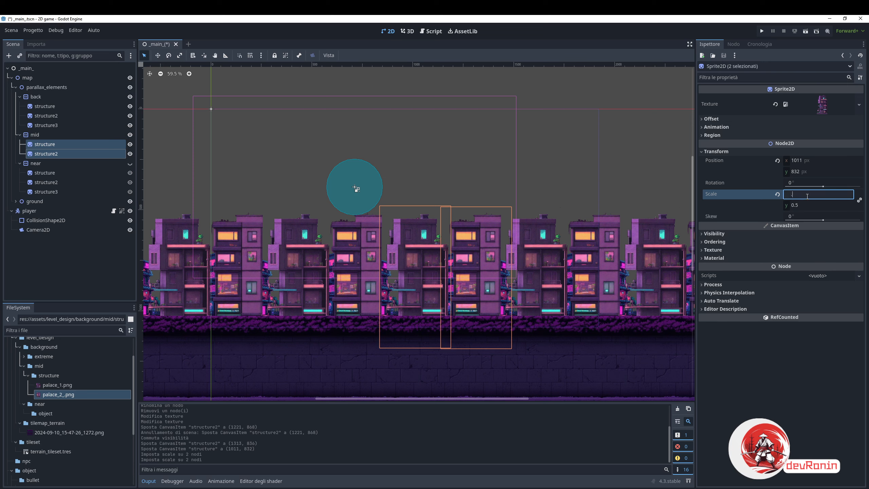
{"action": "type", "text": "0.8"}
{"action": "key", "text": "Return"}
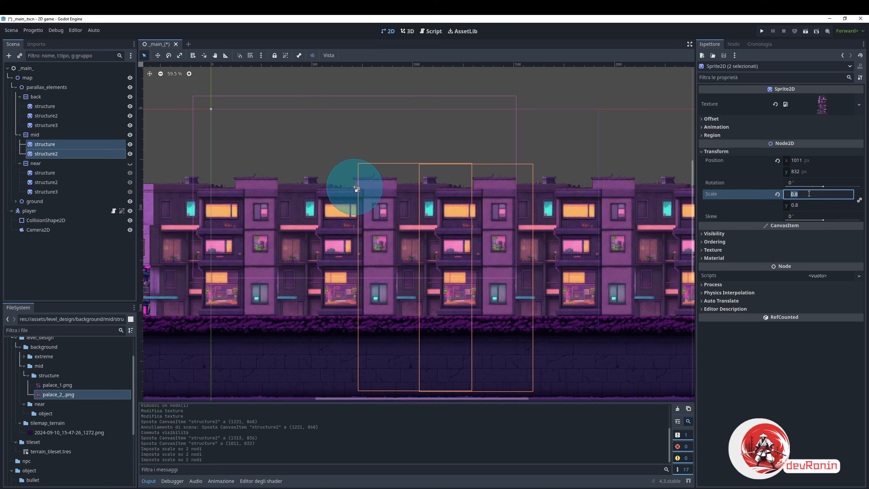
{"action": "type", "text": "0.7"}
{"action": "key", "text": "Return"}
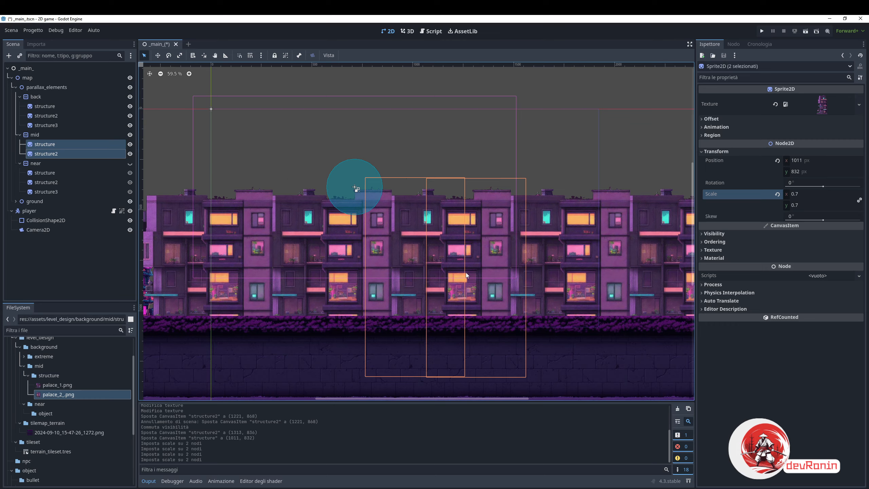
Move the mid layer's structure2 to about (634, 565) and its structure to about (1196, 573) to space the buildings apart
{"action": "left_click", "coordinate": [464, 131]}
{"action": "left_click", "coordinate": [479, 262]}
{"action": "left_click_drag", "start_coordinate": [478, 262], "coordinate": [342, 208]}
{"action": "left_click_drag", "start_coordinate": [398, 231], "coordinate": [436, 178]}
Set the mid layer's repeat times to 1 and its horizontal repeat size to 2048
{"action": "left_click", "coordinate": [51, 134]}
{"action": "left_click", "coordinate": [770, 140]}
{"action": "left_click", "coordinate": [859, 197]}
{"action": "left_click", "coordinate": [859, 196]}
{"action": "left_click", "coordinate": [819, 149]}
{"action": "type", "text": "1000"}
{"action": "key", "text": "Return"}
{"action": "scroll", "coordinate": [346, 241], "scroll_direction": "down", "scroll_amount": 5}
{"action": "left_click", "coordinate": [816, 150]}
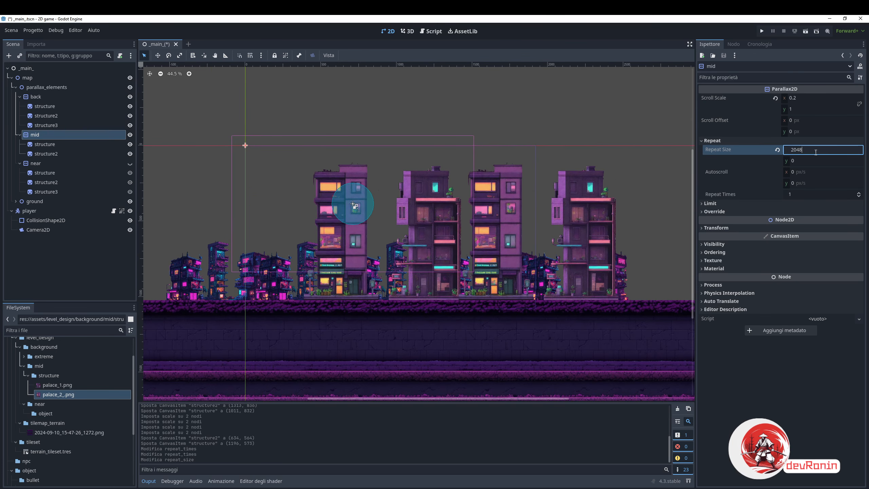
{"action": "type", "text": "2000"}
{"action": "key", "text": "Return"}
Scale the mid layer's structure and structure2 to 0.5 and lower both buildings onto the ground
{"action": "scroll", "coordinate": [276, 271], "scroll_direction": "up", "scroll_amount": 7}
{"action": "left_click_drag", "start_coordinate": [373, 222], "coordinate": [374, 229]}
{"action": "left_click", "coordinate": [45, 154], "text": "shift"}
{"action": "left_click", "coordinate": [752, 151]}
{"action": "left_click", "coordinate": [811, 194]}
{"action": "type", "text": "0.5"}
{"action": "key", "text": "Return"}
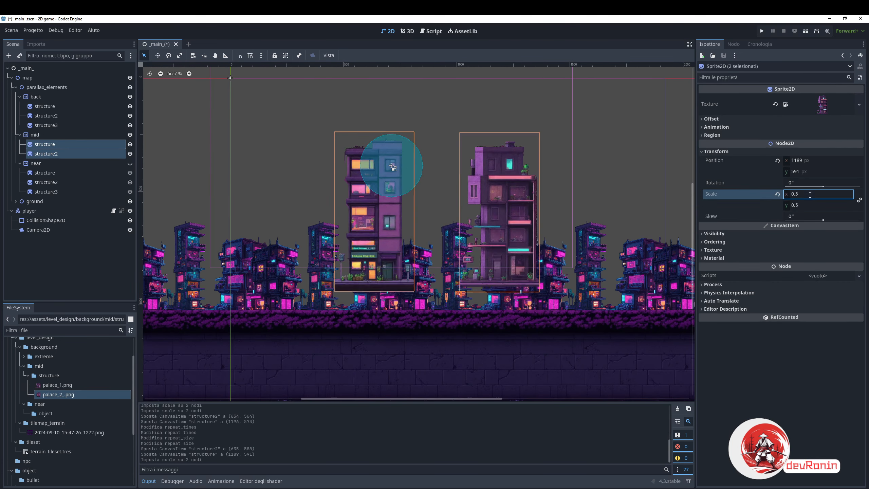
{"action": "left_click_drag", "start_coordinate": [492, 222], "coordinate": [493, 250]}
Run the game and move right to examine how the mid layer's buildings scroll in front of the back layer
{"action": "left_click", "coordinate": [37, 134]}
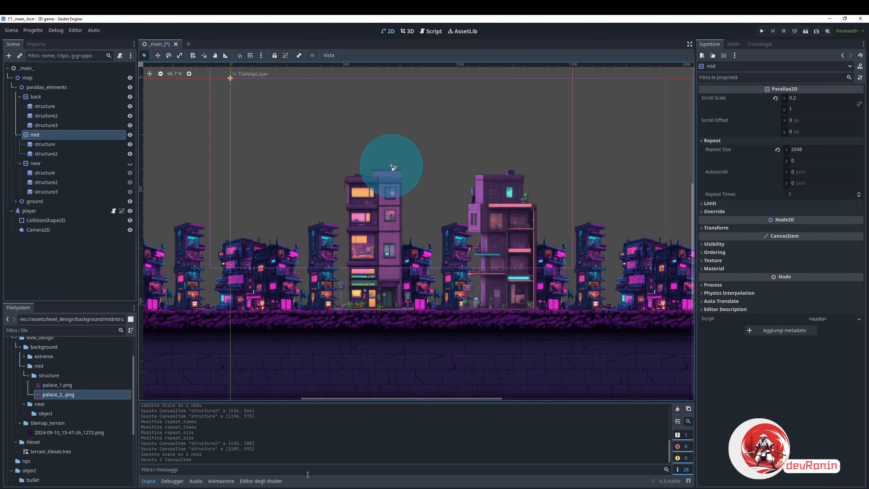
{"action": "key", "text": "F5"}
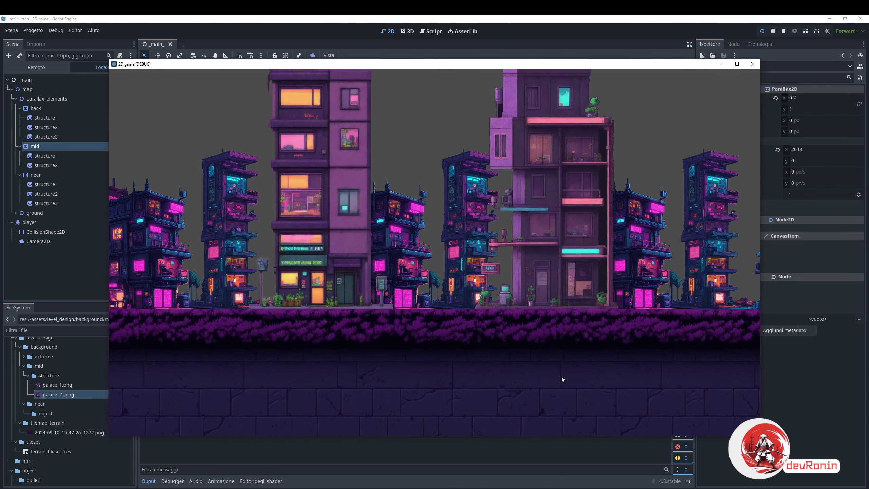
{"action": "key", "text": "Right"}
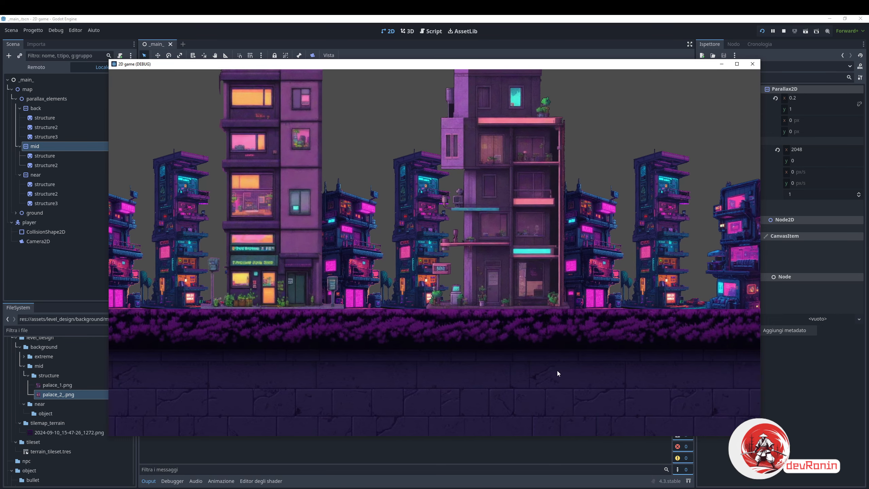
{"action": "key", "text": "Right"}
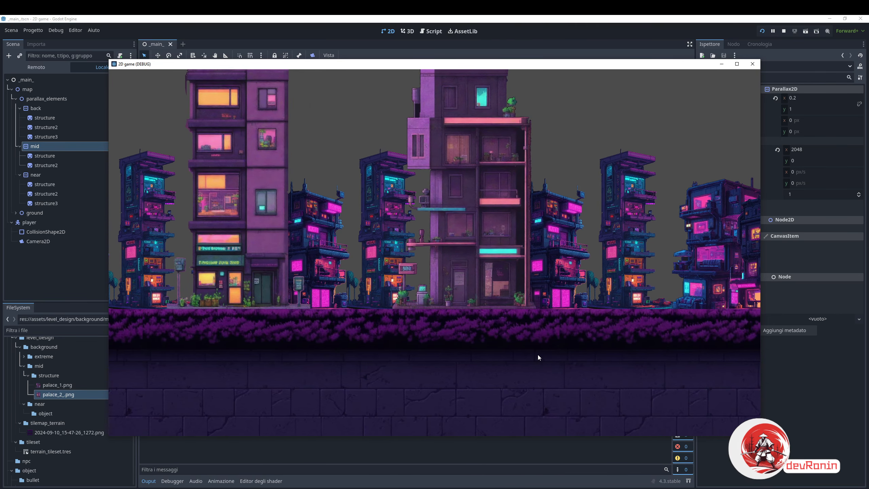
Stop the game and set the mid layer's horizontal scroll scale to 0.5
{"action": "key", "text": "F8"}
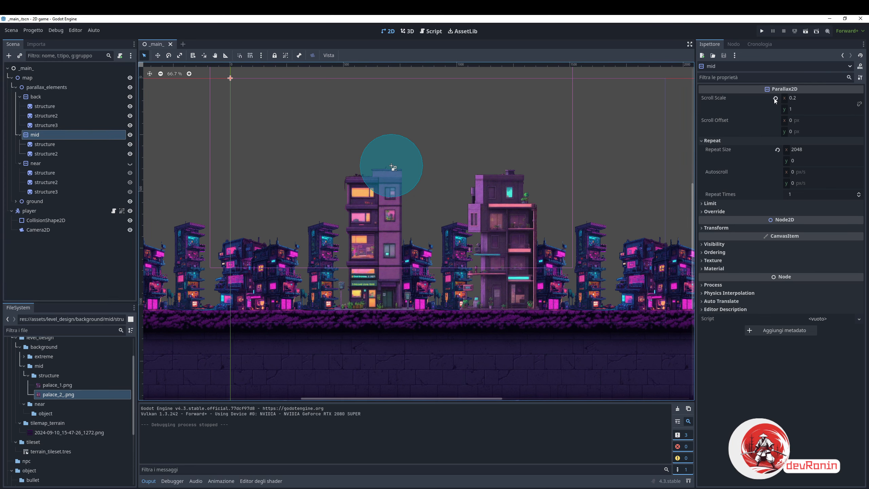
{"action": "left_click", "coordinate": [804, 98]}
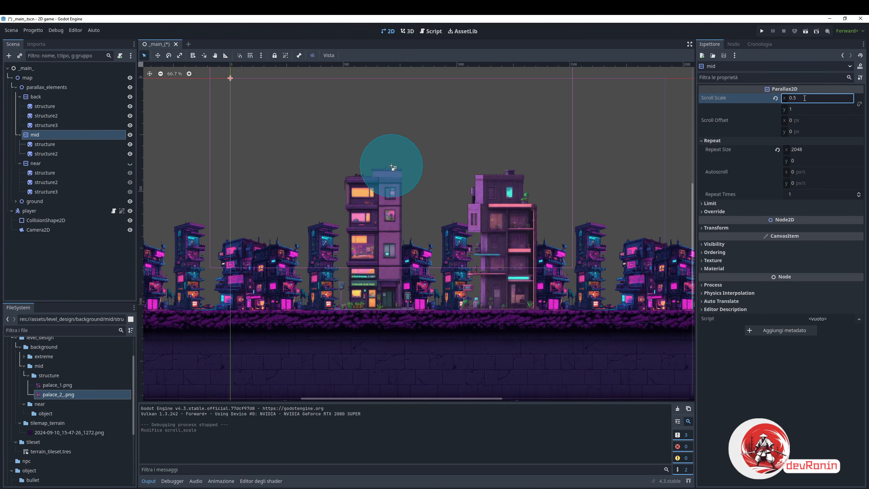
Run the game and move right to examine how the mid layer scrolls and repeats against the back layer
{"action": "key", "text": "F5"}
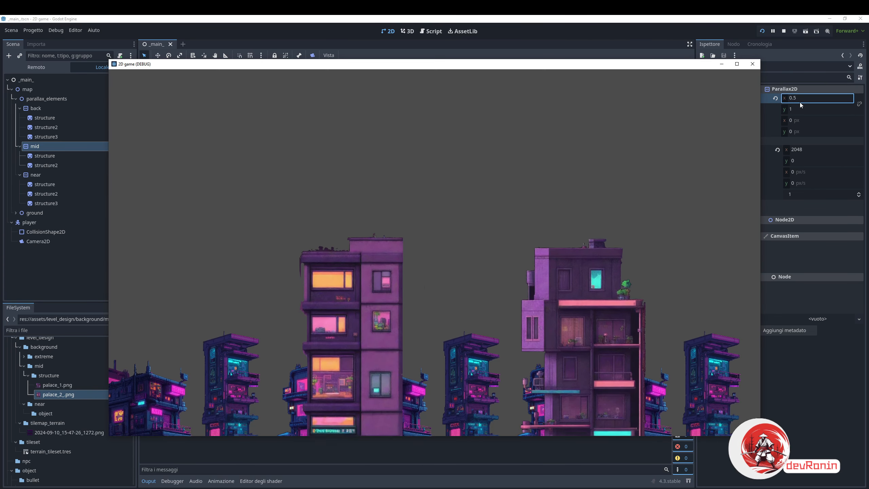
{"action": "key", "text": "Right"}
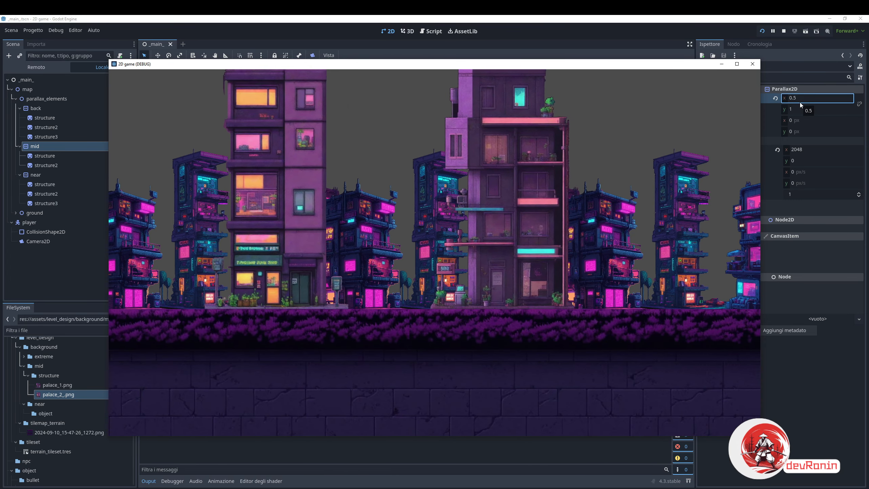
{"action": "key", "text": "Right"}
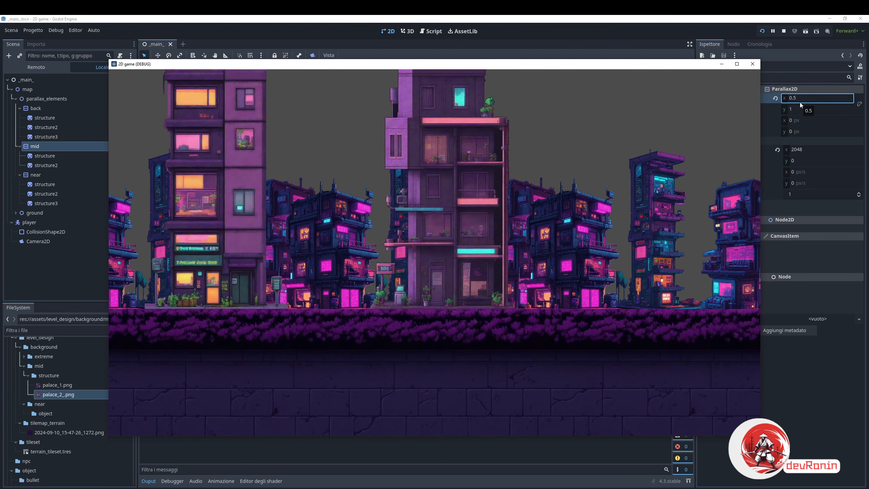
{"action": "key", "text": "Right"}
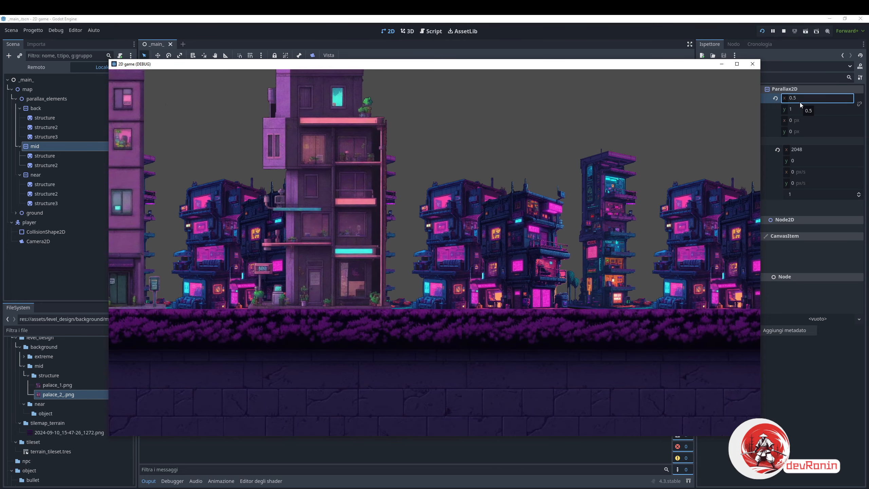
{"action": "key", "text": "Right"}
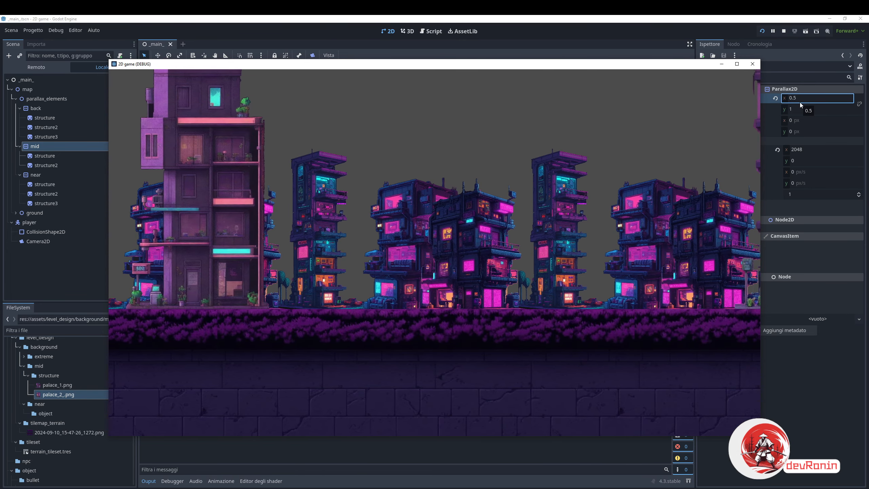
{"action": "key", "text": "Right"}
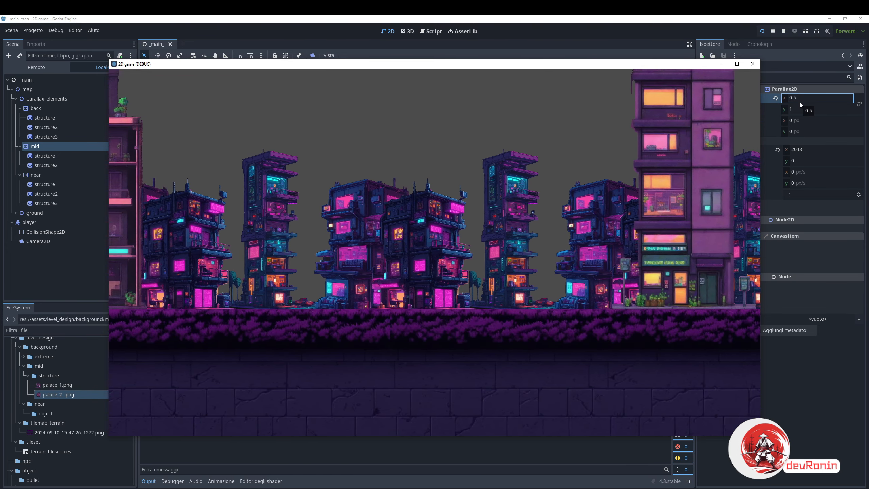
{"action": "key", "text": "Right"}
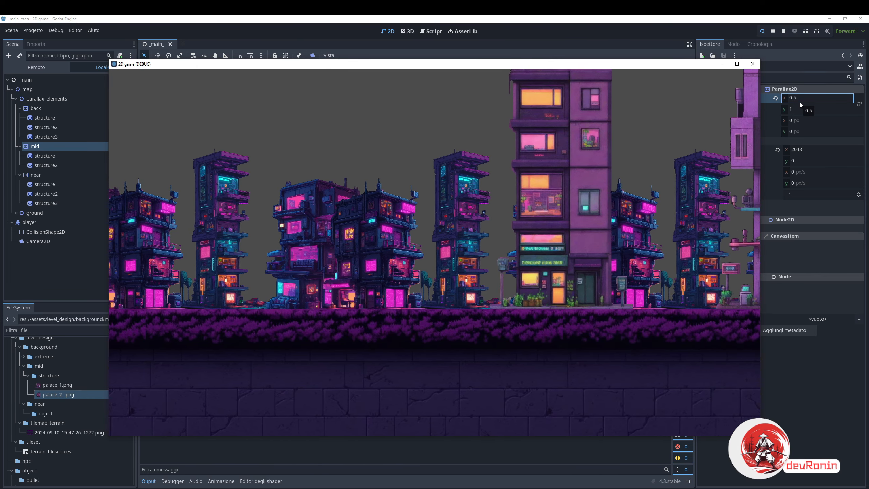
{"action": "key", "text": "Right"}
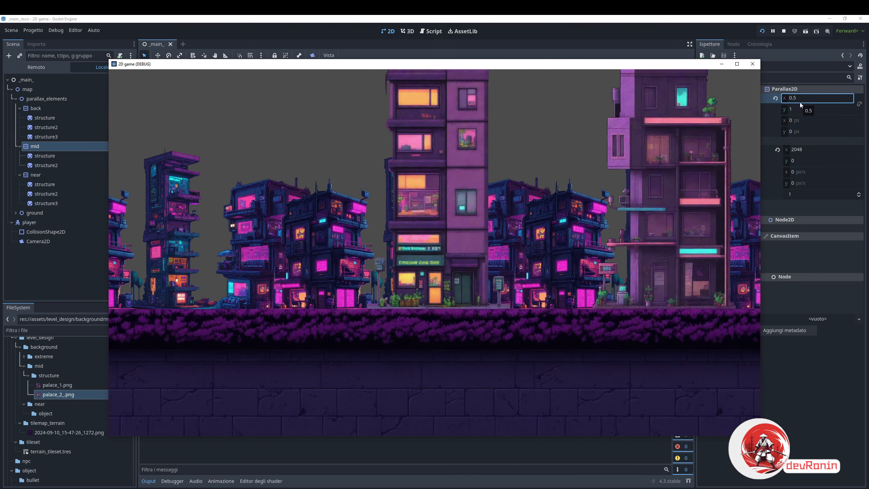
{"action": "key", "text": "Right"}
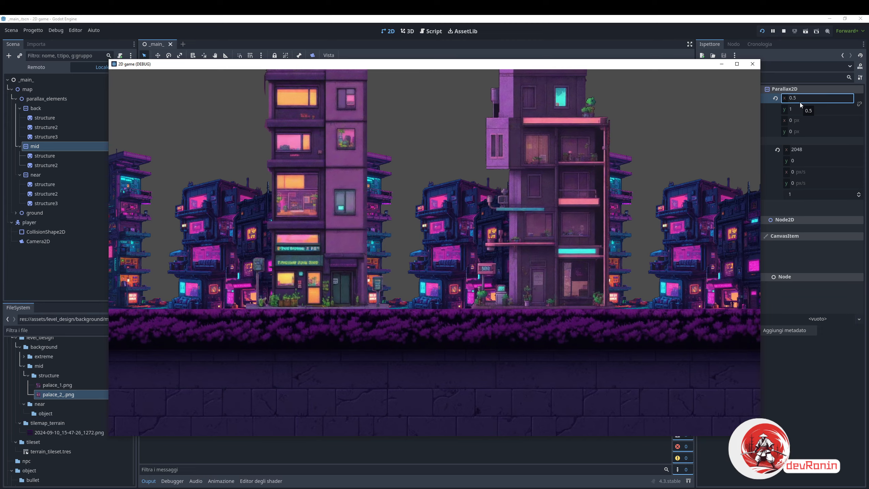
{"action": "key", "text": "Right"}
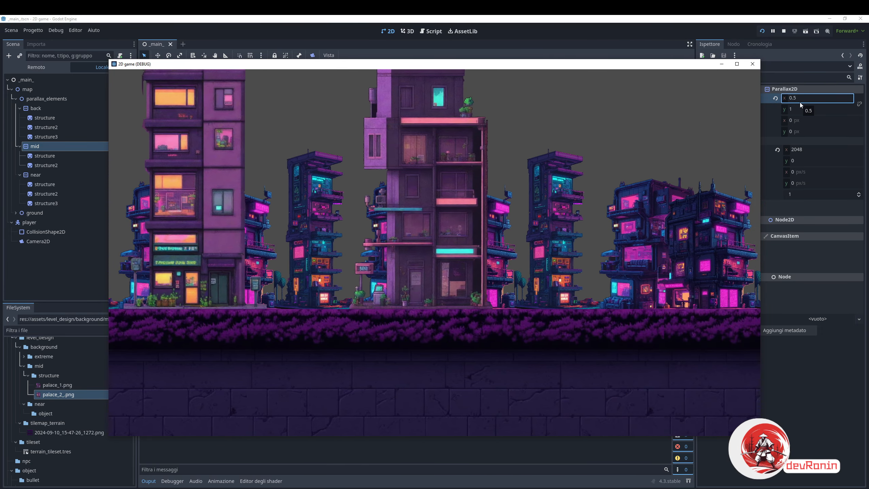
{"action": "key", "text": "Right"}
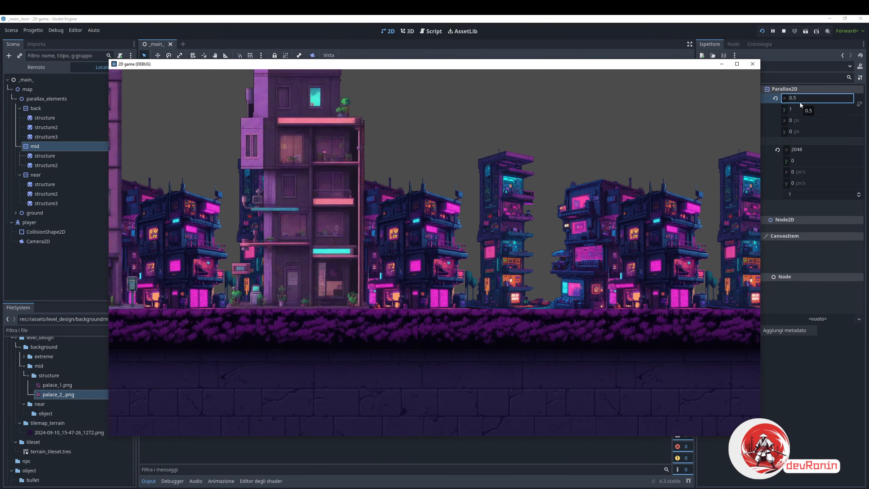
{"action": "key", "text": "Right"}
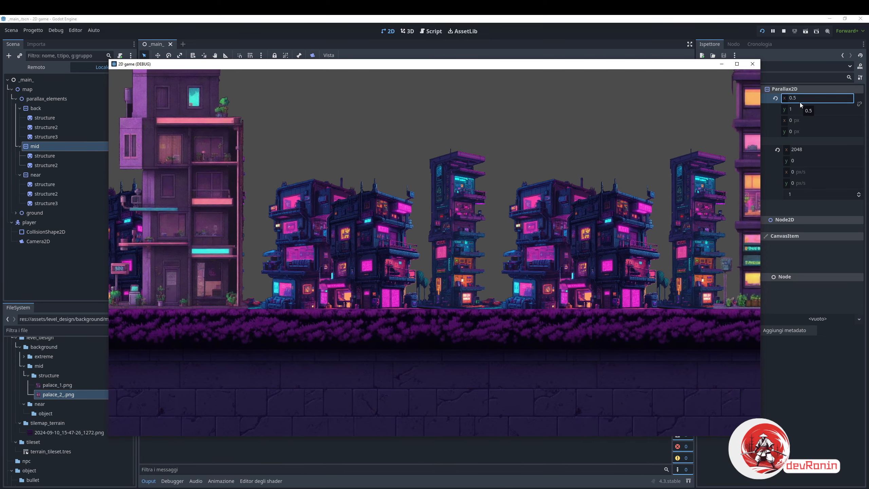
{"action": "key", "text": "Right"}
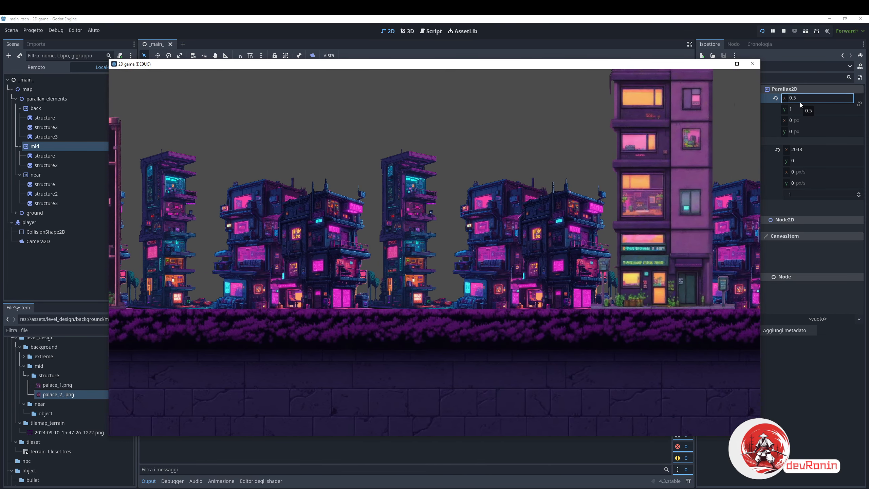
{"action": "key", "text": "Right"}
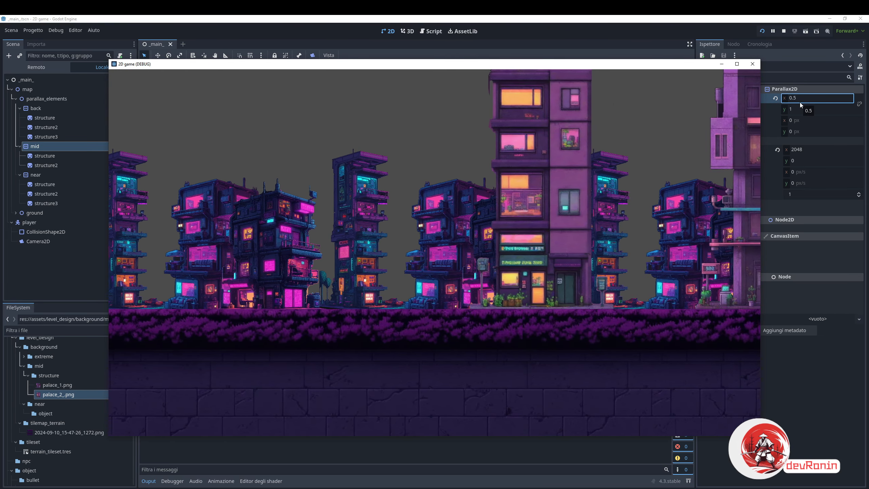
{"action": "key", "text": "F8"}
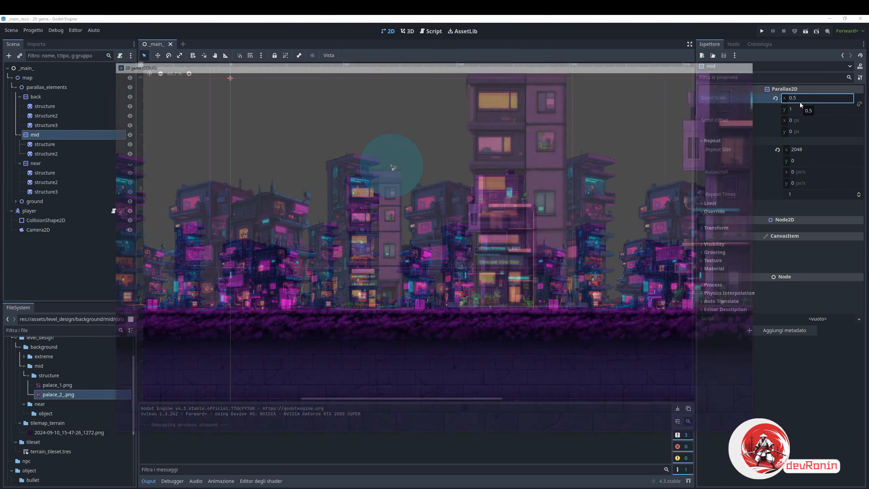
Run the game again and move left to examine the layers' scrolling and repetition in the opposite direction
{"action": "key", "text": "F5"}
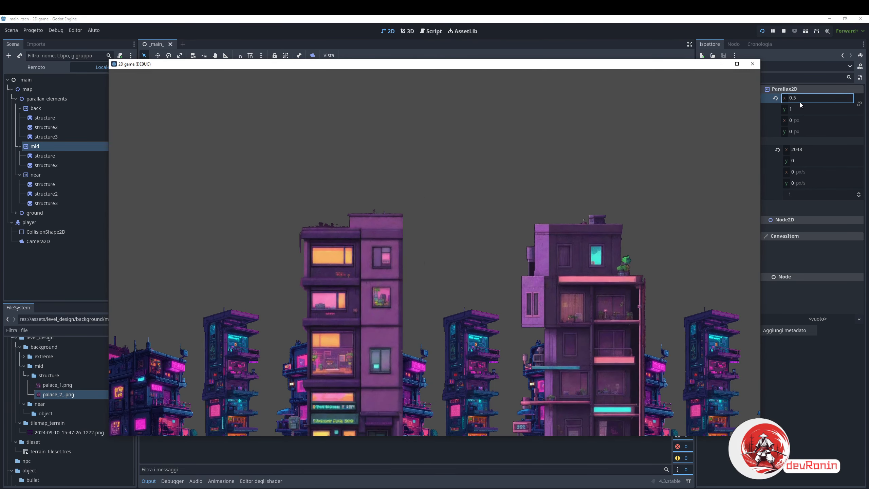
{"action": "key", "text": "Left"}
{"action": "key", "text": "Left"}
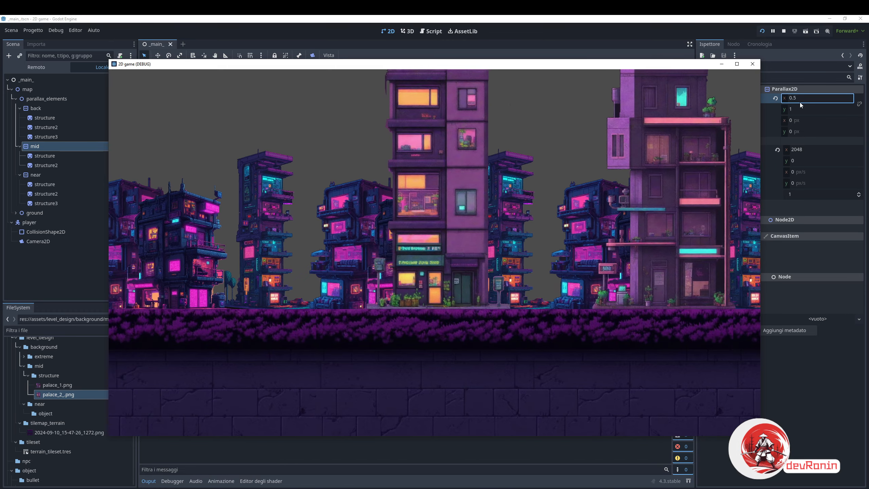
{"action": "key", "text": "Left"}
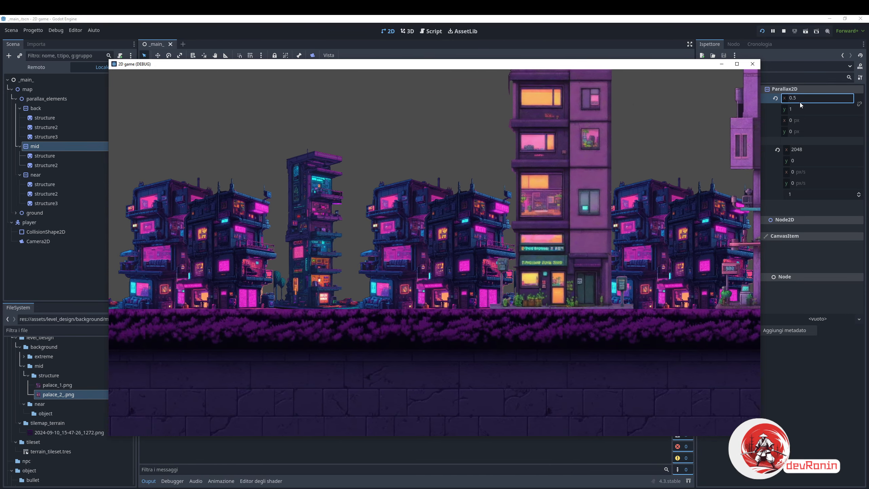
{"action": "key", "text": "Left"}
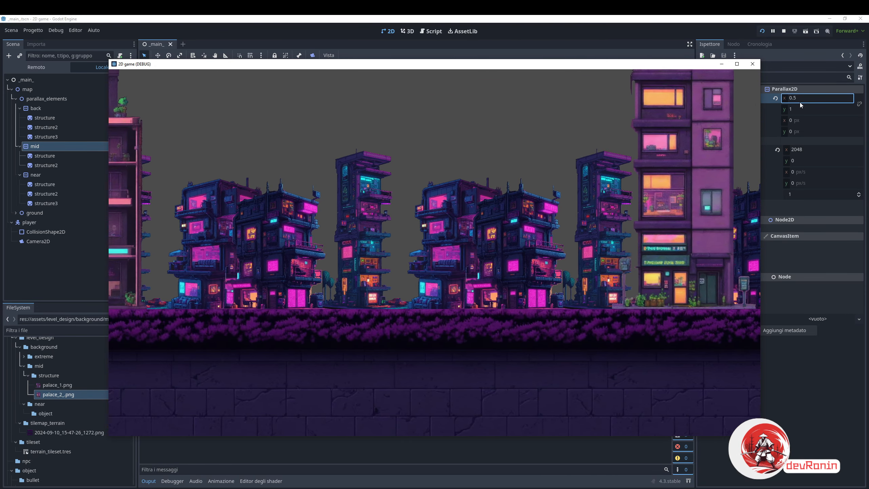
{"action": "key", "text": "Left"}
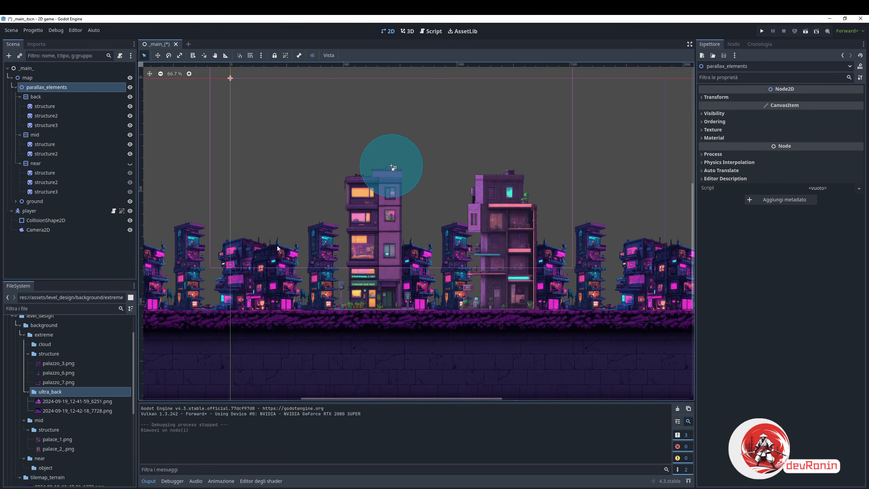
Add a Parallax2D node under parallax_elements and name it extreme_back
{"action": "middle_click_drag", "start_coordinate": [242, 217], "coordinate": [264, 259]}
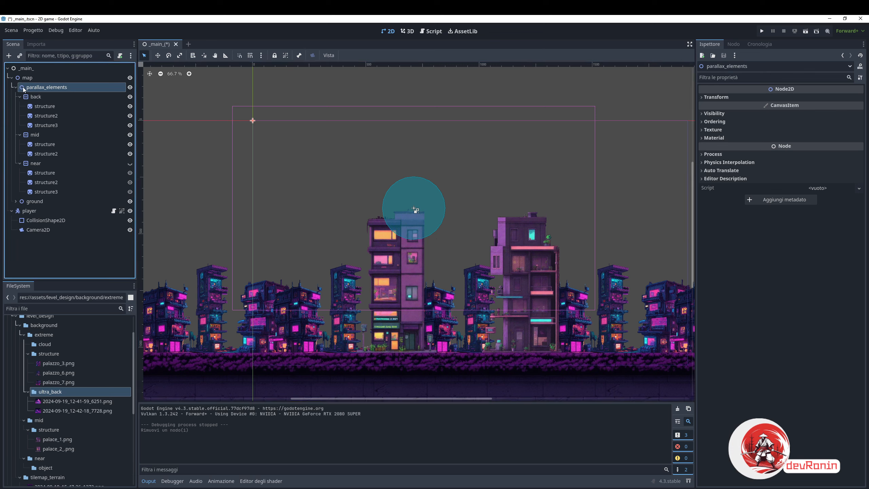
{"action": "key", "text": "ctrl+a"}
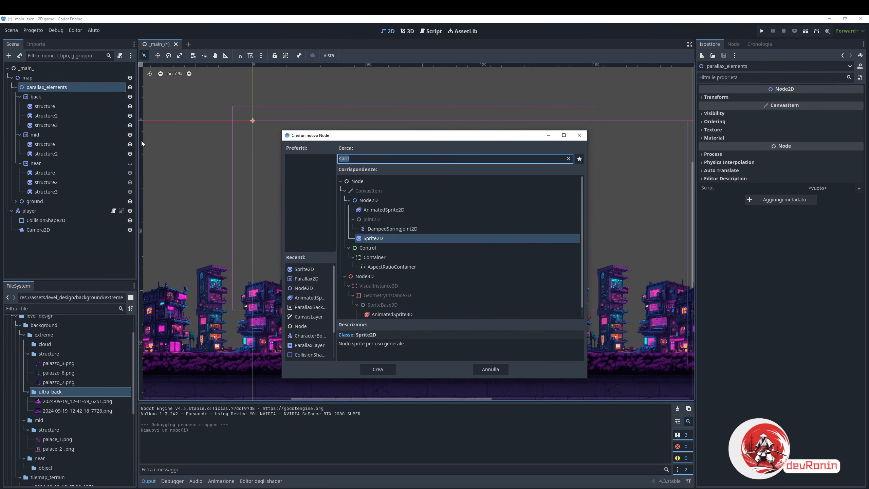
{"action": "type", "text": "parallax"}
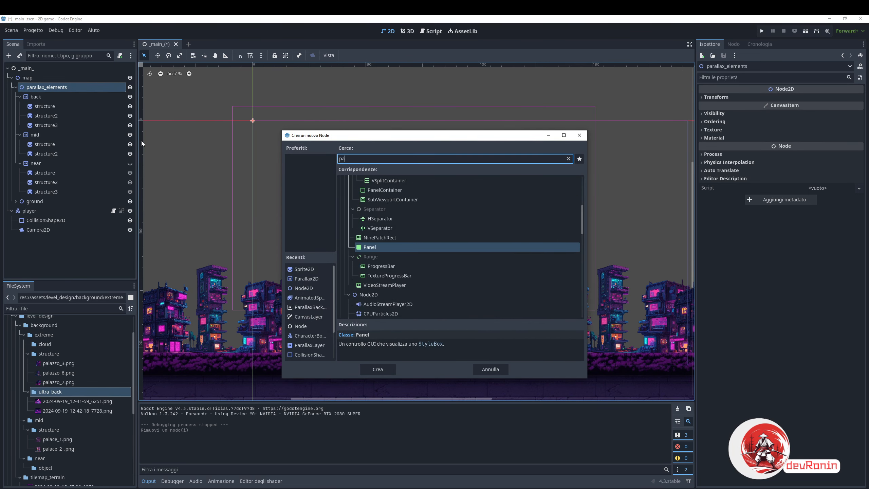
{"action": "key", "text": "Return"}
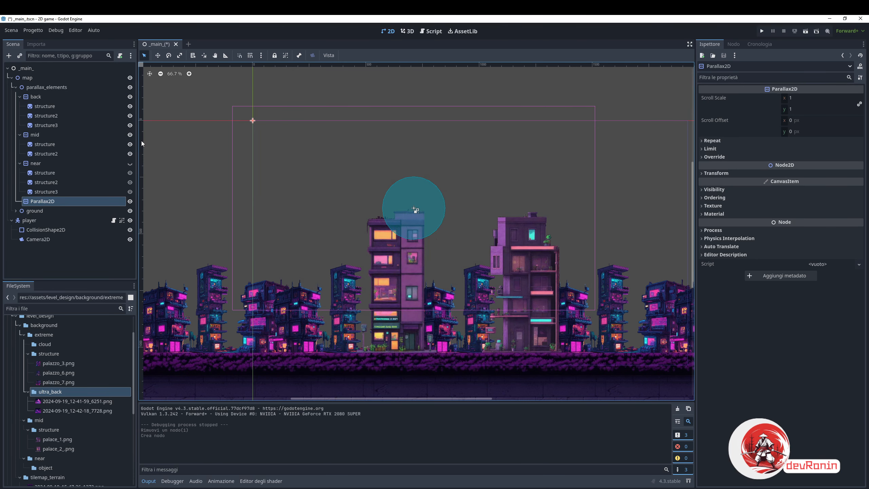
{"action": "key", "text": "F2"}
{"action": "type", "text": "extrem"}
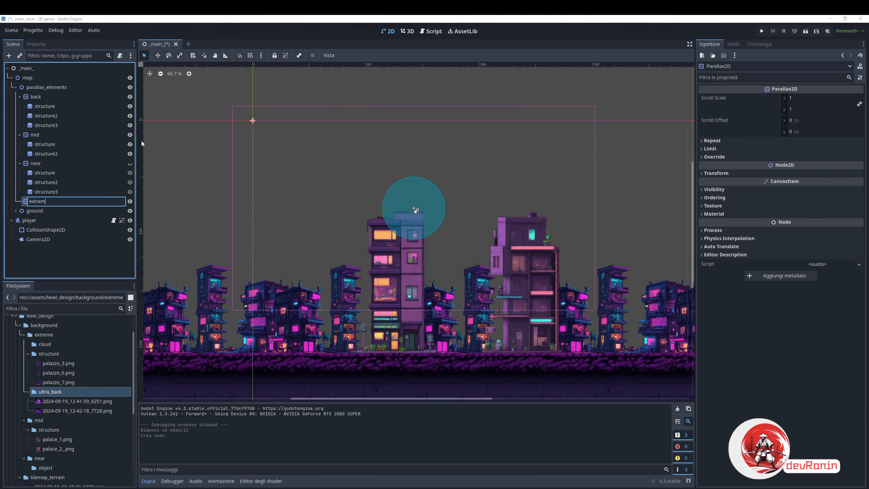
{"action": "type", "text": "e_back"}
{"action": "key", "text": "Return"}
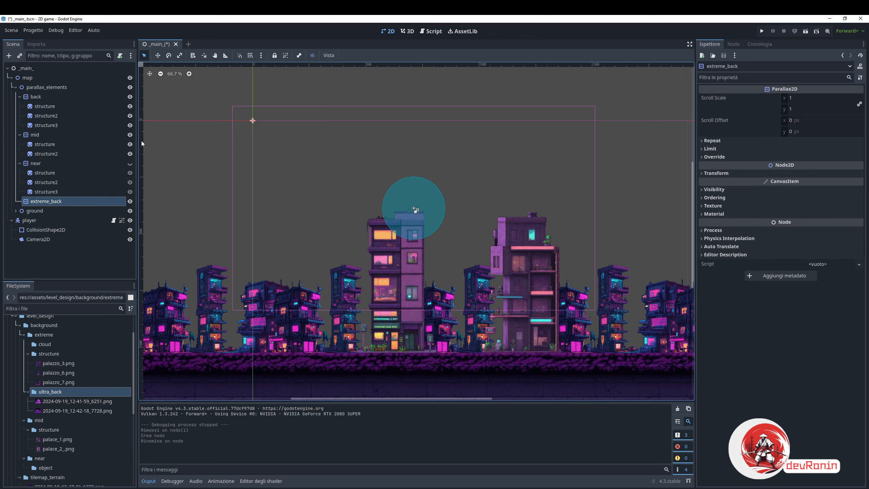
Add a Sprite2D child to extreme_back and assign it the ultra_back texture 2024-09-19_12-41-59_6251.png
{"action": "key", "text": "ctrl+a"}
{"action": "type", "text": "sprite"}
{"action": "key", "text": "Return"}
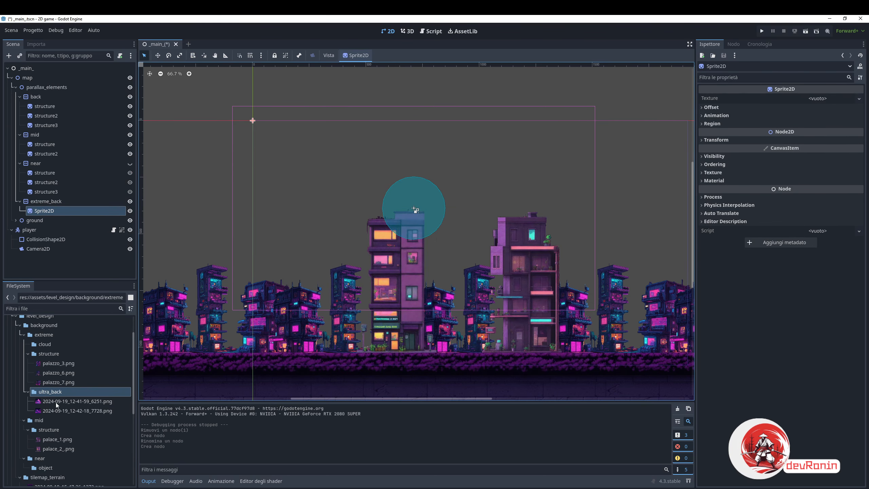
{"action": "left_click_drag", "start_coordinate": [55, 401], "coordinate": [821, 100]}
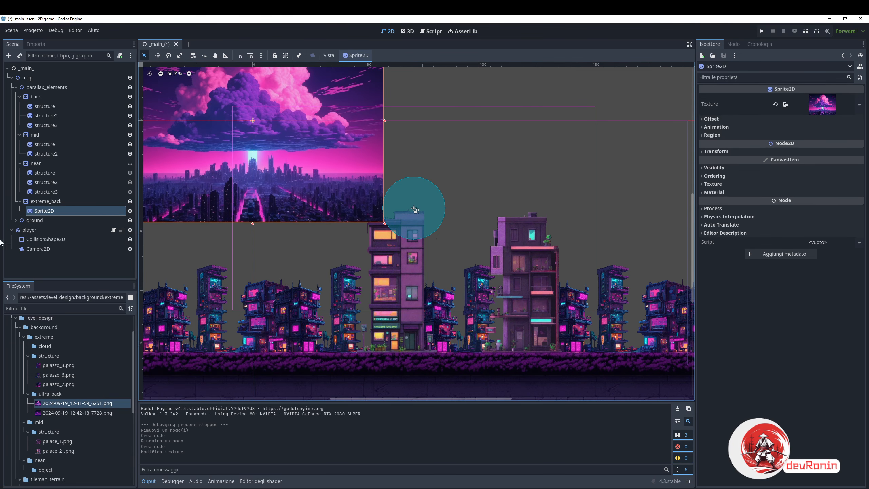
Reorder extreme_back to be the first child of parallax_elements, above back, so it draws behind the other layers
{"action": "left_click", "coordinate": [36, 202]}
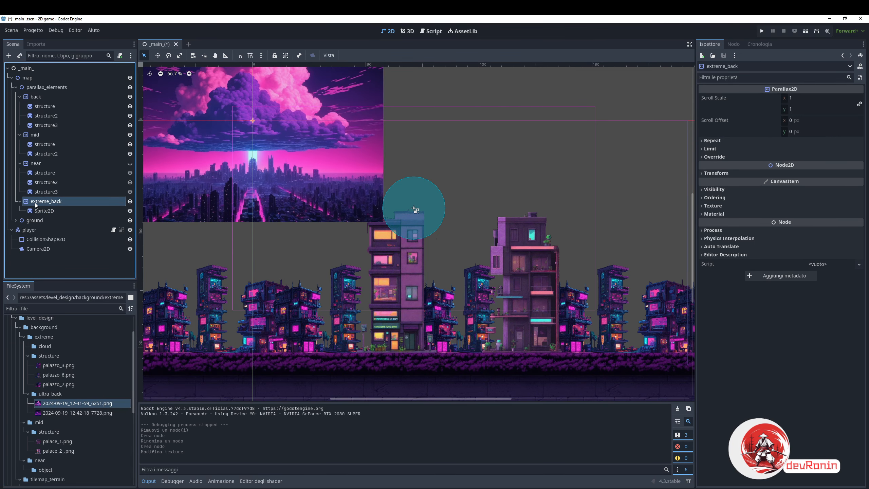
{"action": "left_click", "coordinate": [130, 164]}
{"action": "left_click", "coordinate": [130, 163]}
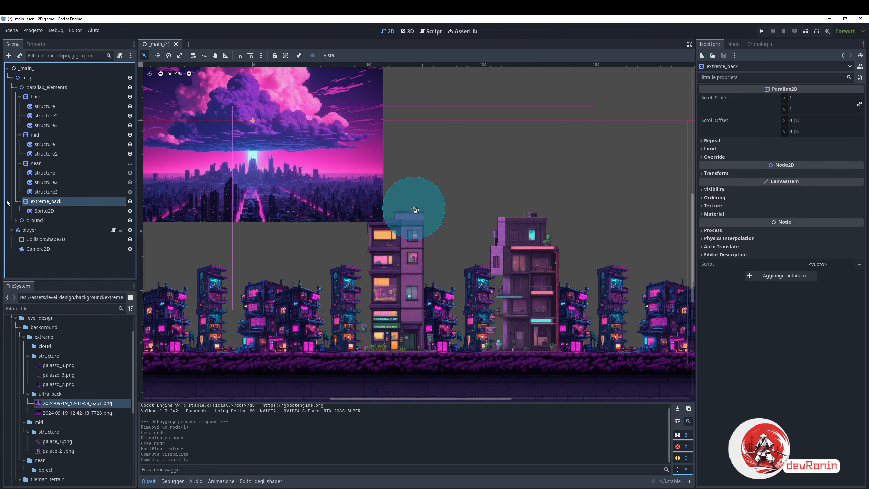
{"action": "left_click_drag", "start_coordinate": [30, 96], "coordinate": [30, 96]}
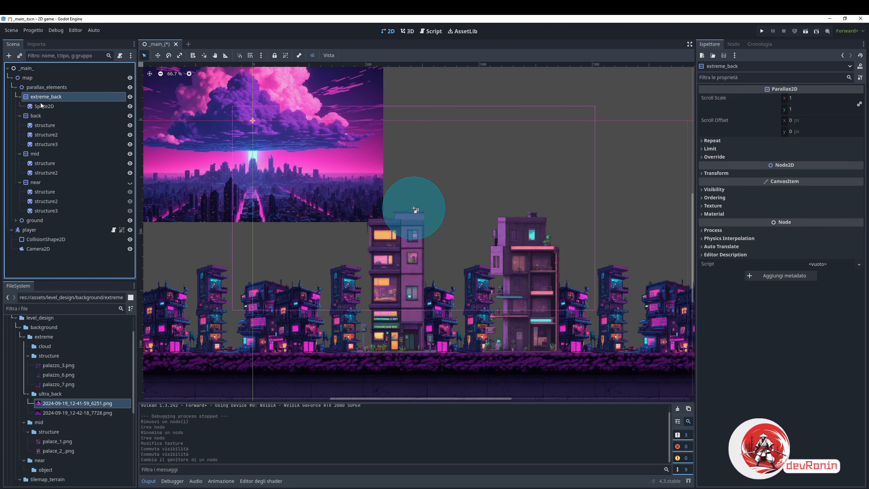
Align the extreme_back sprite's upper-left corner with the scene origin and enlarge it to fill the sky behind the buildings
{"action": "left_click", "coordinate": [42, 107]}
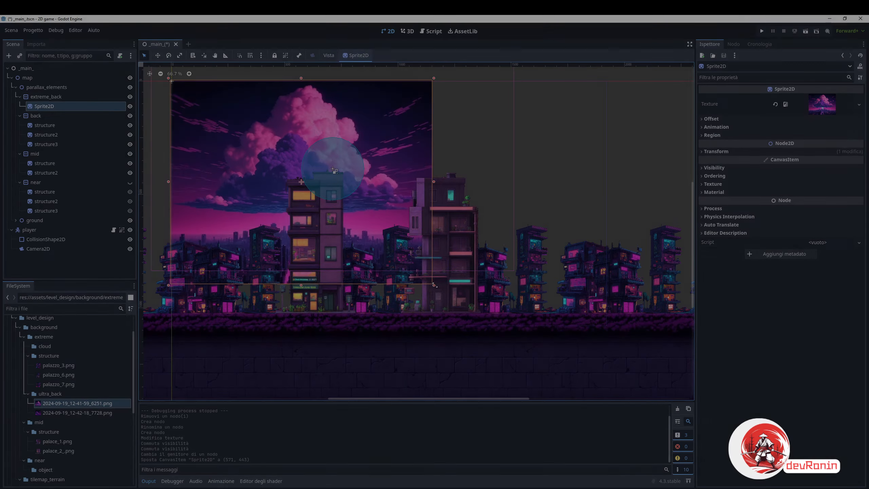
{"action": "left_click_drag", "start_coordinate": [472, 315], "coordinate": [607, 329]}
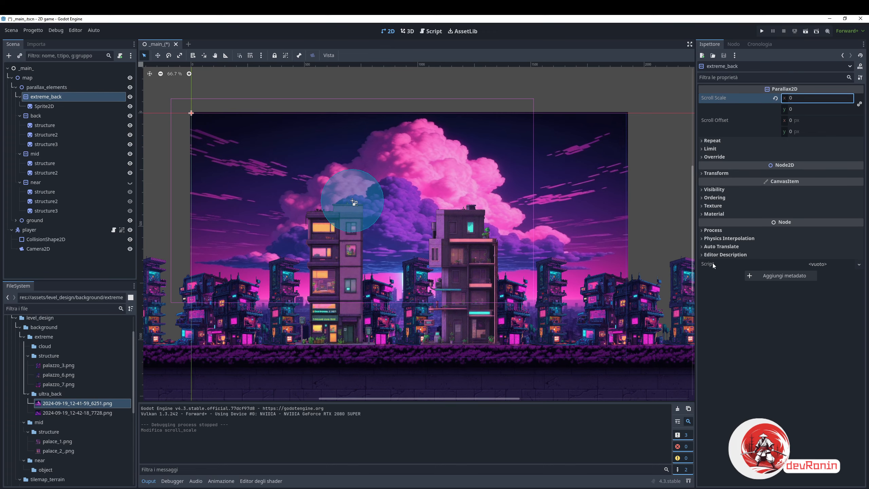
Run the game and move the player right to check how the extreme_back sky behaves against the building layers
{"action": "key", "text": "F5"}
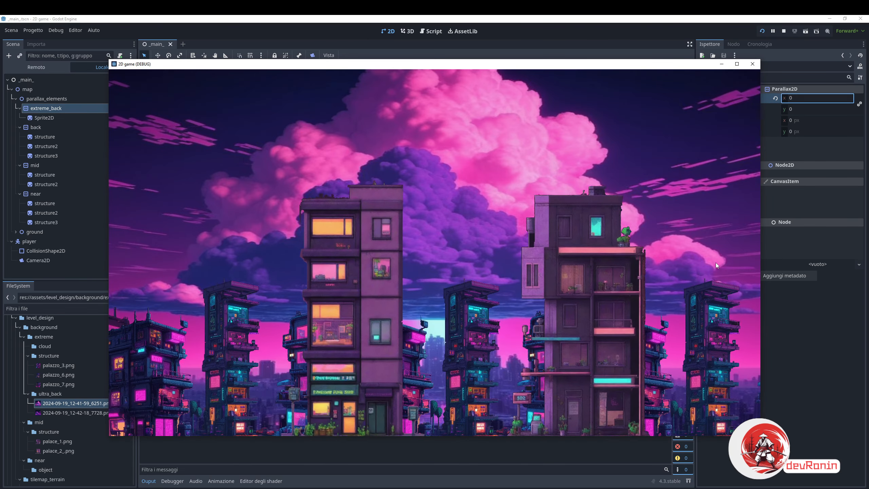
{"action": "key", "text": "Right"}
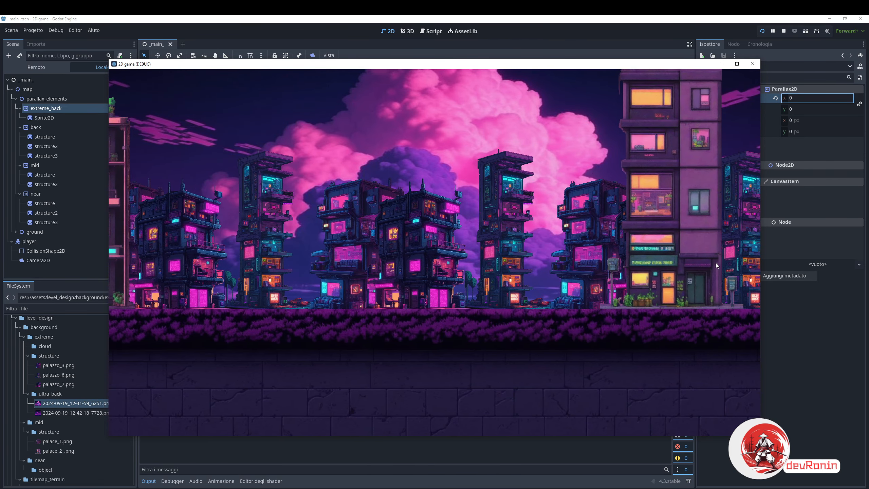
{"action": "key", "text": "F8"}
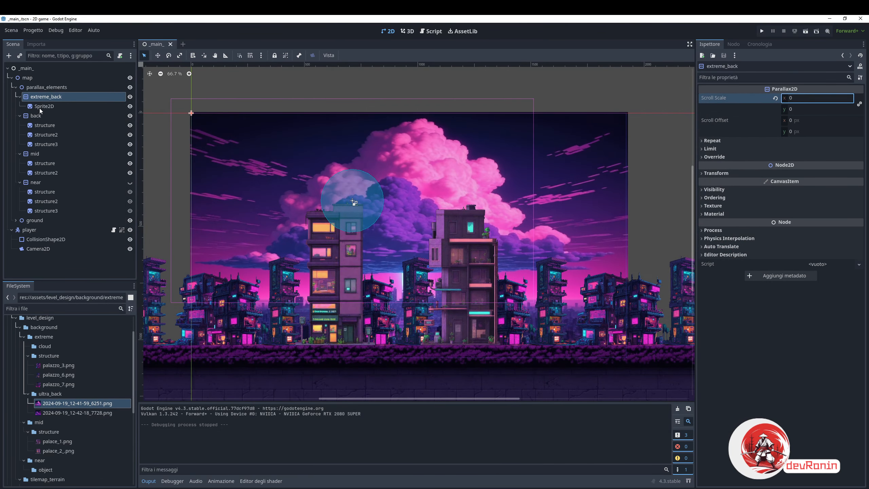
Replace the extreme_back sprite's texture with 2024-09-19_12-42-18_7728.png and test the new sky in the running game
{"action": "left_click", "coordinate": [40, 108]}
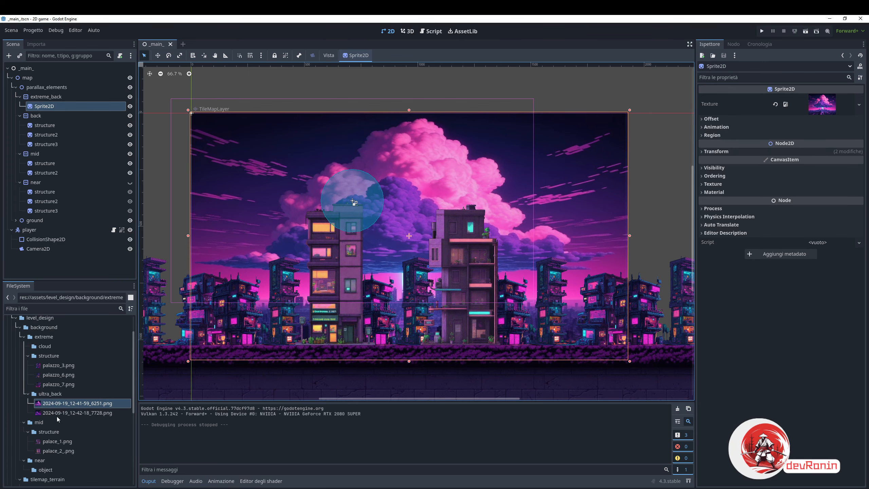
{"action": "left_click_drag", "start_coordinate": [60, 414], "coordinate": [827, 104]}
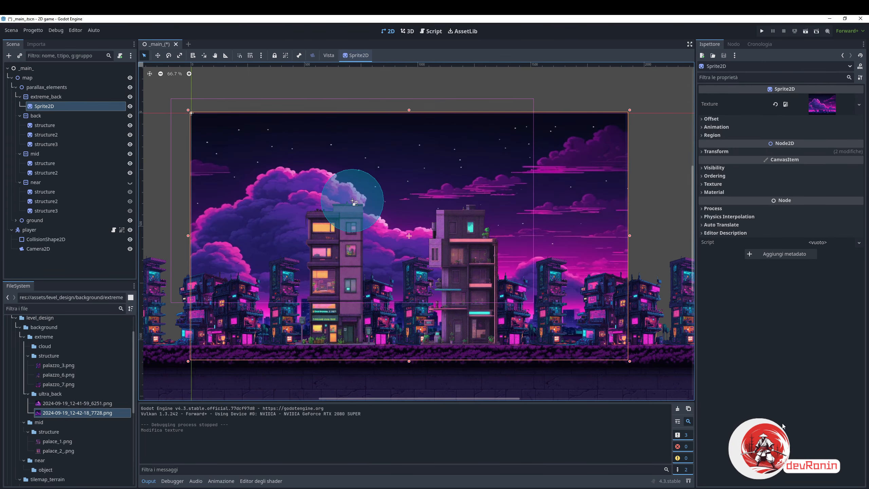
{"action": "key", "text": "F5"}
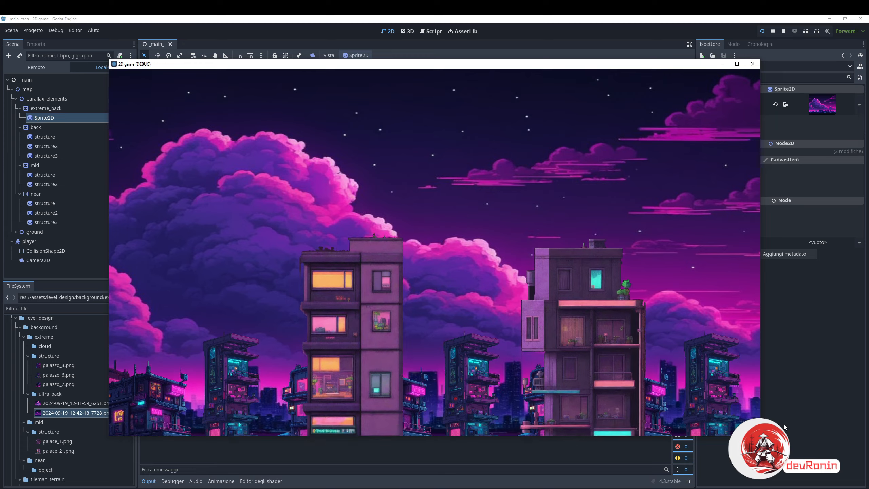
{"action": "key", "text": "Right"}
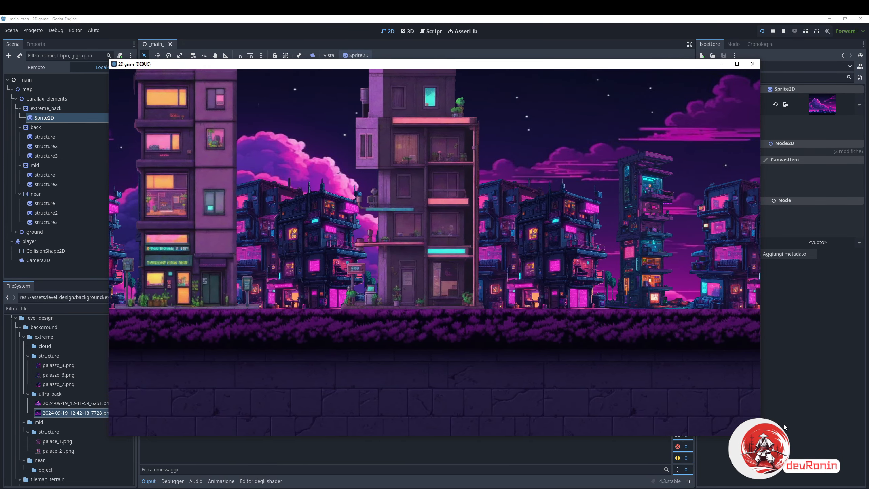
{"action": "key", "text": "F8"}
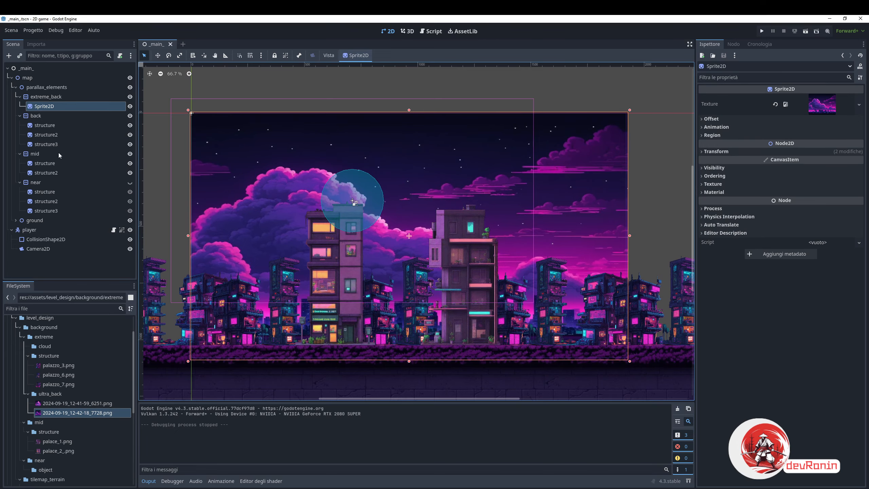
Give the player's CollisionShape2D a CapsuleShape2D with a height of 244 px and test-run the game while moving right
{"action": "key", "text": "F5"}
{"action": "left_click", "coordinate": [43, 251]}
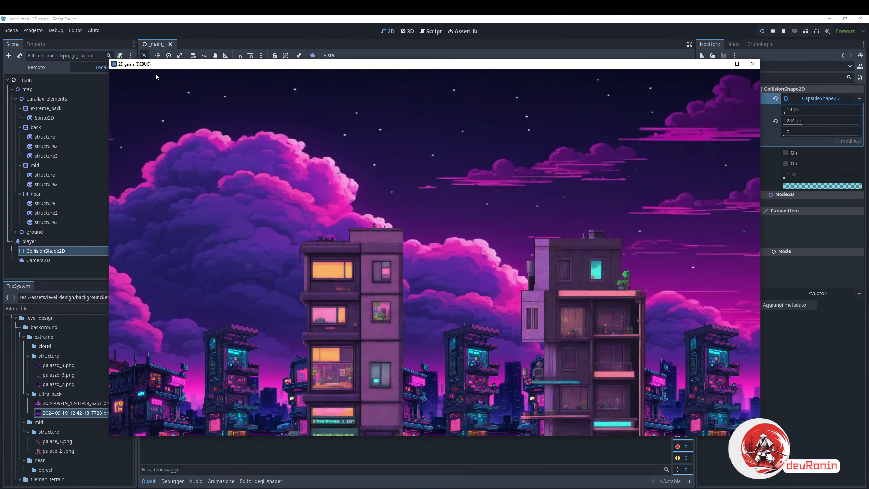
{"action": "key", "text": "Right"}
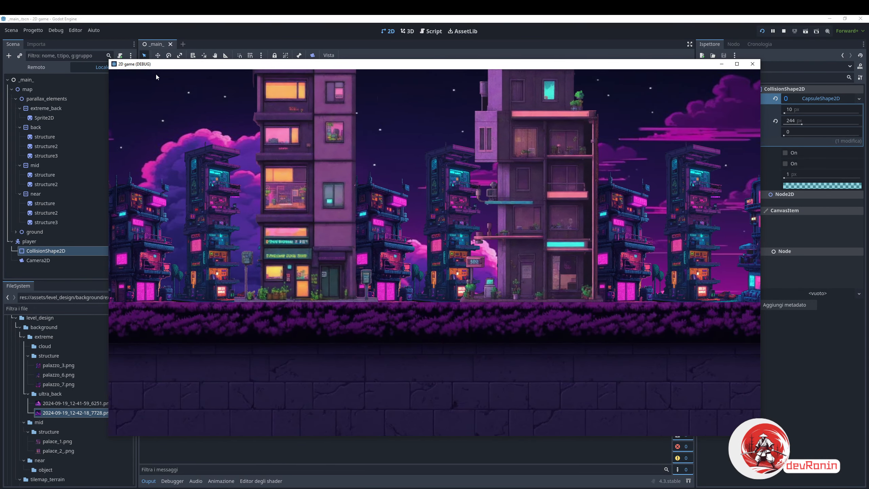
{"action": "key", "text": "Right"}
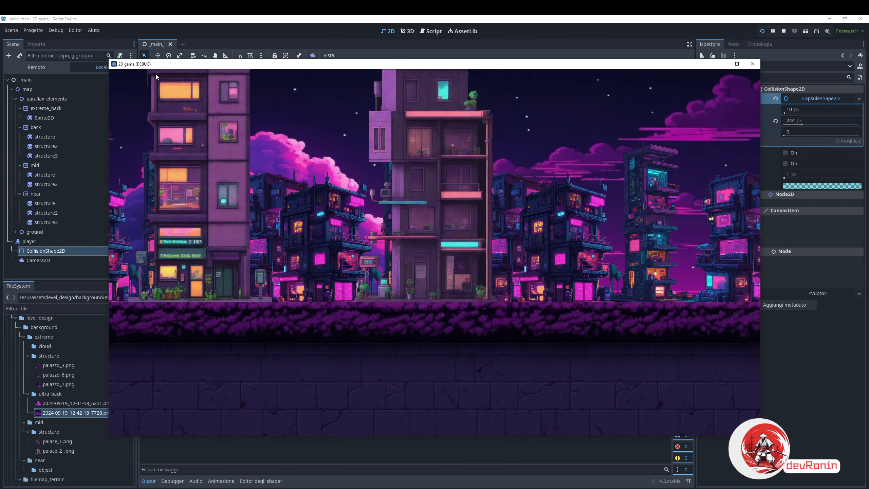
{"action": "key", "text": "F8"}
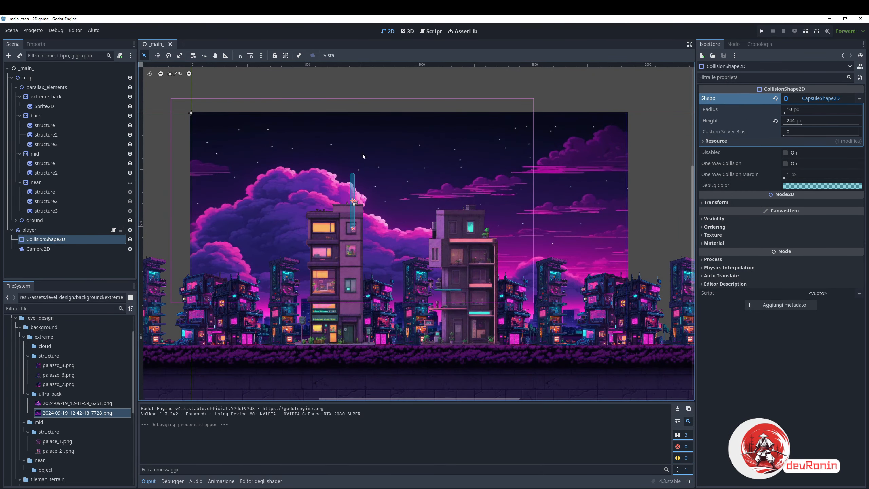
Set the player's Camera2D vertical offset to -256 px and check the framing by running the game and moving right
{"action": "left_click", "coordinate": [38, 249]}
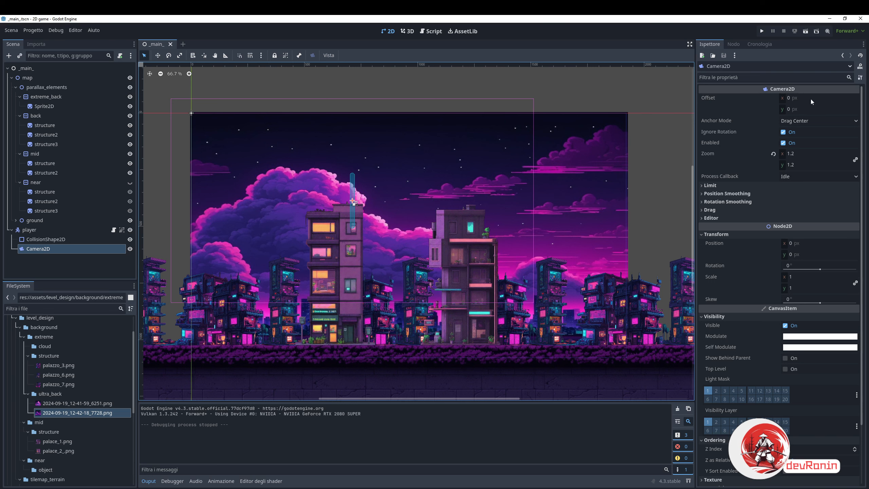
{"action": "left_click", "coordinate": [815, 110]}
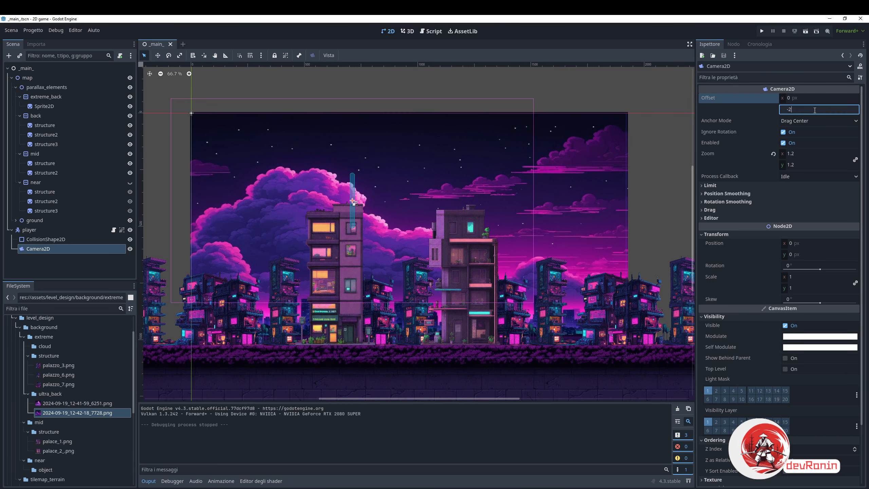
{"action": "key", "text": "Return"}
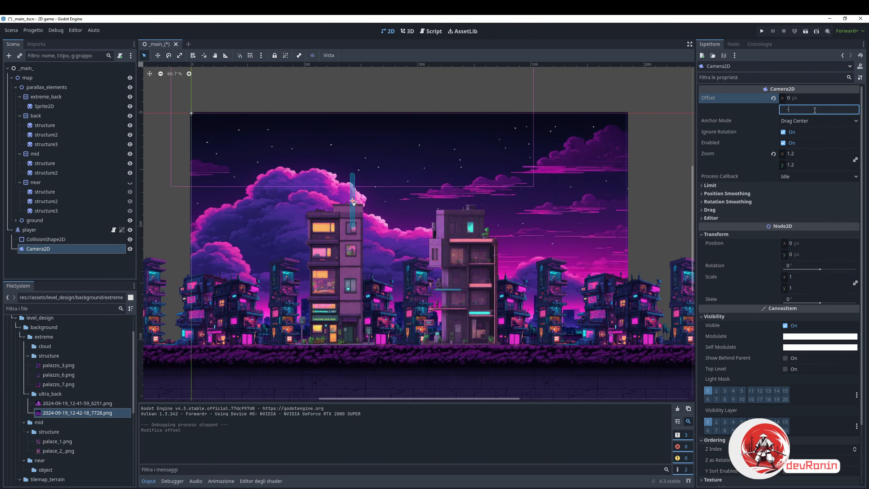
{"action": "key", "text": "F5"}
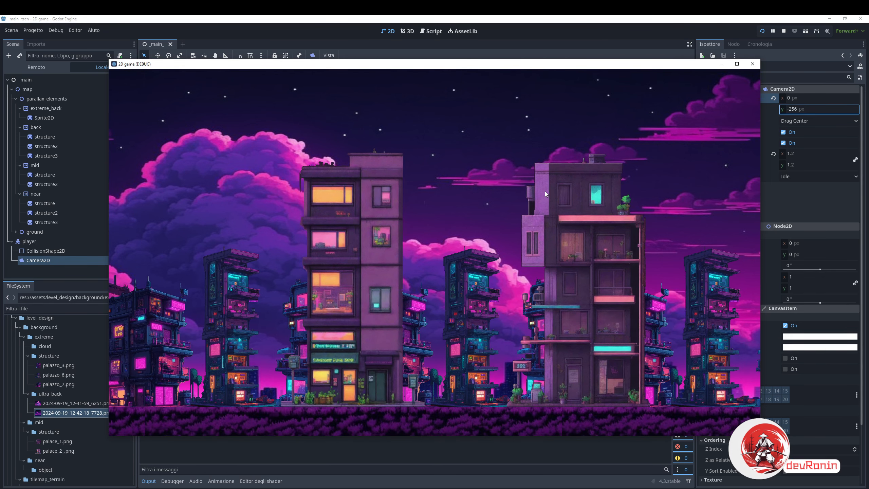
{"action": "key", "text": "Right"}
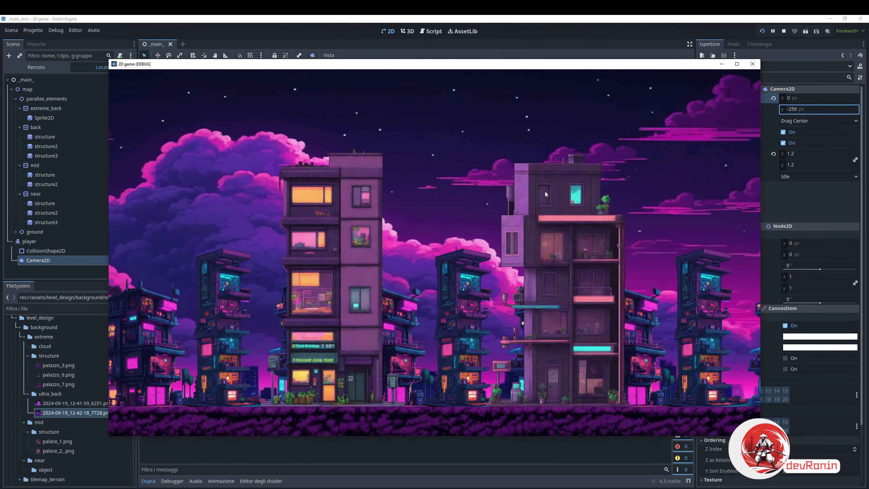
{"action": "key", "text": "Right"}
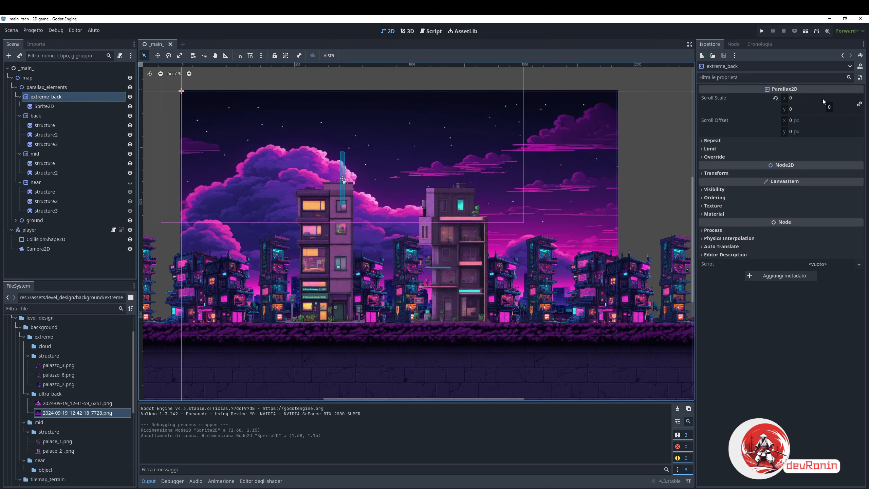
Set the extreme_back layer's scroll scale to x 0 and y 1, and test it by moving and jumping in the running game
{"action": "left_click", "coordinate": [809, 109]}
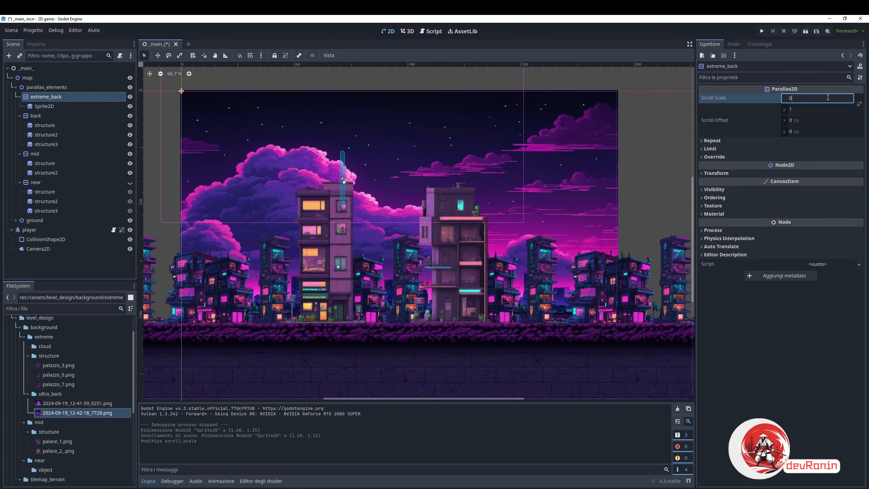
{"action": "key", "text": "F5"}
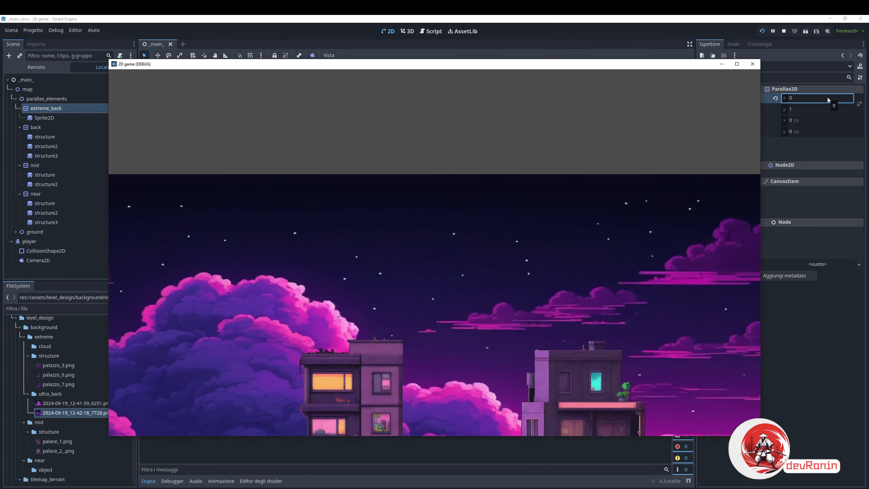
{"action": "key", "text": "Right"}
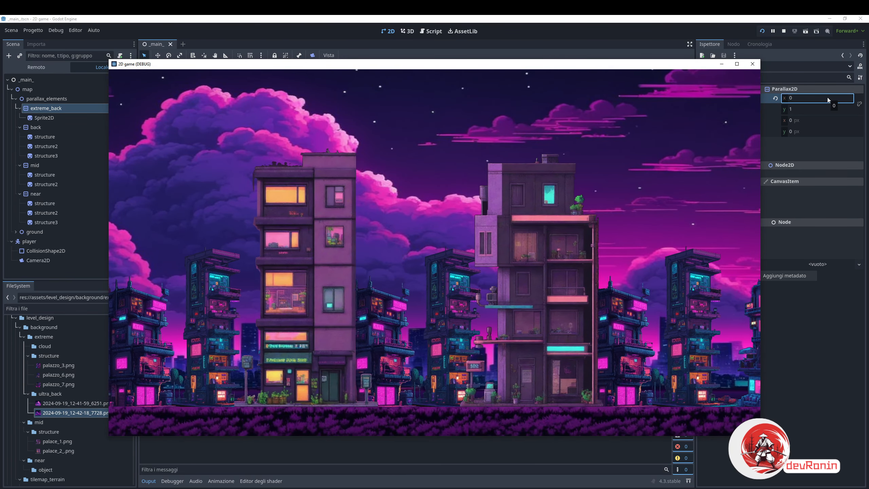
{"action": "key", "text": "space"}
{"action": "key", "text": "Right"}
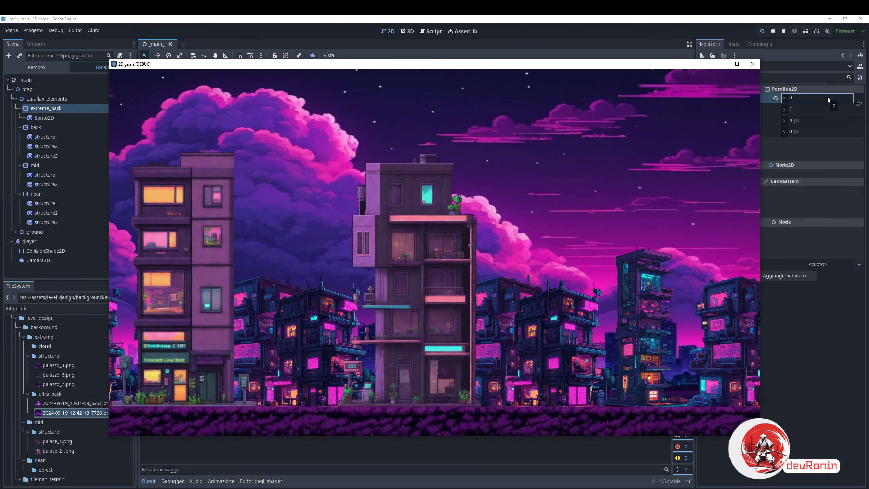
{"action": "key", "text": "Right"}
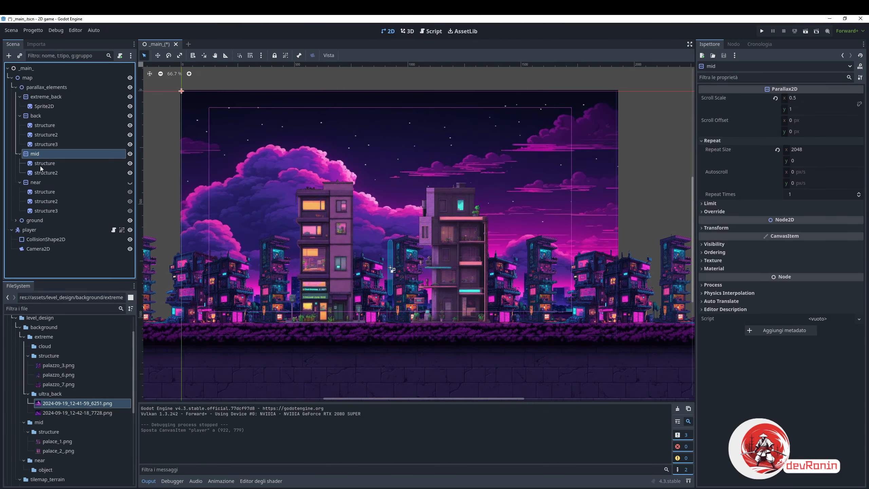
Make the near layer visible and clear the texture of its three structure sprites
{"action": "left_click", "coordinate": [38, 185]}
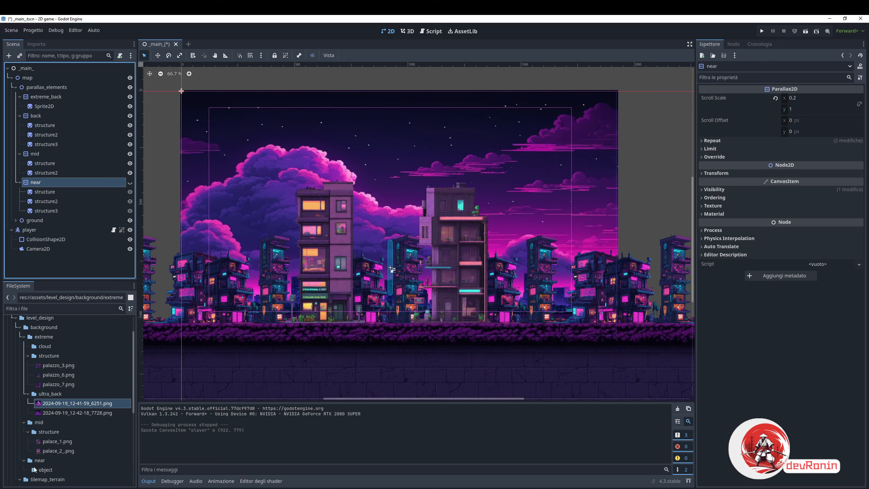
{"action": "left_click", "coordinate": [130, 182]}
{"action": "left_click", "coordinate": [51, 192]}
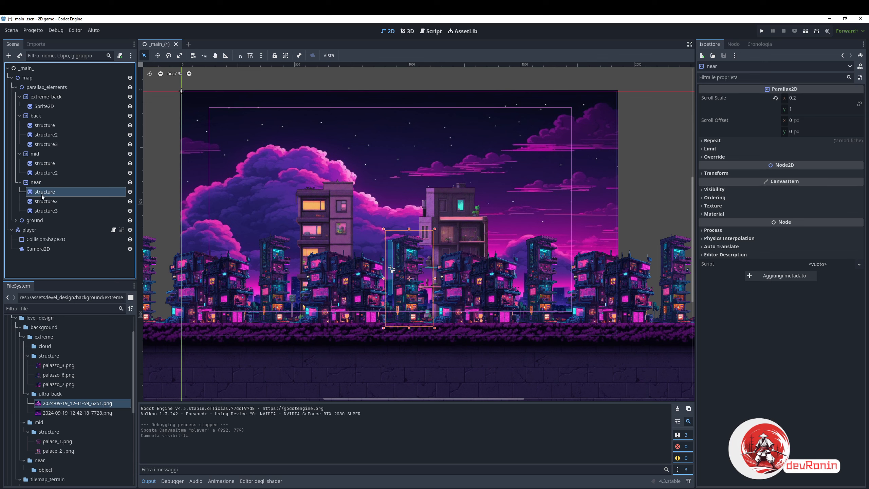
{"action": "left_click", "coordinate": [56, 211], "text": "shift"}
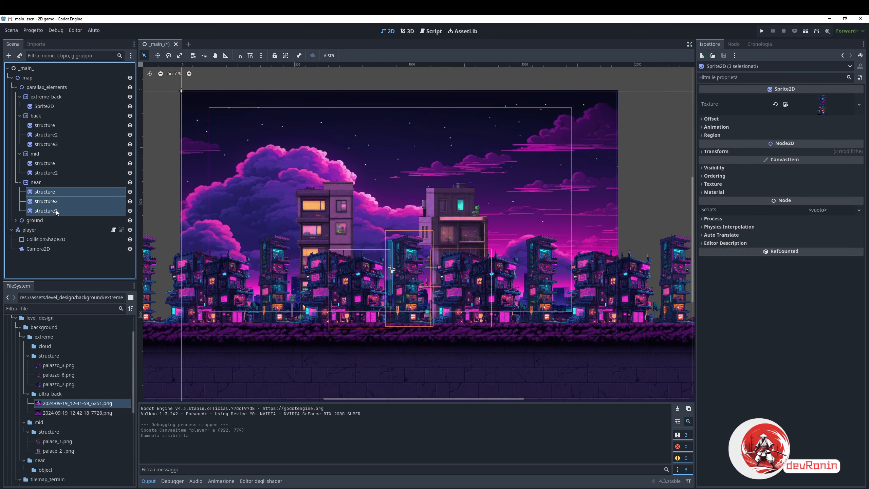
{"action": "left_click", "coordinate": [776, 104]}
Reset the scale of the three near structure sprites to 1
{"action": "left_click", "coordinate": [41, 195]}
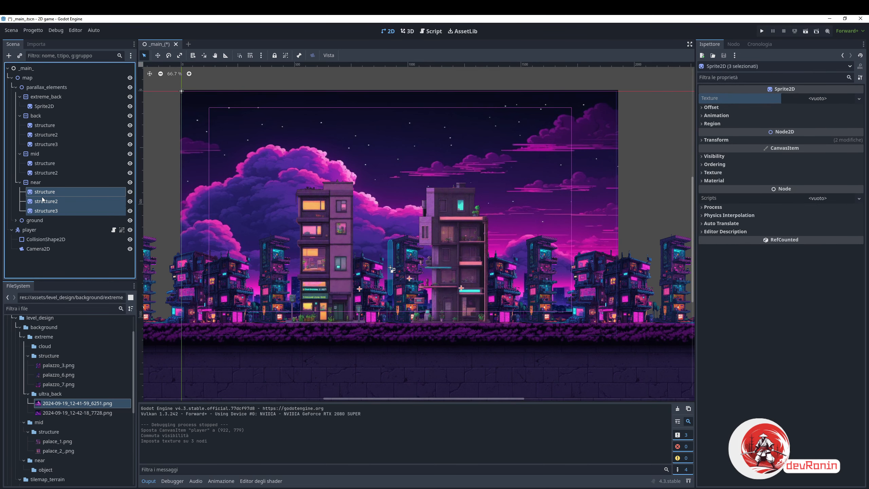
{"action": "left_click", "coordinate": [41, 202]}
{"action": "left_click", "coordinate": [42, 210]}
{"action": "left_click", "coordinate": [45, 196], "text": "shift"}
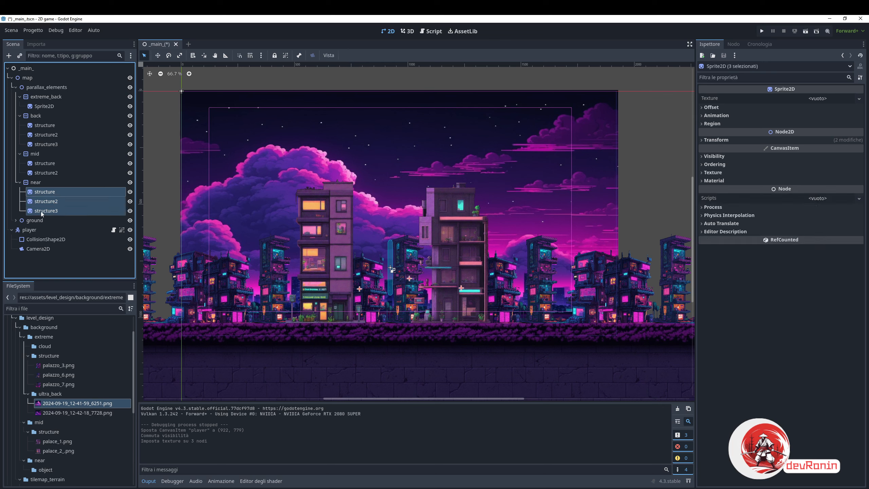
{"action": "left_click", "coordinate": [712, 141]}
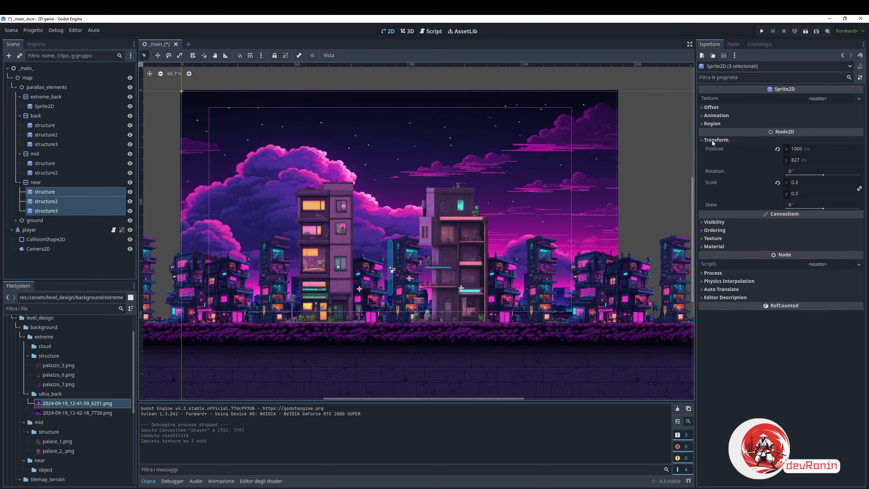
{"action": "left_click", "coordinate": [777, 183]}
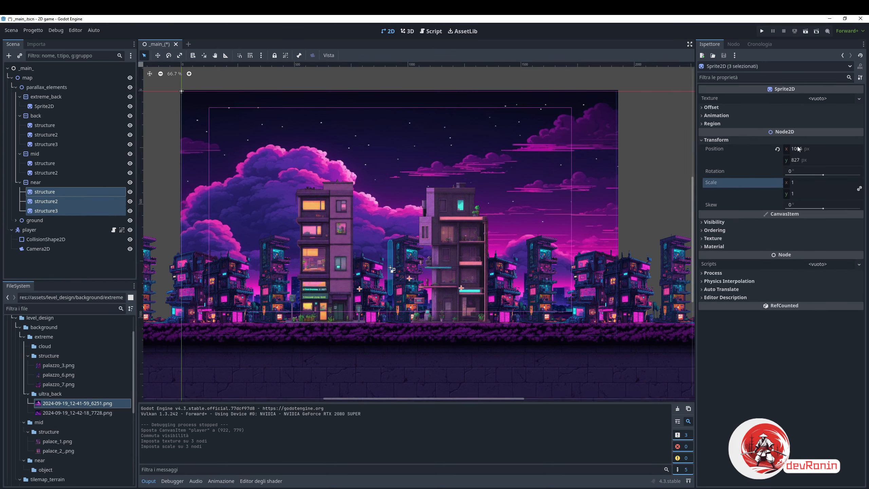
{"action": "left_click", "coordinate": [711, 107]}
Set the near layer's horizontal scroll scale to 1.2
{"action": "left_click", "coordinate": [35, 181]}
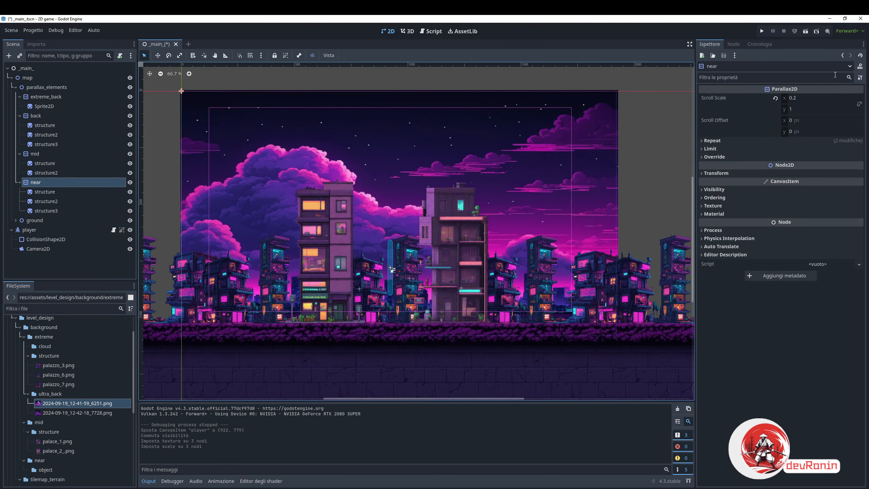
{"action": "left_click", "coordinate": [775, 98]}
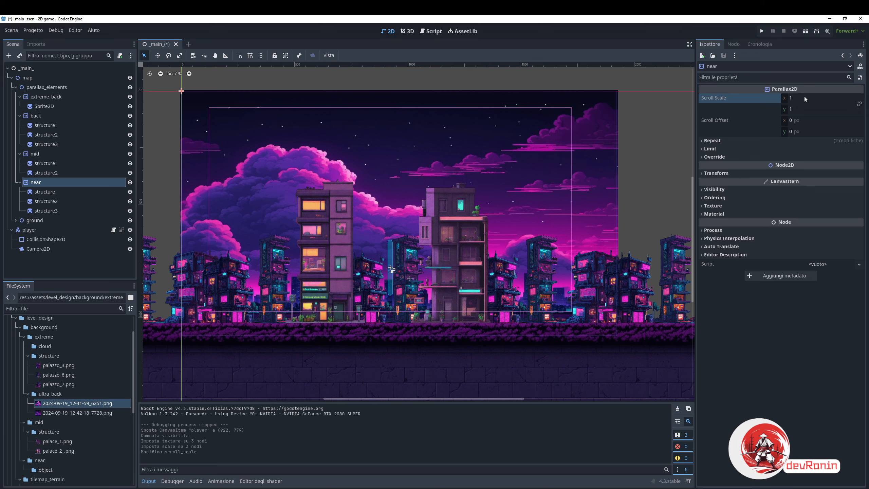
{"action": "left_click", "coordinate": [804, 98]}
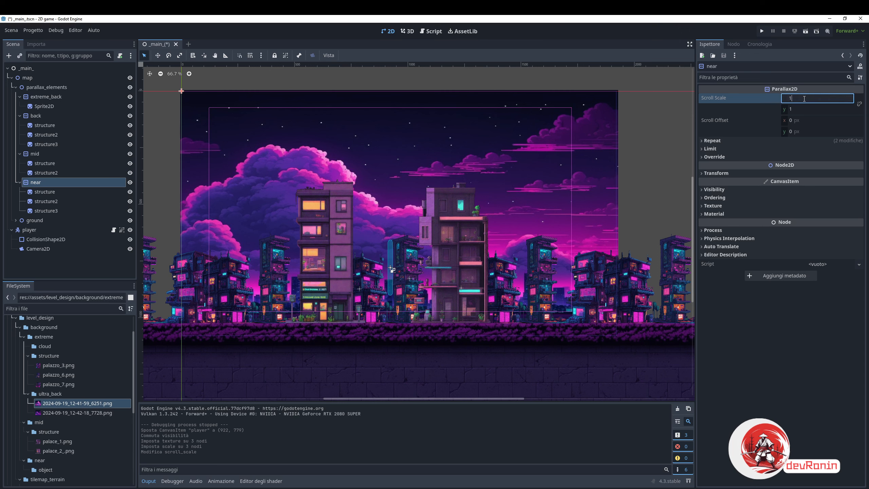
{"action": "type", "text": ".2"}
{"action": "key", "text": "Return"}
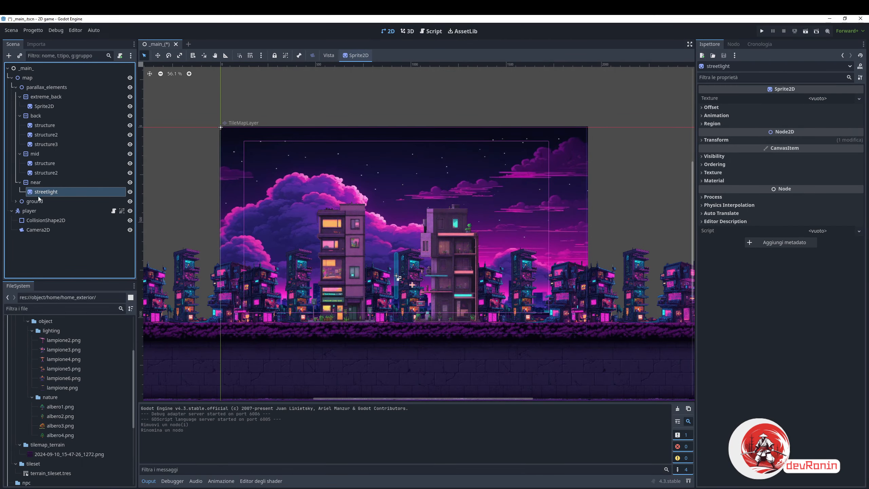
Duplicate the streetlight sprite in the near layer
{"action": "key", "text": "ctrl+d"}
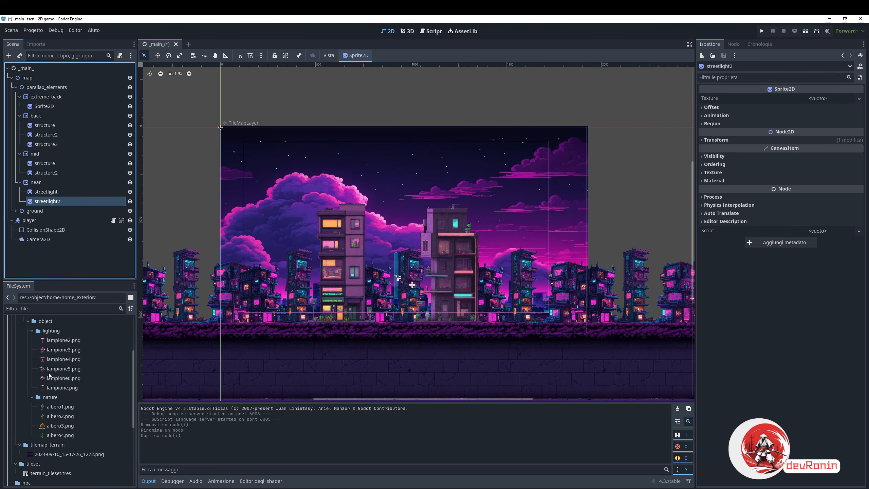
Duplicate the streetlight sprites in the near layer to make six, streetlight through streetlight6
{"action": "double_click", "coordinate": [28, 202]}
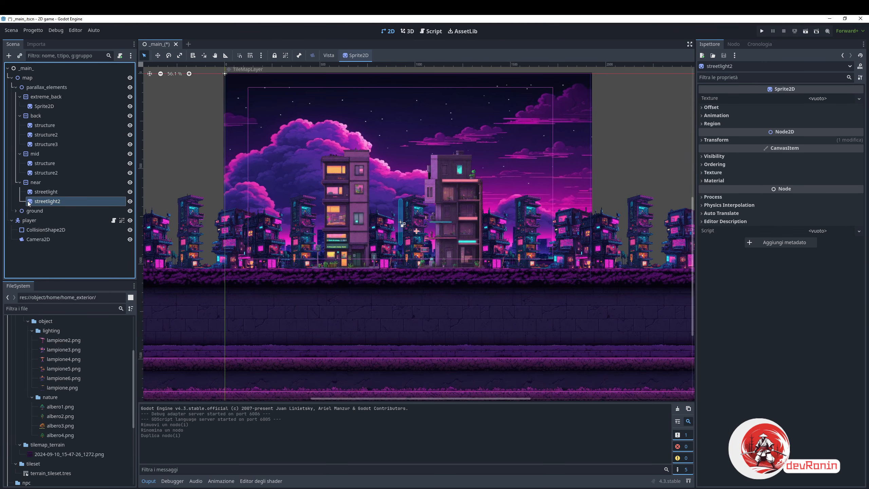
{"action": "key", "text": "ctrl+d"}
{"action": "left_click", "coordinate": [30, 191], "text": "shift"}
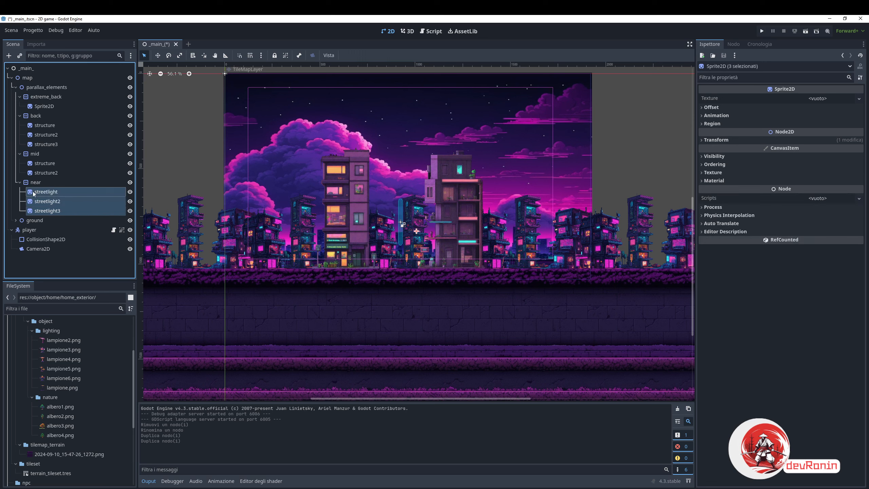
{"action": "key", "text": "ctrl+d"}
Assign the lampione images as textures of the near streetlights, with lampione2.png on streetlight, lampione3.png on streetlight2 and lampione4.png on streetlight3
{"action": "left_click", "coordinate": [43, 192]}
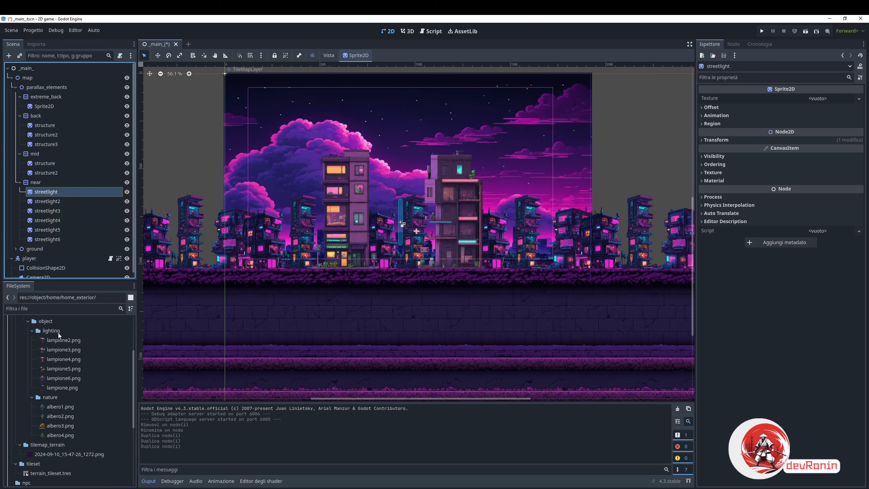
{"action": "left_click_drag", "start_coordinate": [50, 340], "coordinate": [821, 101]}
{"action": "left_click", "coordinate": [44, 202]}
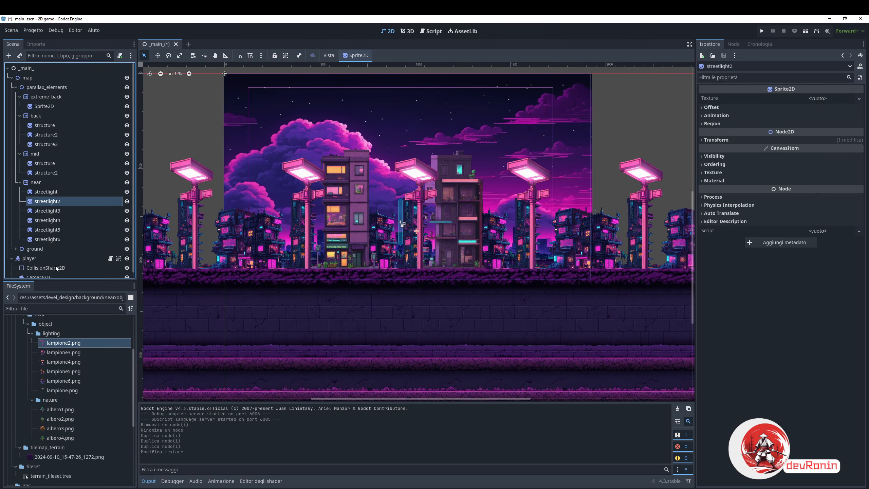
{"action": "left_click_drag", "start_coordinate": [57, 356], "coordinate": [795, 101]}
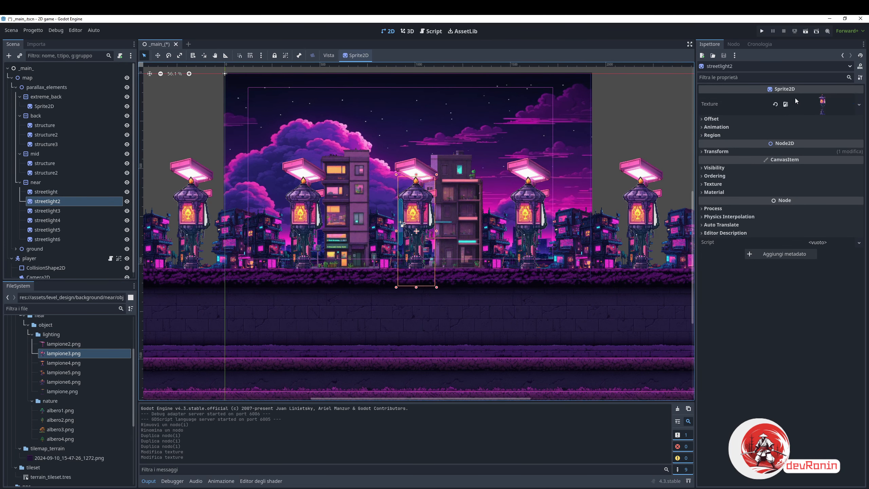
{"action": "left_click", "coordinate": [48, 210]}
{"action": "left_click_drag", "start_coordinate": [58, 364], "coordinate": [668, 153]}
{"action": "left_click_drag", "start_coordinate": [711, 135], "coordinate": [792, 103]}
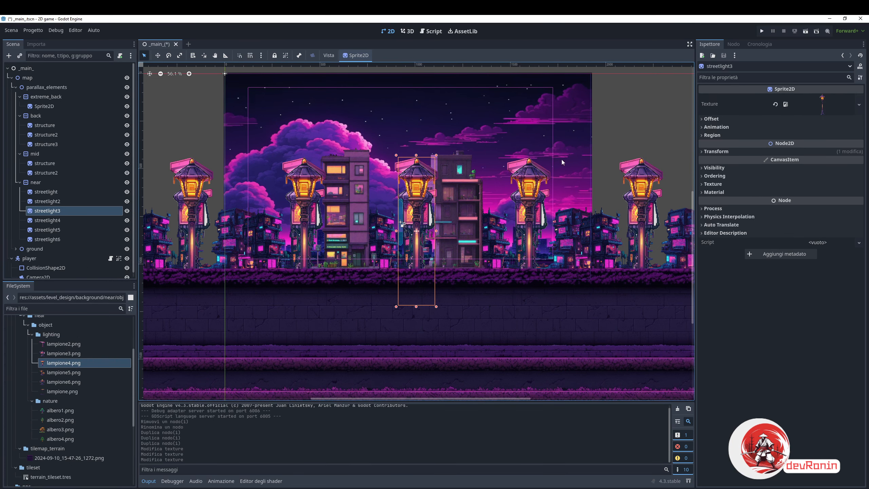
{"action": "left_click", "coordinate": [47, 221]}
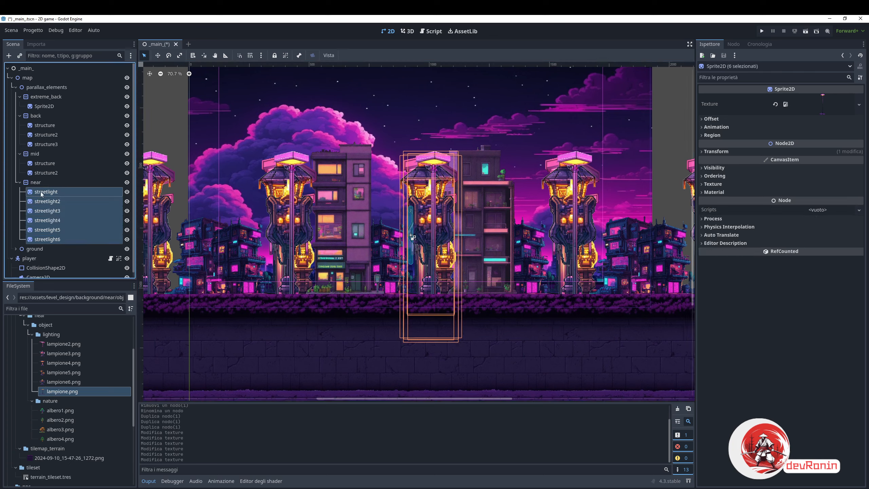
Spread the near layer's streetlights apart along the ground, placing streetlight between the two apartment buildings and streetlight6 beyond the second one
{"action": "left_click", "coordinate": [36, 182]}
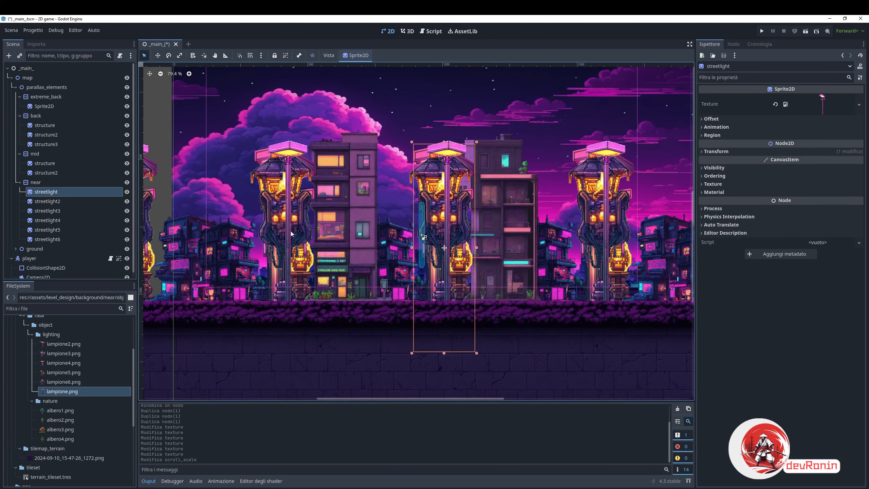
{"action": "left_click_drag", "start_coordinate": [449, 213], "coordinate": [464, 186]}
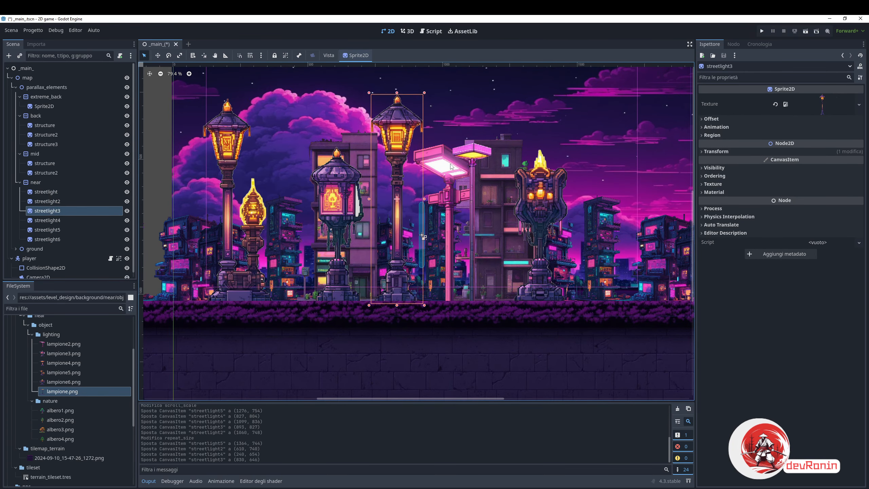
{"action": "left_click_drag", "start_coordinate": [480, 151], "coordinate": [619, 102]}
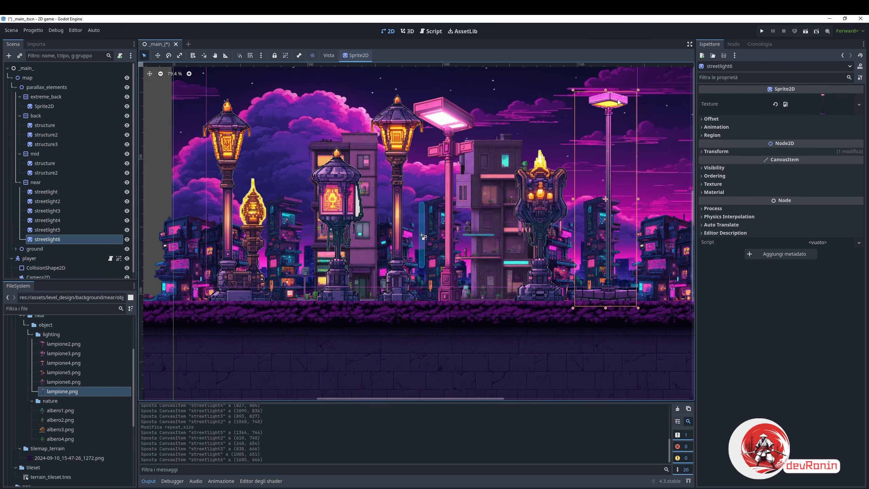
Run the game and move through the scene in both directions to check the six near streetlights
{"action": "key", "text": "F5"}
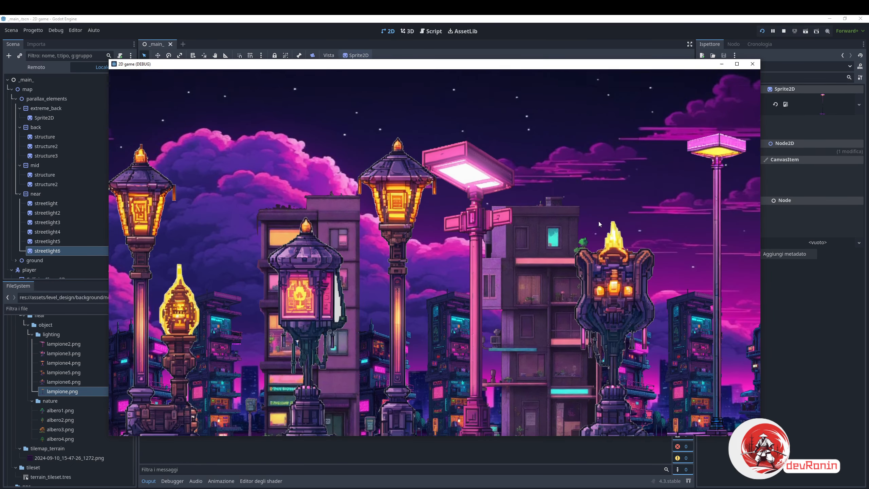
{"action": "key", "text": "Right"}
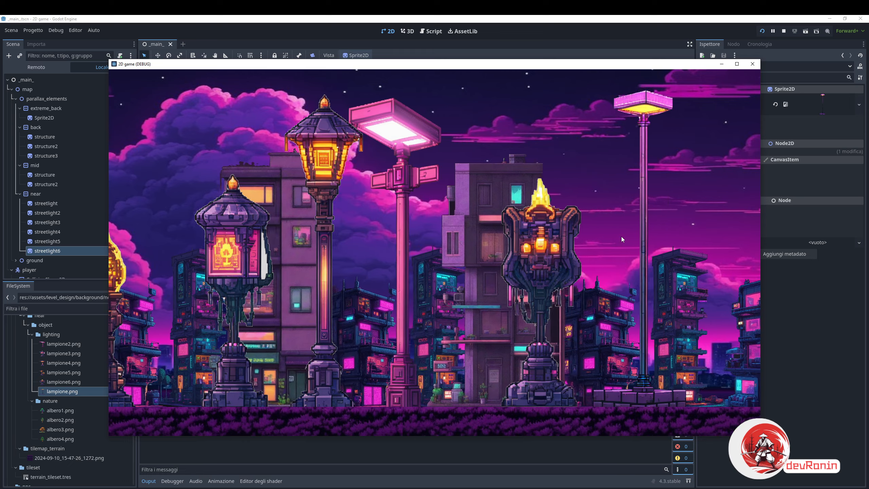
{"action": "key", "text": "Right"}
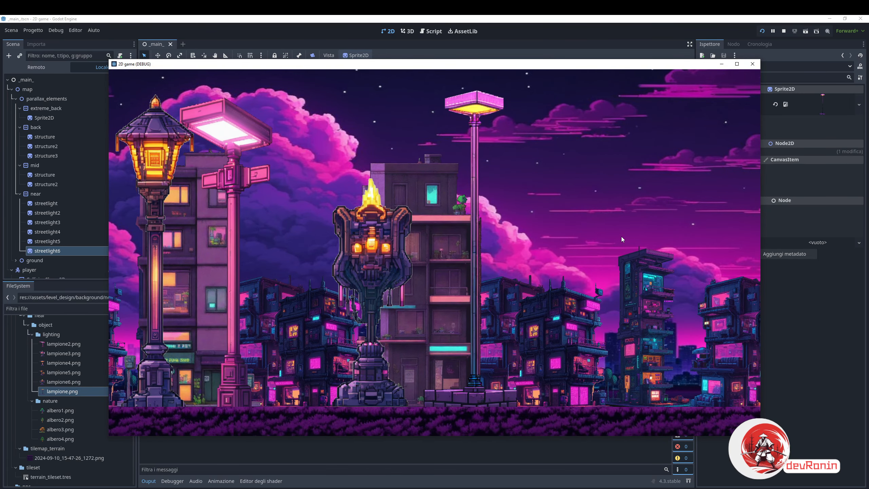
{"action": "key", "text": "Left"}
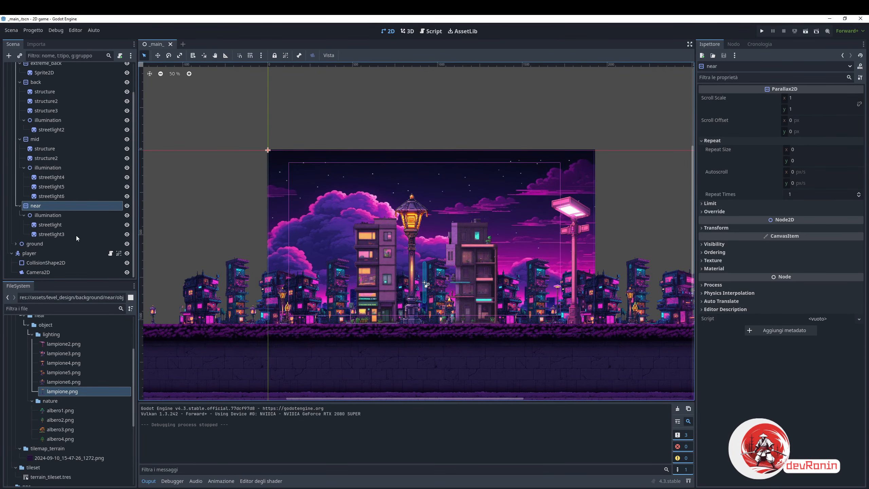
Enlarge the scene tree, collapse the extreme_back, back and mid branches, and hide all four parallax layers
{"action": "left_click_drag", "start_coordinate": [71, 280], "coordinate": [71, 337]}
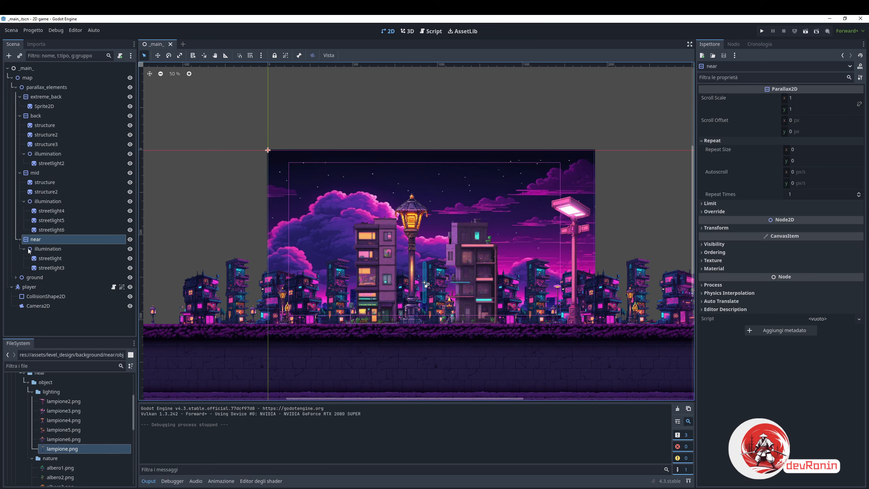
{"action": "left_click", "coordinate": [45, 262]}
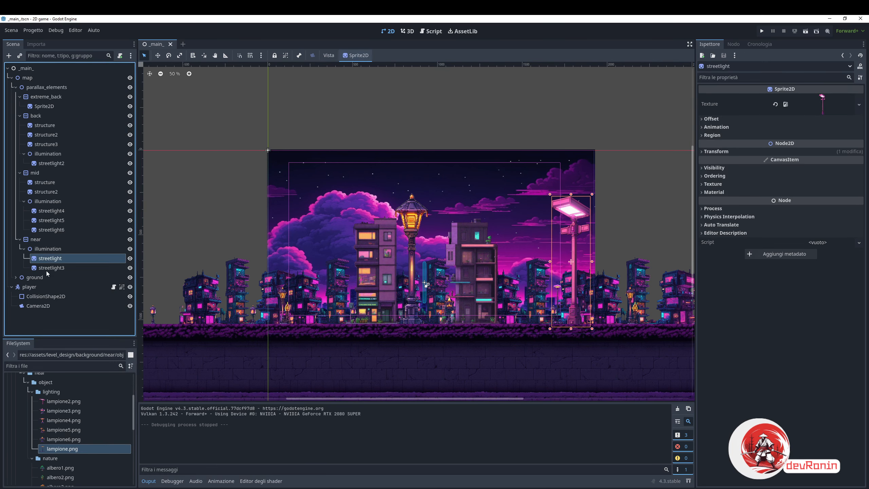
{"action": "left_click", "coordinate": [130, 96]}
{"action": "left_click", "coordinate": [20, 96]}
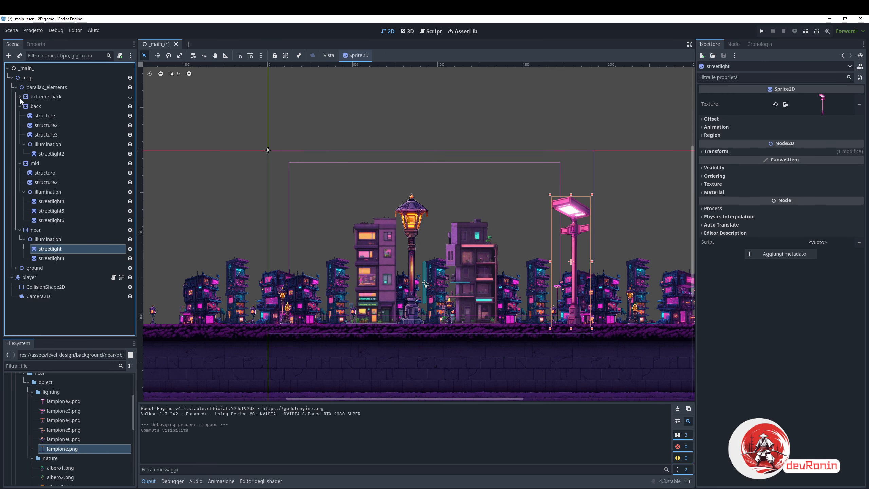
{"action": "left_click", "coordinate": [19, 106]}
{"action": "left_click", "coordinate": [21, 115]}
{"action": "left_click", "coordinate": [130, 106]}
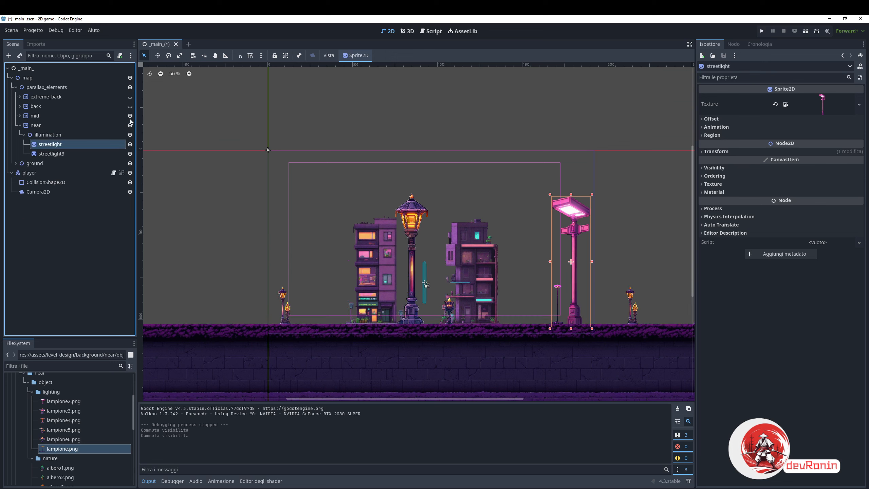
{"action": "left_click", "coordinate": [130, 116]}
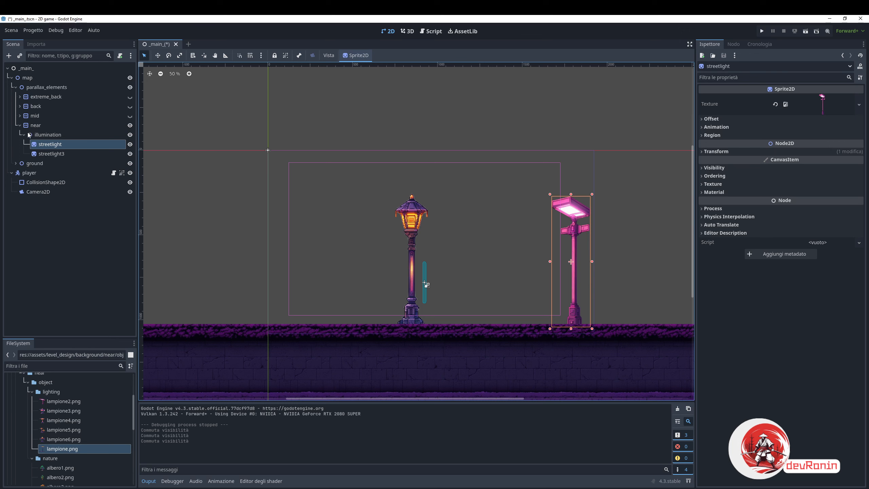
{"action": "left_click", "coordinate": [130, 125]}
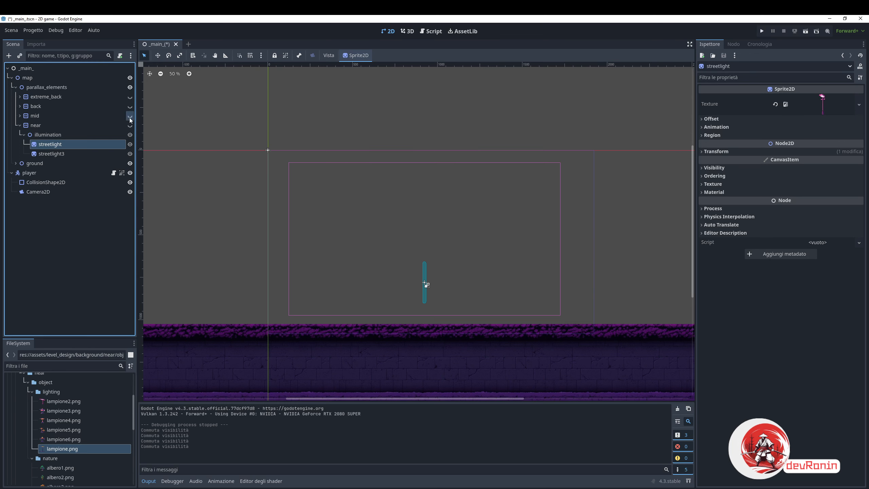
Show only the mid layer and examine its buildings and streetlights along the ground
{"action": "left_click", "coordinate": [129, 117]}
{"action": "scroll", "coordinate": [317, 301], "scroll_direction": "up", "scroll_amount": 10}
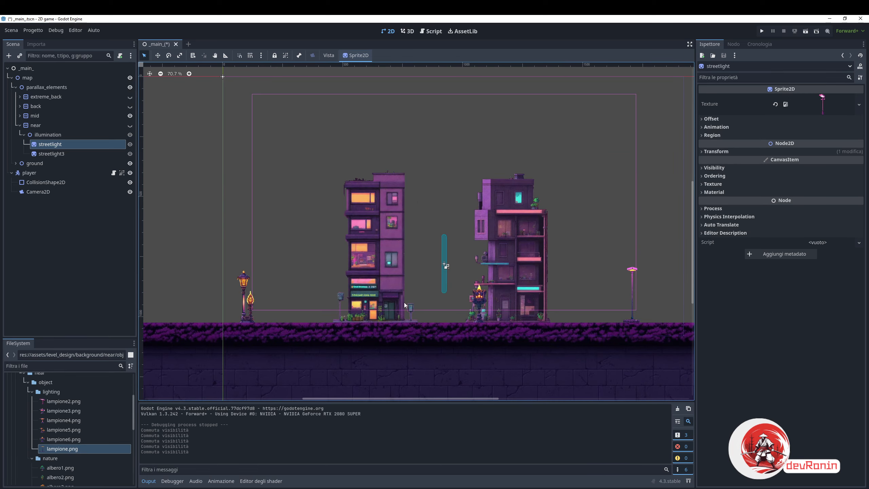
{"action": "scroll", "coordinate": [524, 296], "scroll_direction": "down", "scroll_amount": 4}
{"action": "middle_click_drag", "start_coordinate": [689, 283], "coordinate": [406, 270]}
{"action": "middle_click_drag", "start_coordinate": [212, 282], "coordinate": [629, 259]}
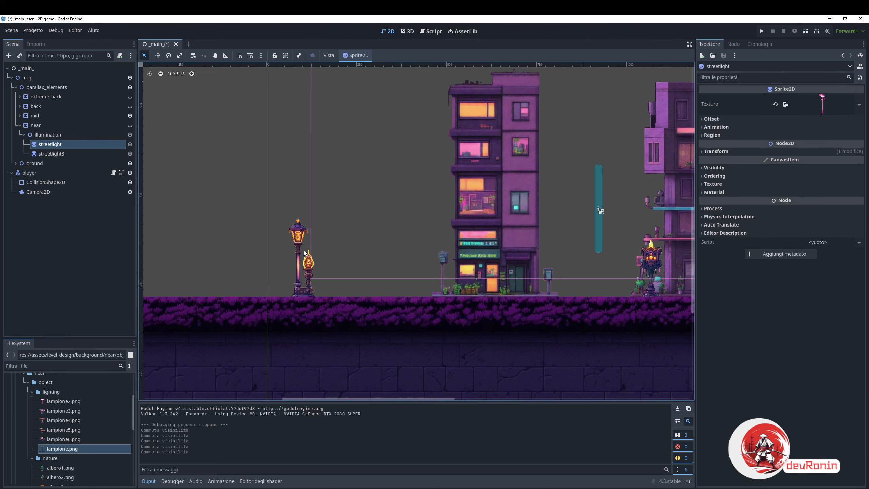
{"action": "middle_click_drag", "start_coordinate": [545, 267], "coordinate": [319, 260]}
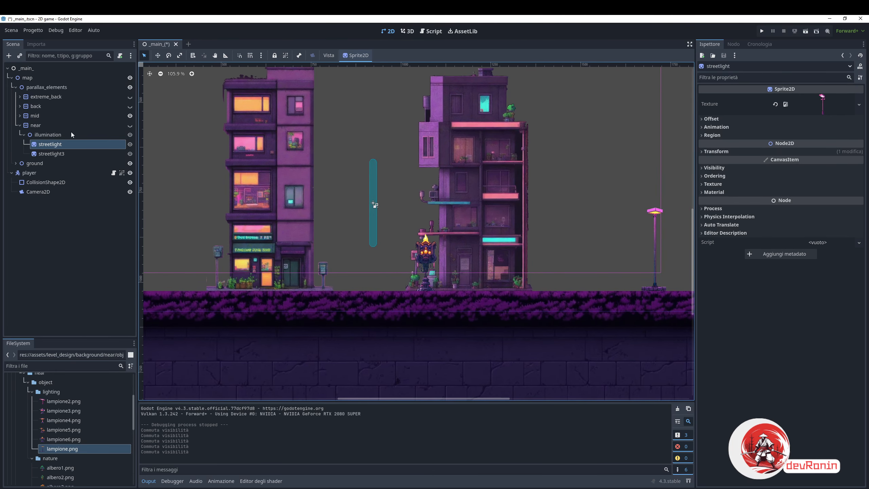
Hide the mid layer, show the back layer instead and examine its buildings and streetlight up close
{"action": "left_click", "coordinate": [130, 115]}
{"action": "left_click", "coordinate": [130, 106]}
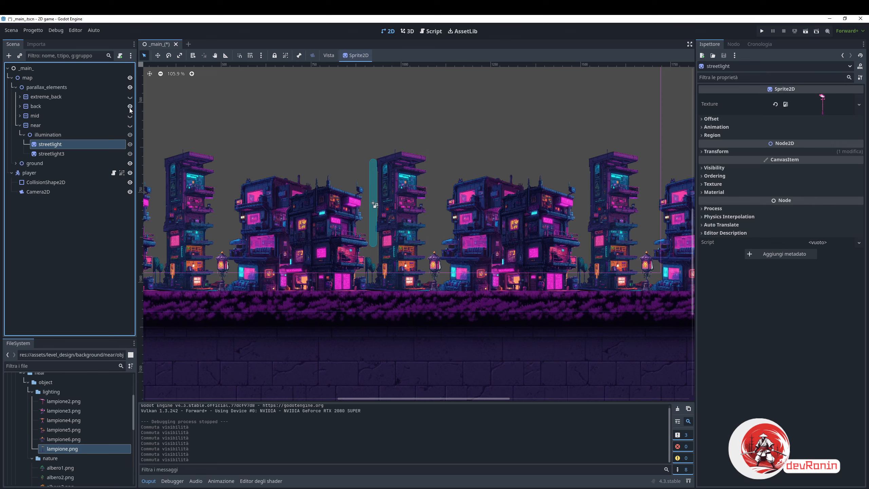
{"action": "scroll", "coordinate": [439, 269], "scroll_direction": "up", "scroll_amount": 3}
{"action": "scroll", "coordinate": [439, 269], "scroll_direction": "up", "scroll_amount": 1}
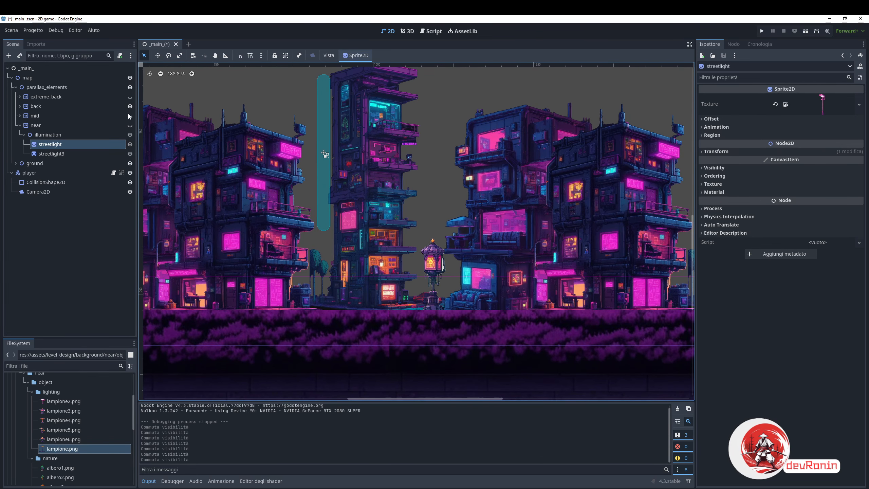
Make the extreme_back, mid and near layers visible again
{"action": "left_click", "coordinate": [130, 97]}
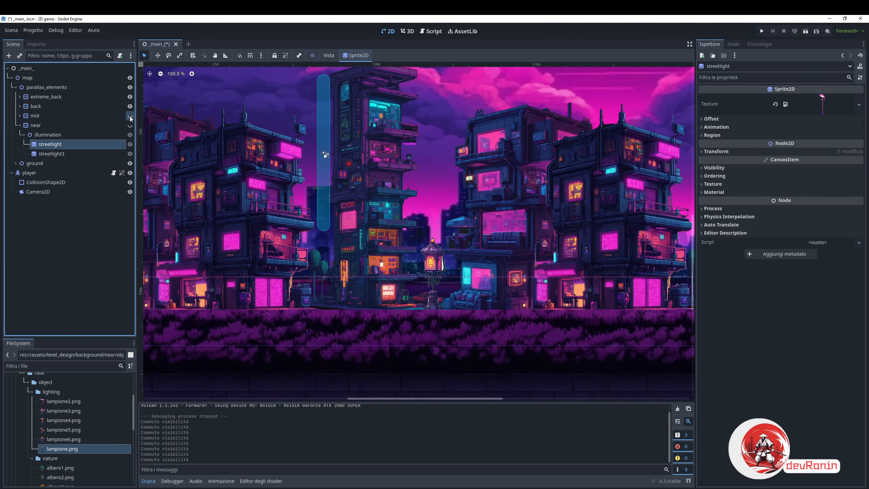
{"action": "left_click", "coordinate": [130, 115]}
{"action": "left_click", "coordinate": [130, 125]}
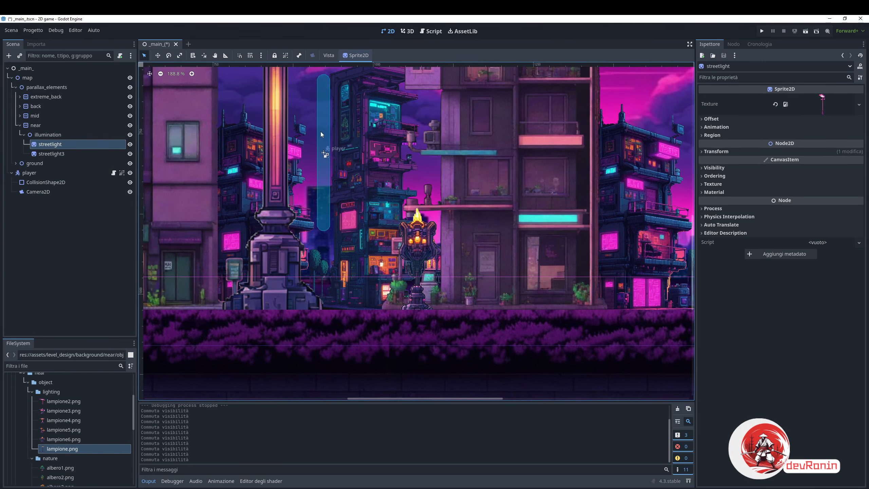
Run the game, move forward past the buildings to check the streetlights' parallax, and close the game window
{"action": "key", "text": "F5"}
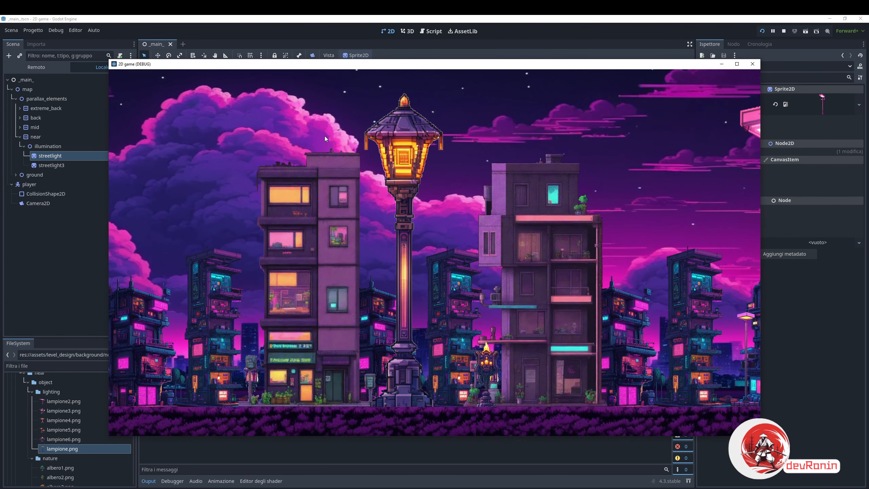
{"action": "key", "text": "Right"}
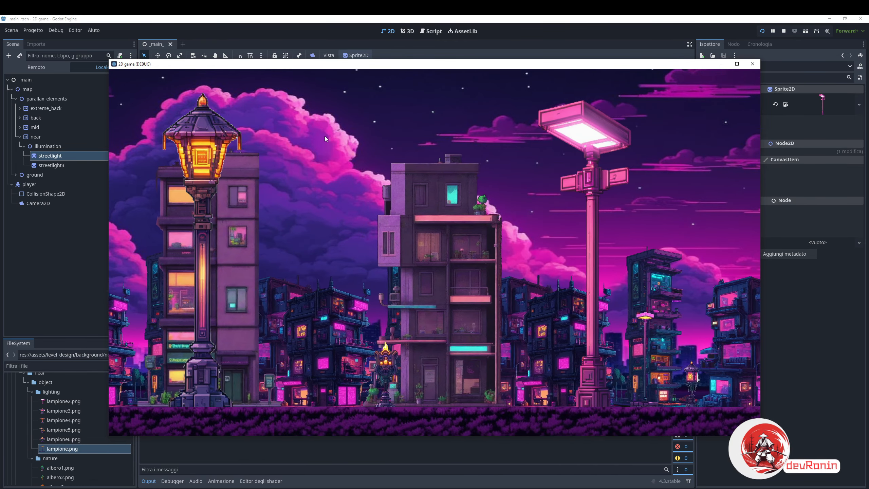
{"action": "key", "text": "Right"}
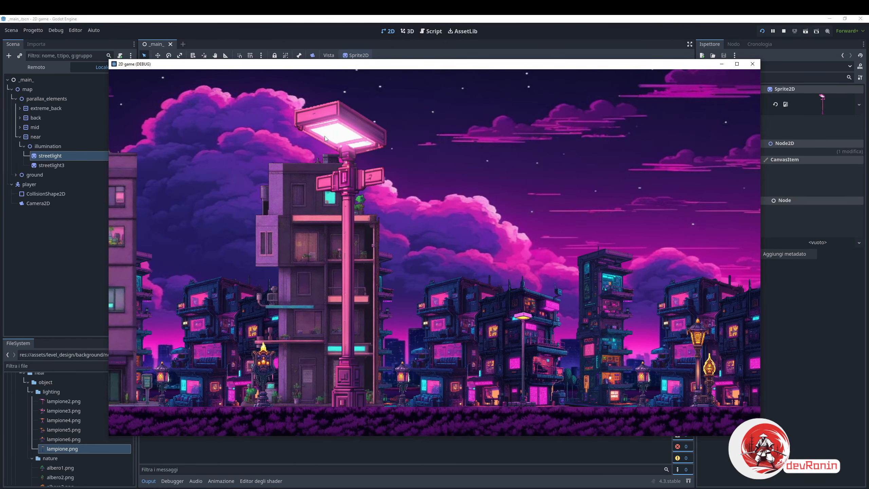
{"action": "key", "text": "Right"}
{"action": "left_click", "coordinate": [752, 64]}
Set the near layer's horizontal repeat size to 2048 and its repeat times to 2
{"action": "left_click", "coordinate": [36, 126]}
{"action": "left_click", "coordinate": [712, 140]}
{"action": "left_click", "coordinate": [820, 149]}
{"action": "type", "text": "2048"}
{"action": "key", "text": "Return"}
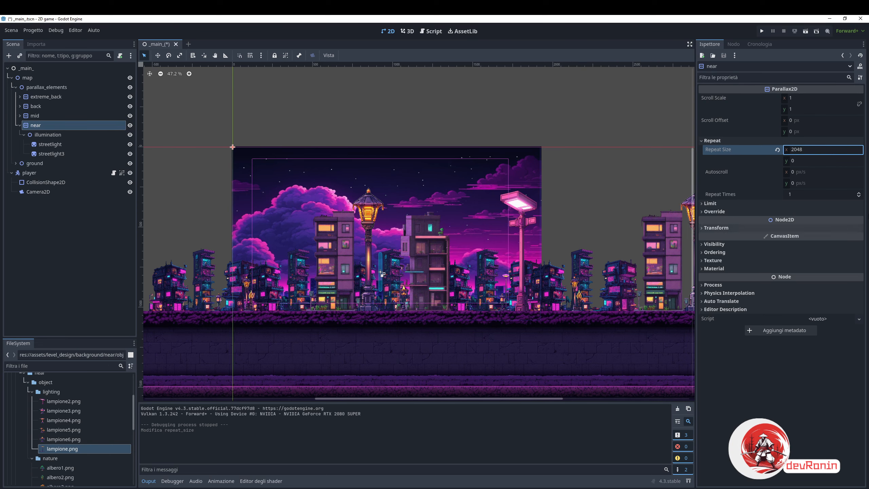
{"action": "left_click", "coordinate": [859, 193]}
{"action": "scroll", "coordinate": [465, 233], "scroll_direction": "down", "scroll_amount": 5}
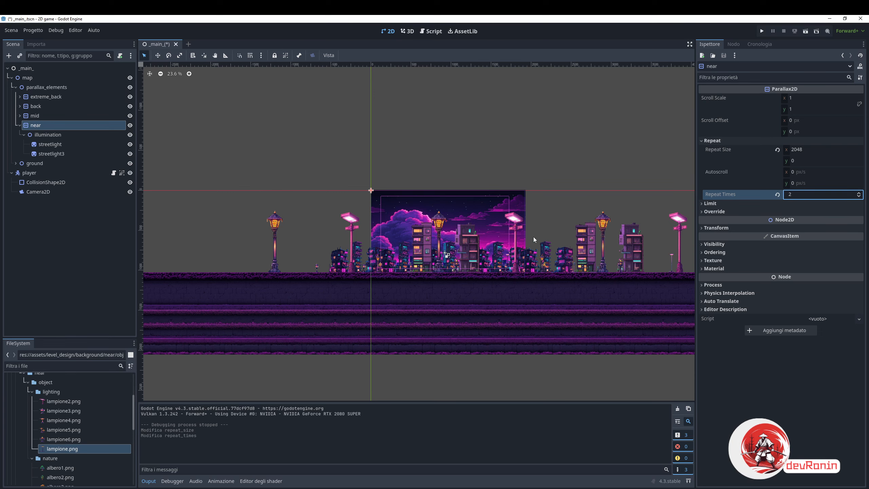
Run the game again and move forward to check how the near layer's streetlights repeat
{"action": "key", "text": "F5"}
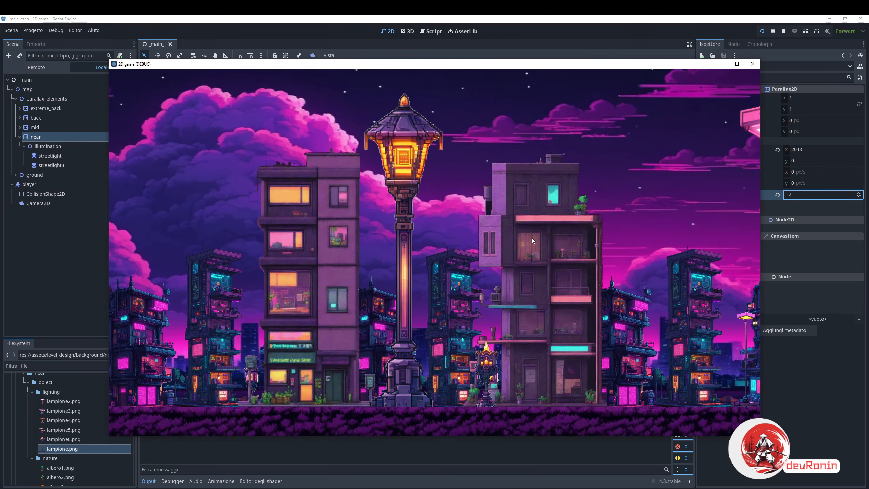
{"action": "key", "text": "Right"}
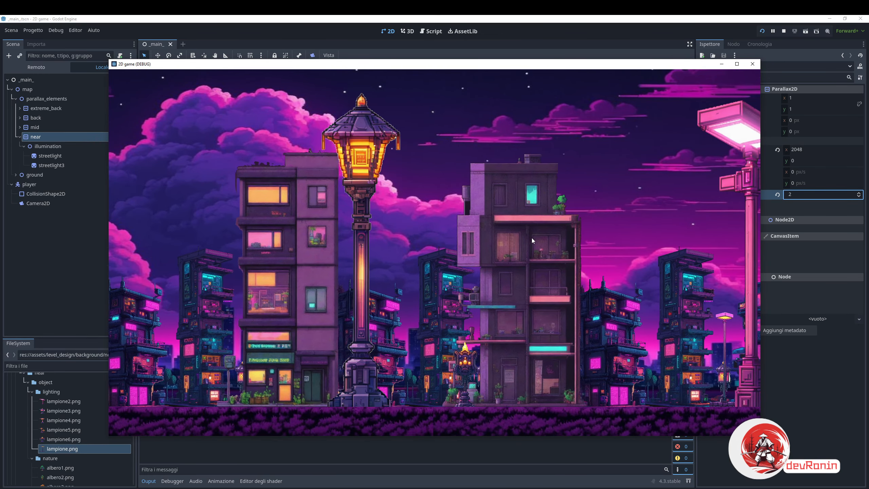
{"action": "key", "text": "Right"}
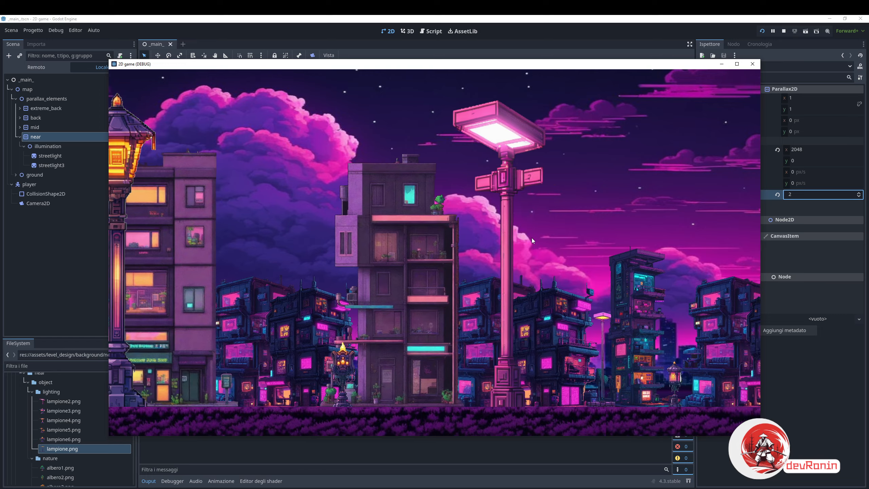
Keep moving forward through the running game and examine how the near streetlights pass in front of the mid and back buildings
{"action": "key", "text": "Right"}
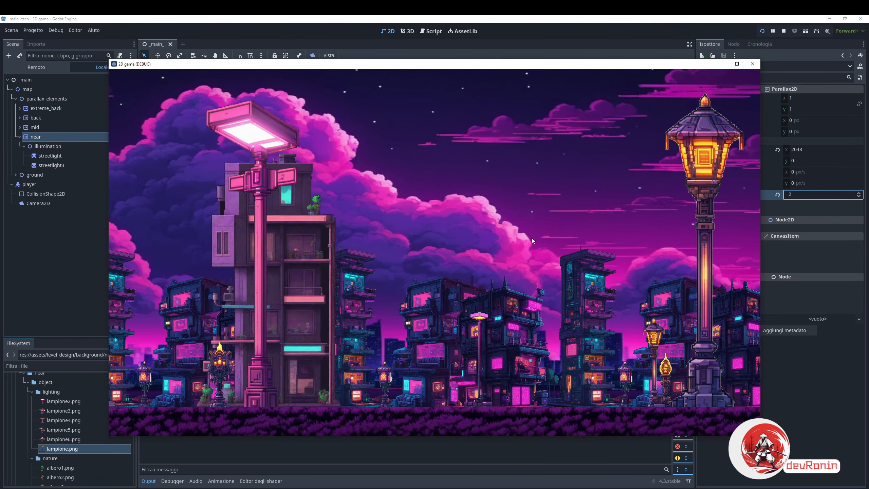
{"action": "key", "text": "Right"}
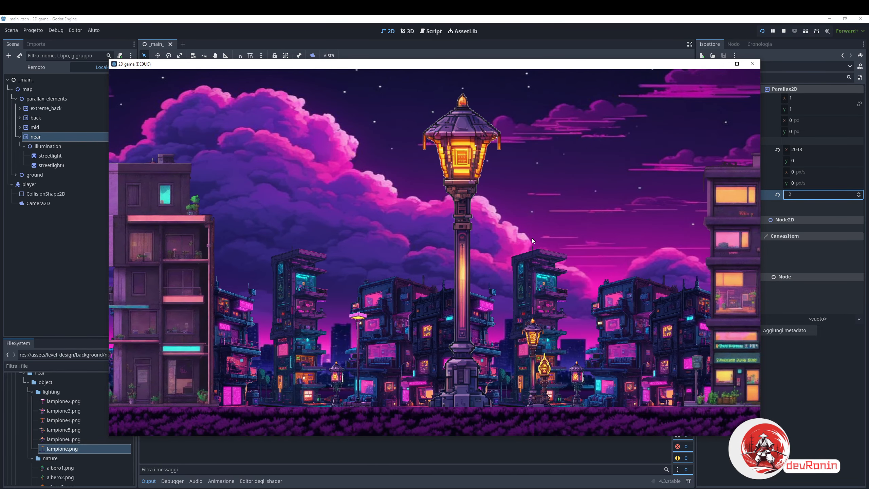
{"action": "key", "text": "Right"}
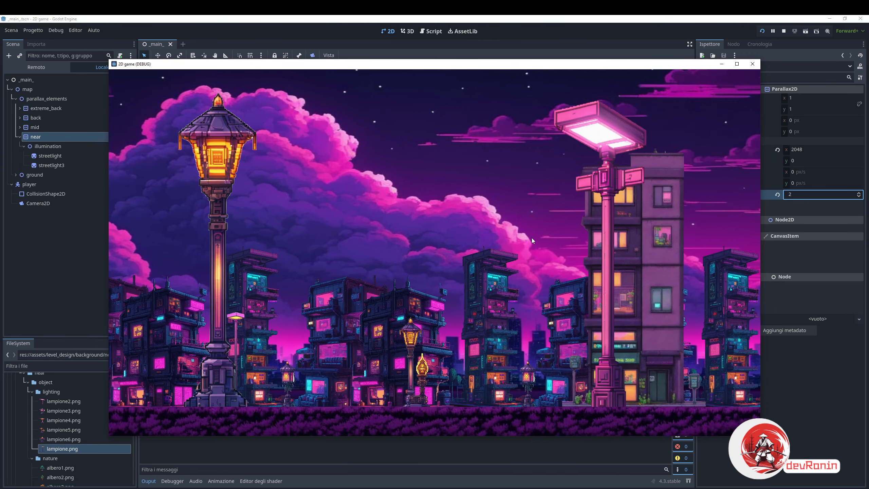
{"action": "key", "text": "Right"}
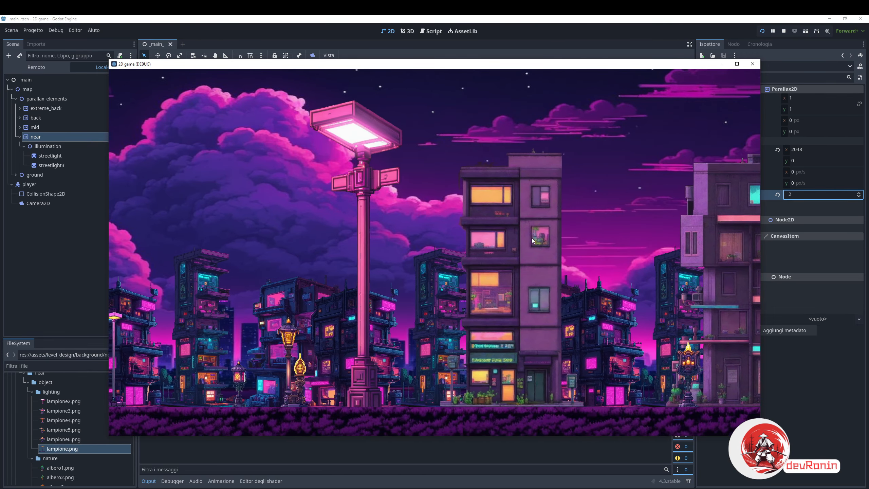
{"action": "key", "text": "Right"}
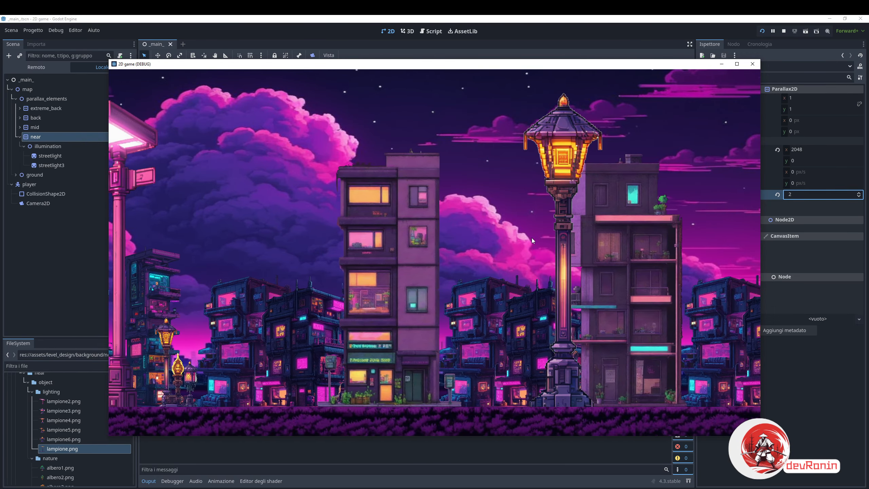
{"action": "key", "text": "Right"}
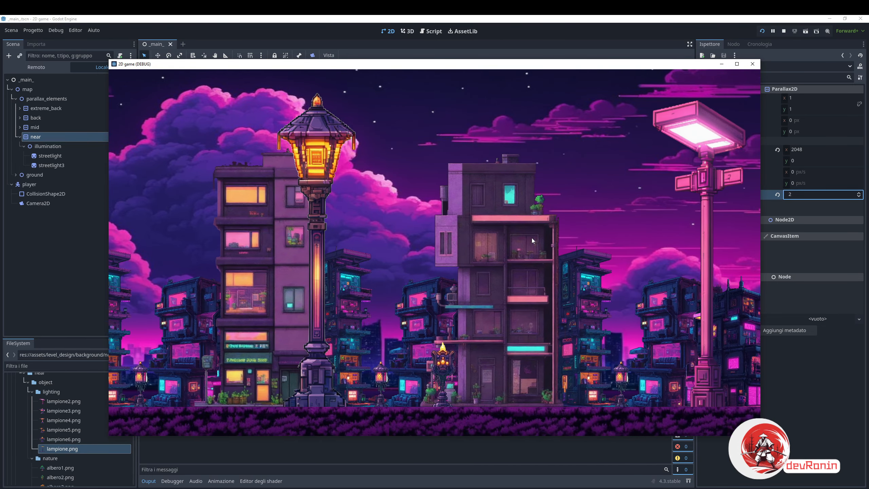
{"action": "key", "text": "Right"}
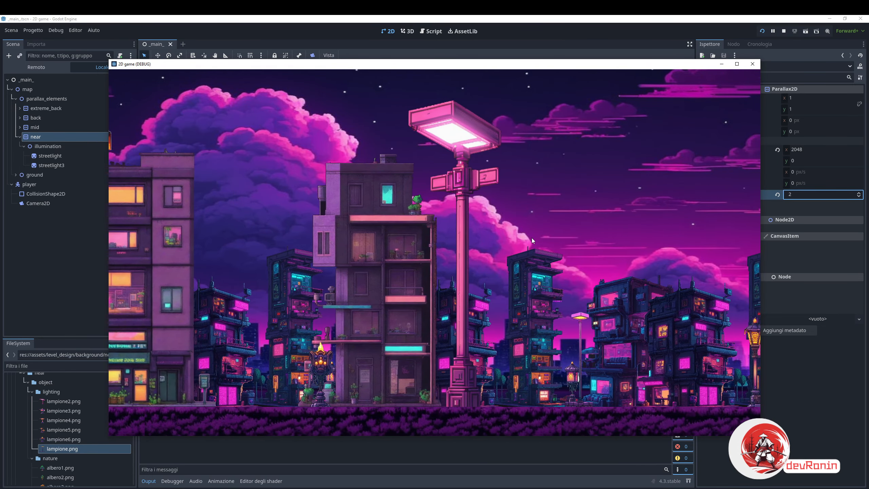
{"action": "key", "text": "Right"}
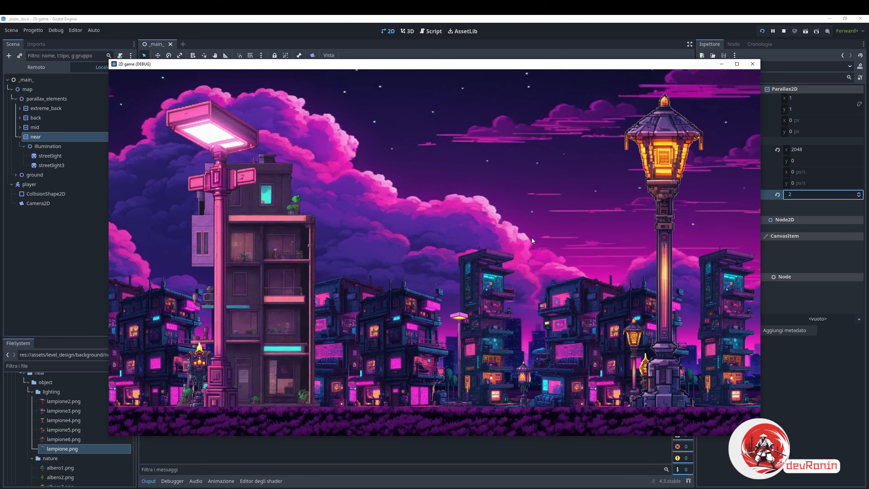
{"action": "key", "text": "Right"}
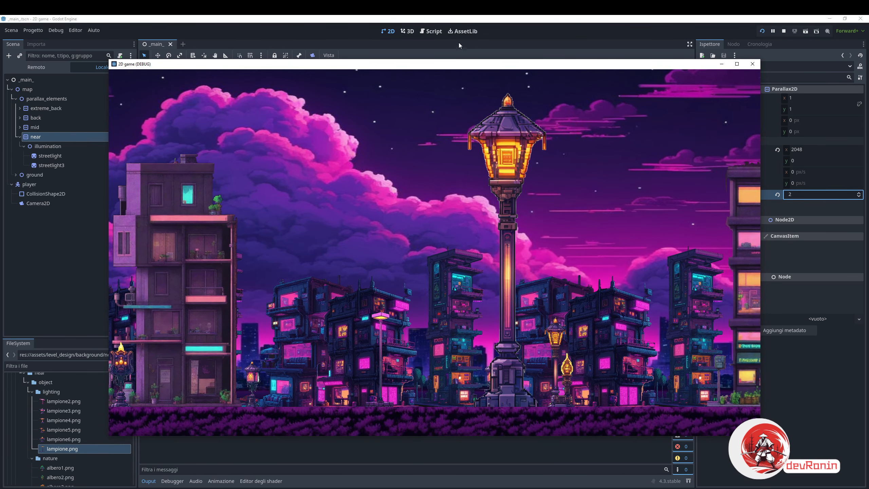
Maximize the game window, move forward and briefly back to check how the background fills the larger view, and stop the game
{"action": "left_click_drag", "start_coordinate": [458, 65], "coordinate": [458, 16]}
{"action": "key", "text": "Right"}
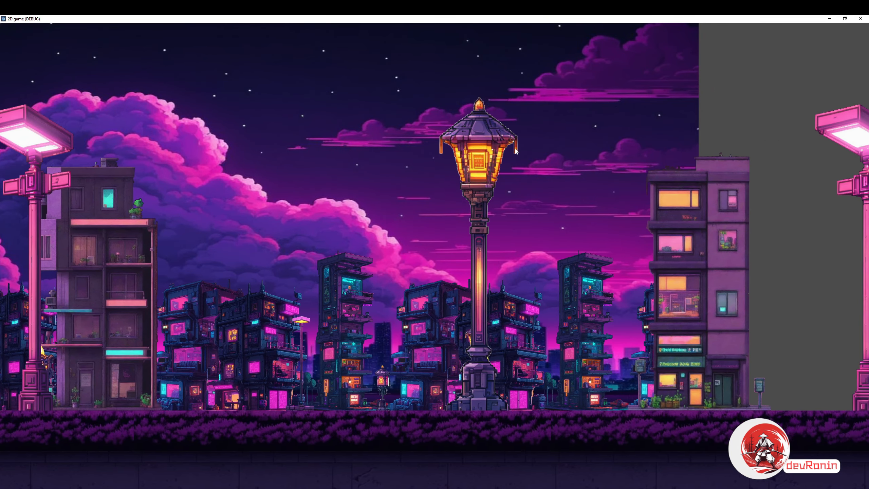
{"action": "key", "text": "Right"}
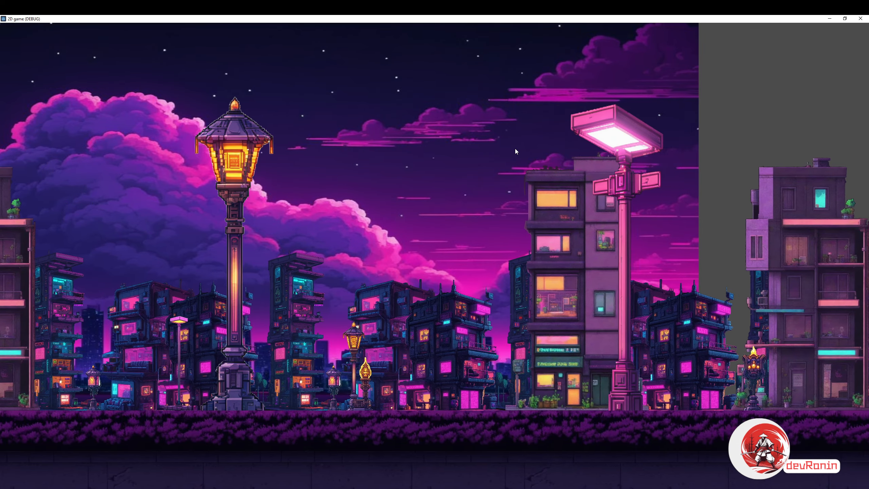
{"action": "key", "text": "Right"}
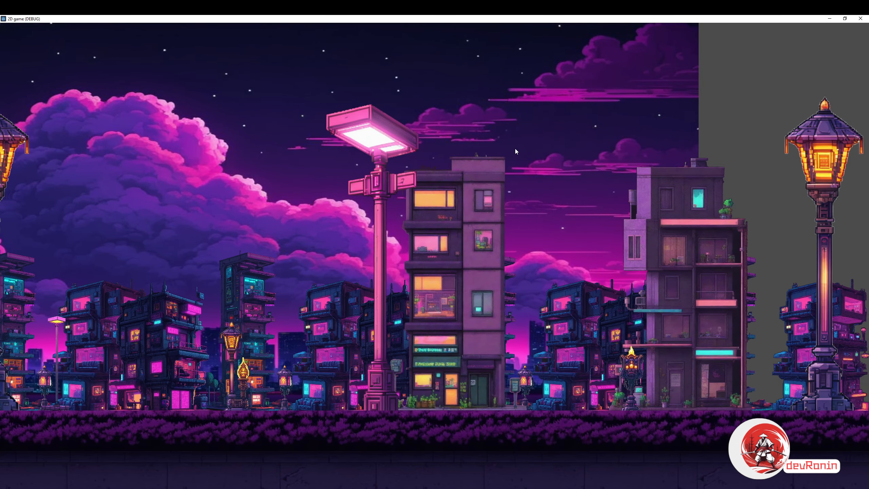
{"action": "key", "text": "Right"}
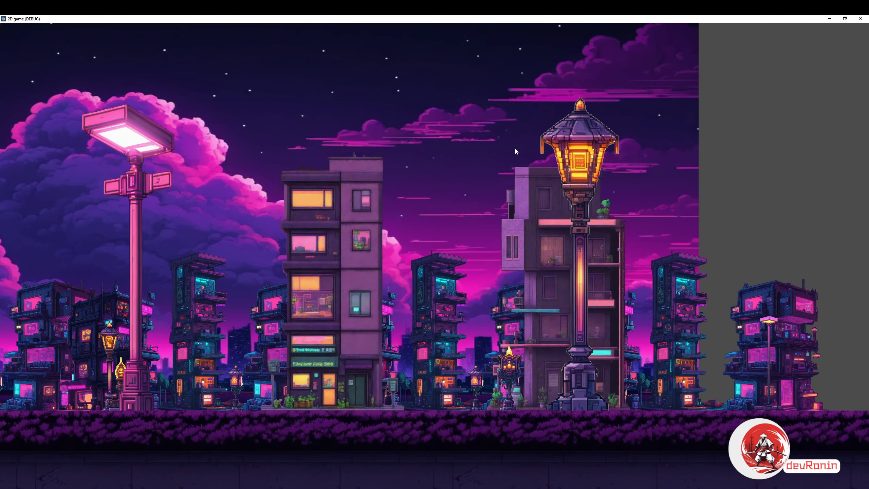
{"action": "key", "text": "Left"}
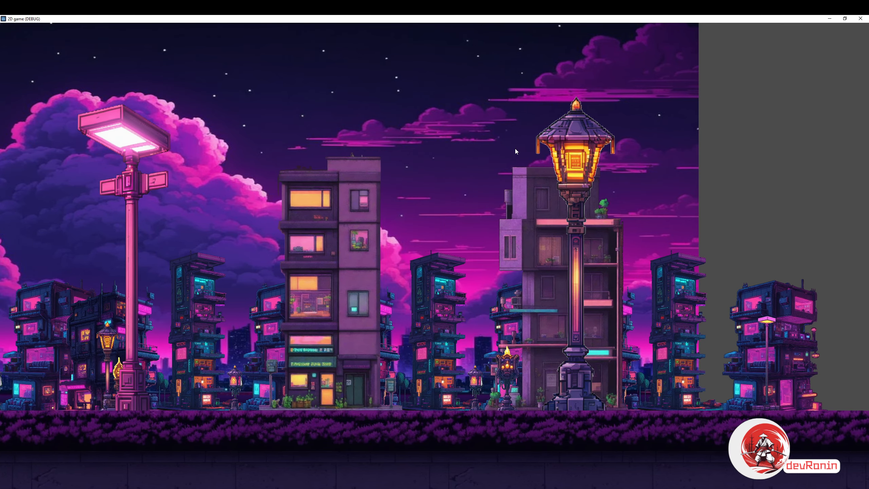
{"action": "key", "text": "Right"}
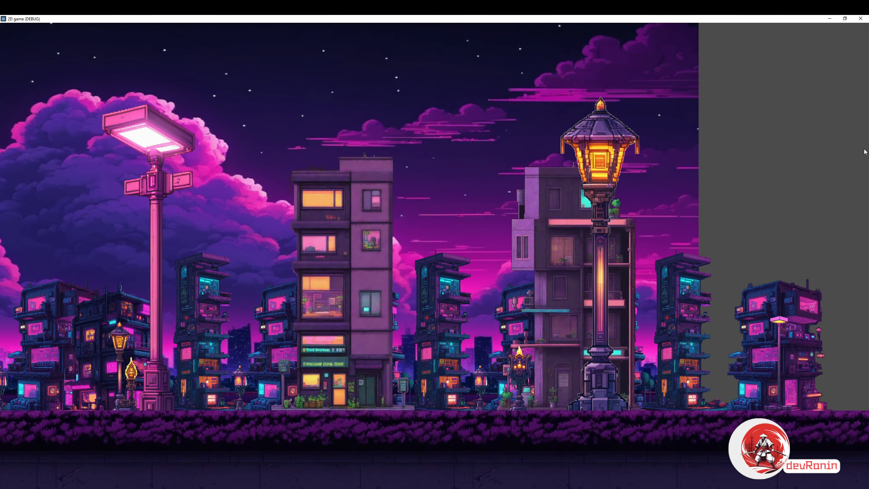
{"action": "key", "text": "F8"}
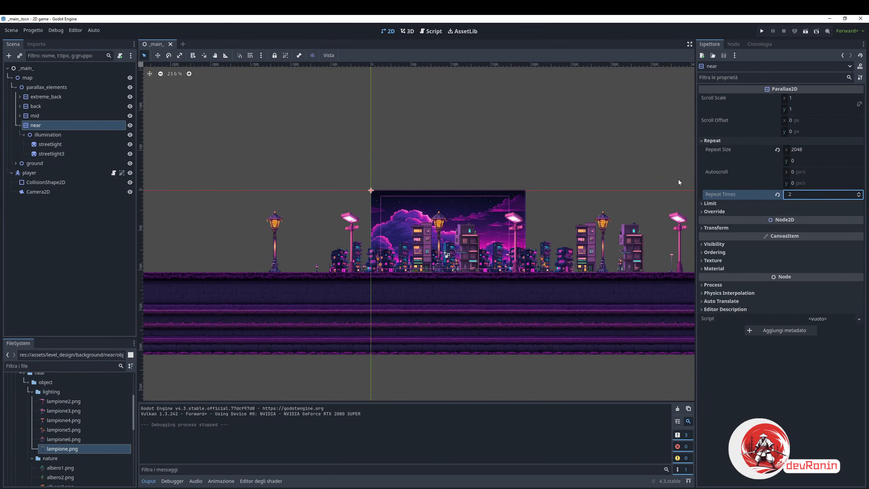
Set the stretch mode to viewport with the keep aspect in the project's window settings, and close the settings
{"action": "left_click", "coordinate": [40, 32]}
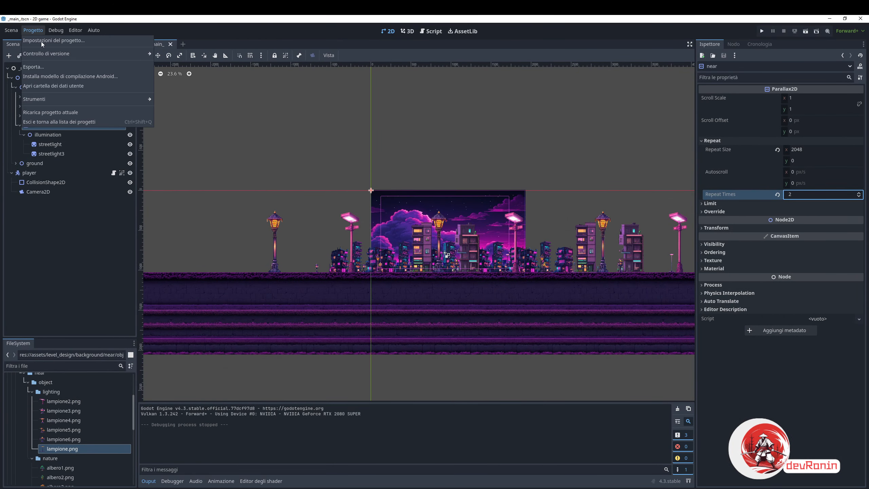
{"action": "left_click", "coordinate": [96, 56]}
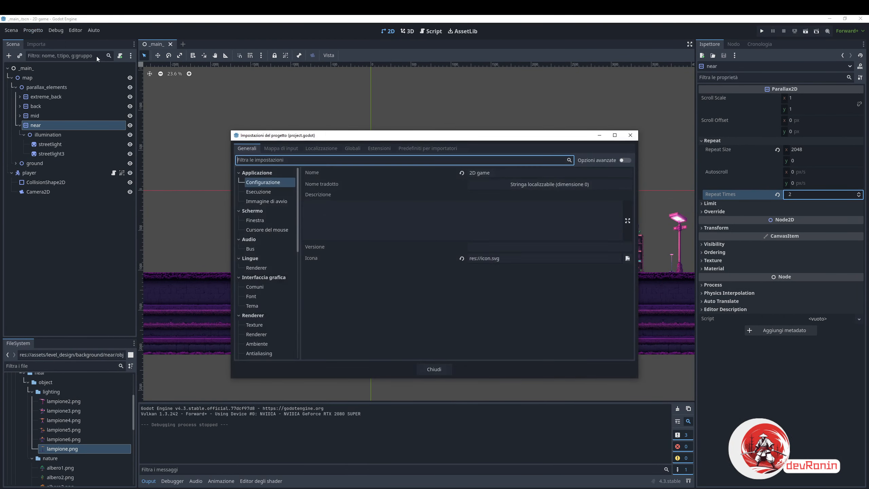
{"action": "left_click", "coordinate": [253, 221]}
{"action": "scroll", "coordinate": [480, 333], "scroll_direction": "down", "scroll_amount": 1}
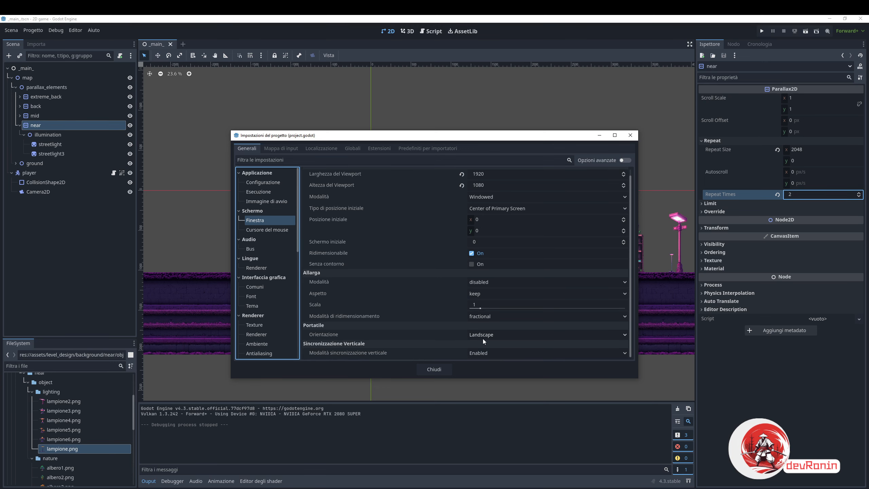
{"action": "left_click", "coordinate": [490, 281]}
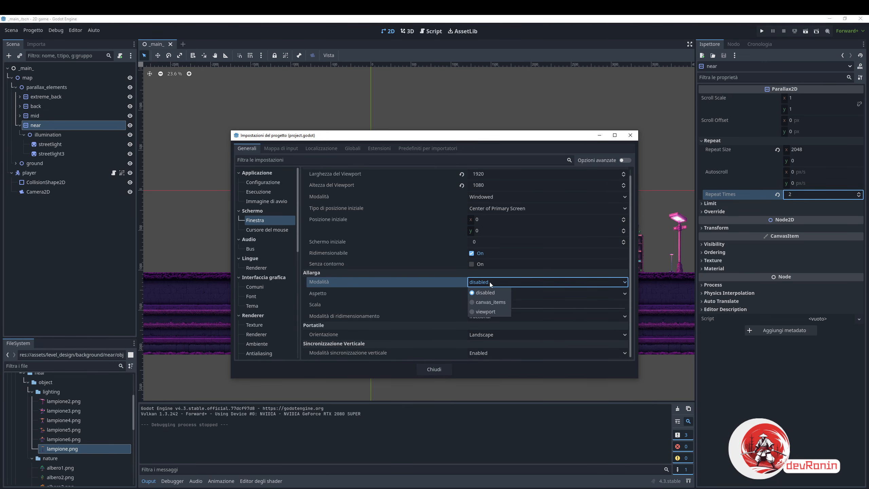
{"action": "left_click", "coordinate": [485, 311]}
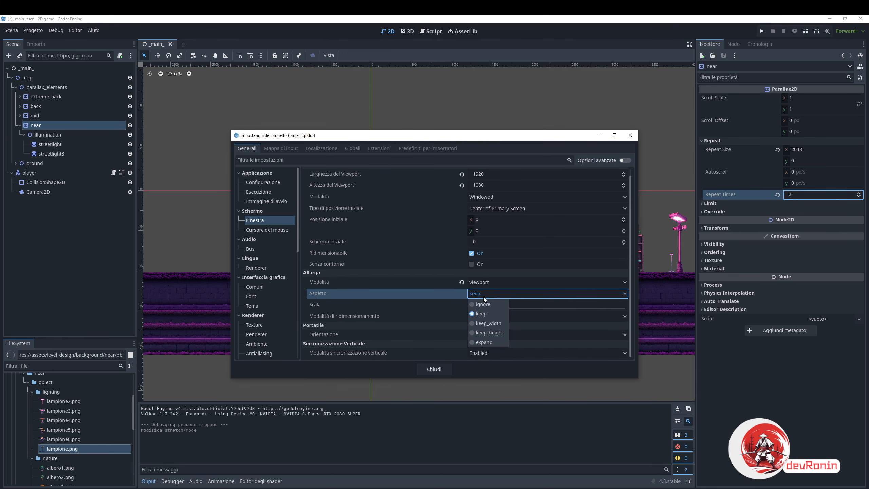
{"action": "left_click", "coordinate": [476, 316]}
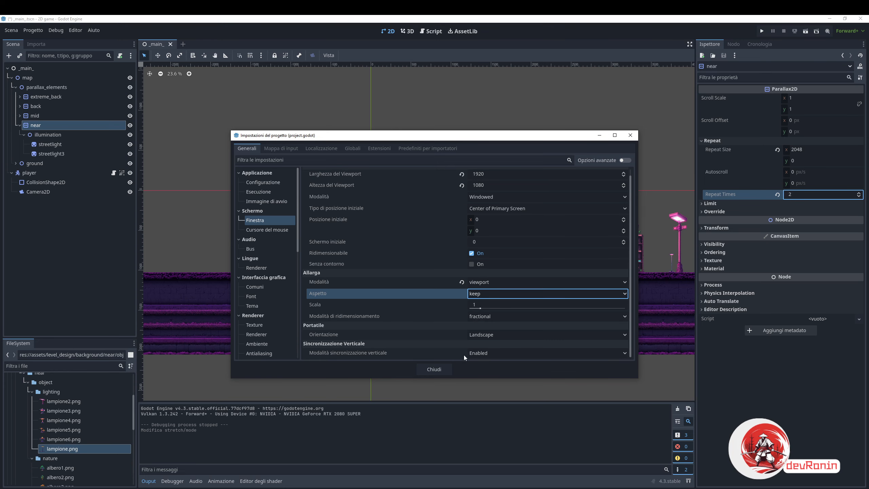
{"action": "left_click", "coordinate": [434, 369]}
Run the game, maximize its window to check the viewport stretching, and close the game
{"action": "key", "text": "F5"}
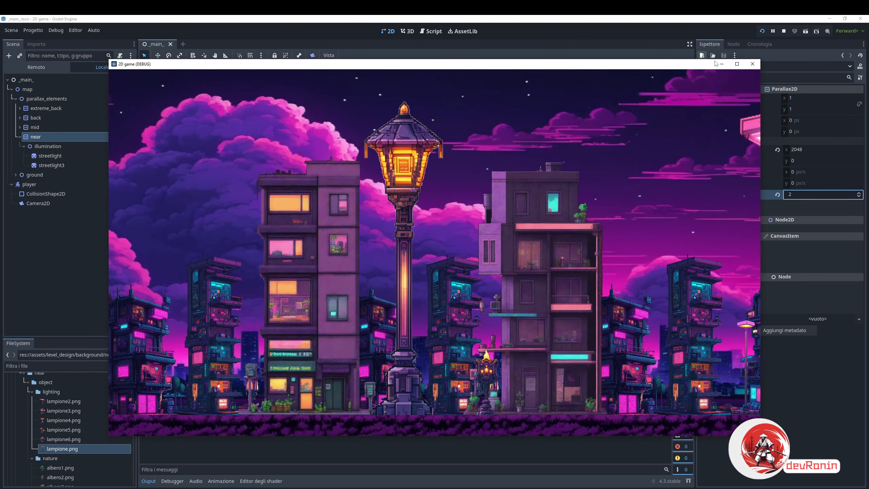
{"action": "left_click", "coordinate": [737, 64]}
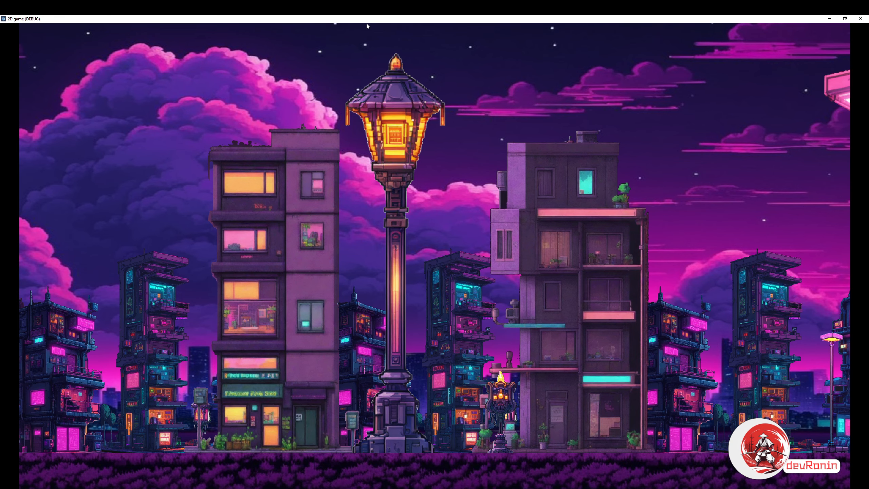
{"action": "left_click", "coordinate": [860, 19]}
Set the stretch aspect to expand in the project's window settings and close the settings
{"action": "left_click", "coordinate": [33, 30]}
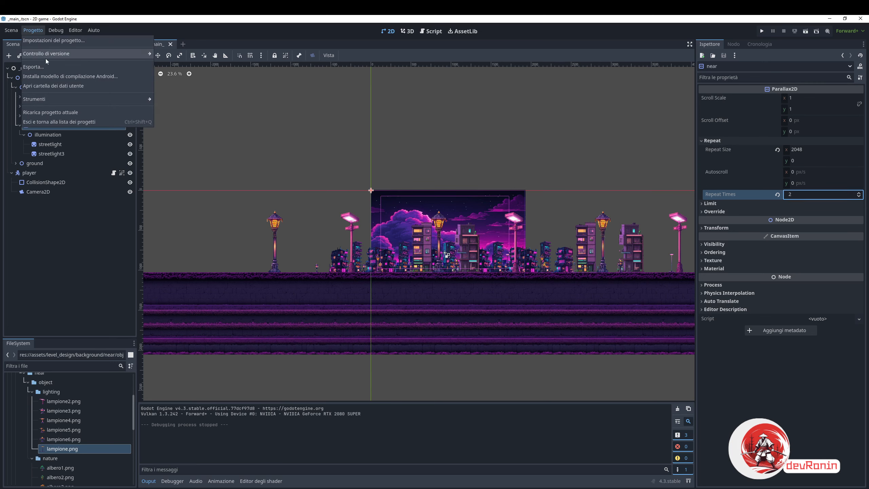
{"action": "left_click", "coordinate": [48, 40]}
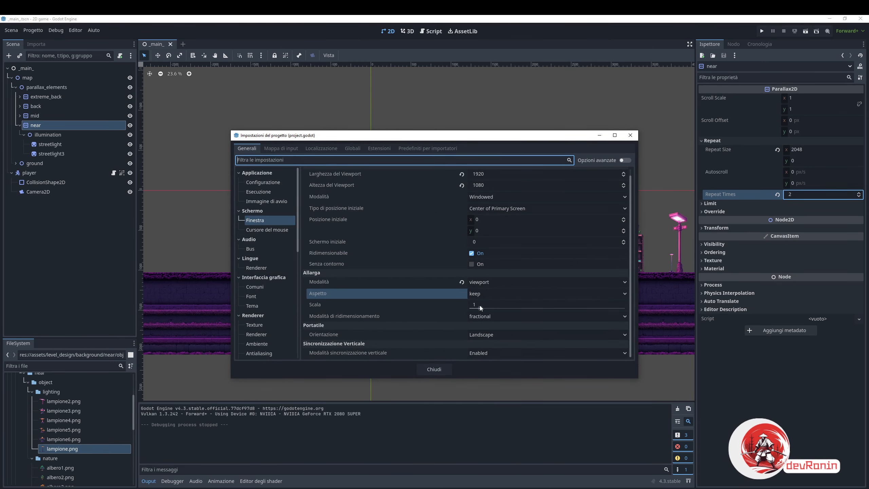
{"action": "left_click", "coordinate": [478, 294]}
{"action": "left_click", "coordinate": [484, 342]}
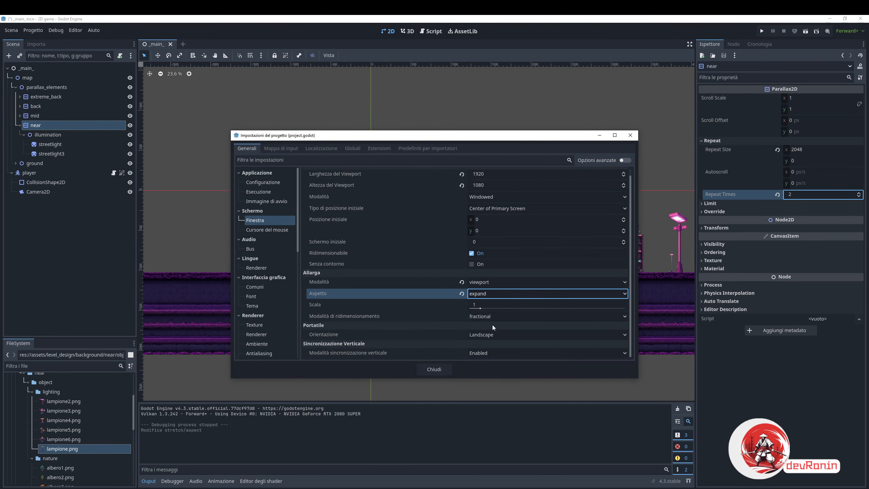
{"action": "left_click", "coordinate": [437, 370]}
Run the game maximized, move forward and back to check the expanded view, and stop the game
{"action": "key", "text": "F5"}
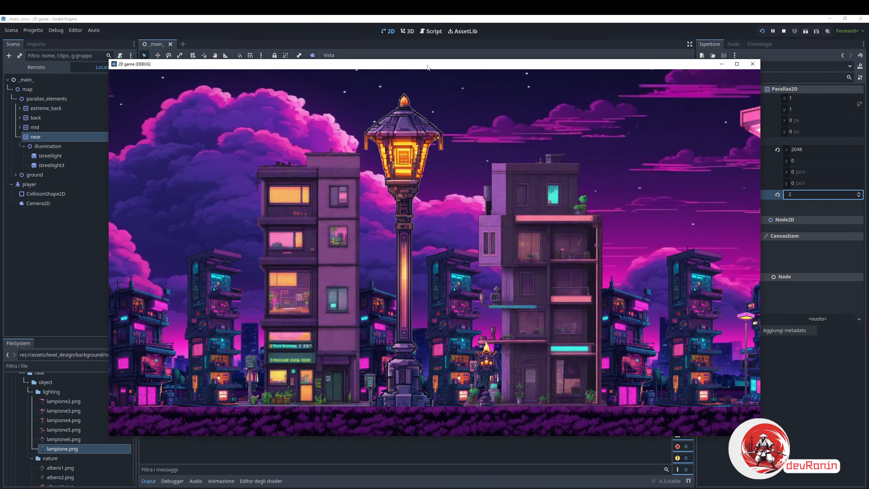
{"action": "double_click", "coordinate": [426, 64]}
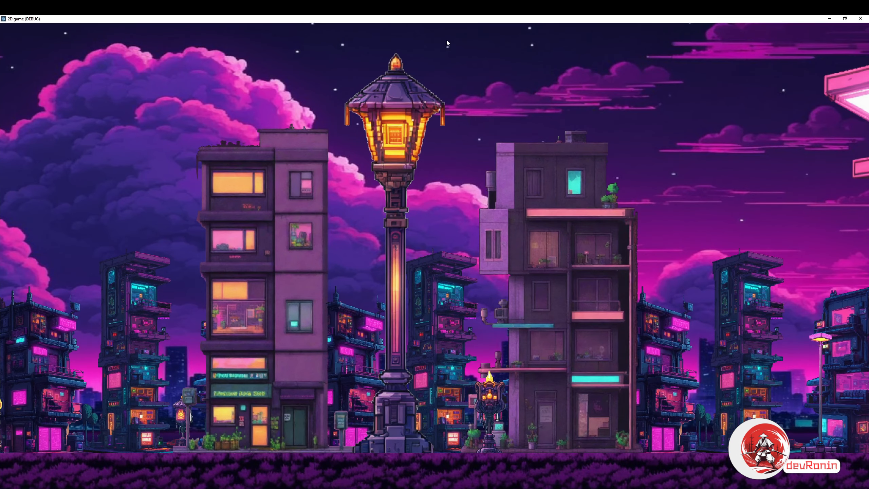
{"action": "key", "text": "Right"}
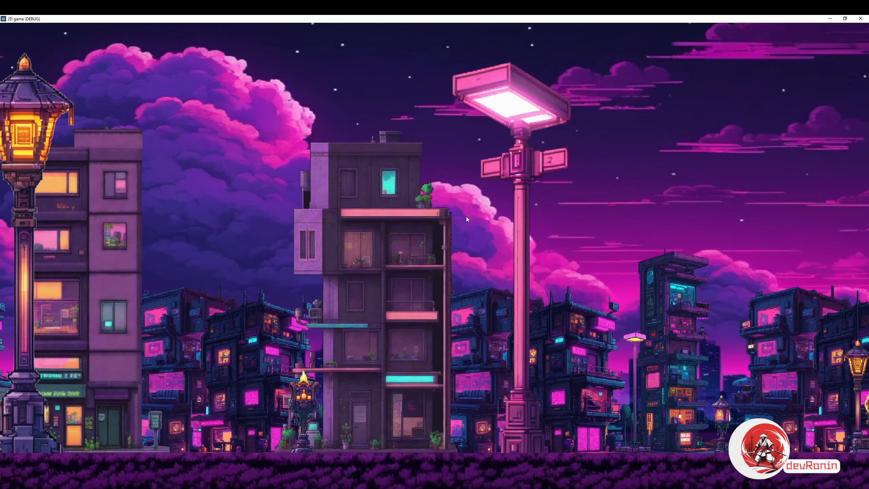
{"action": "key", "text": "Left"}
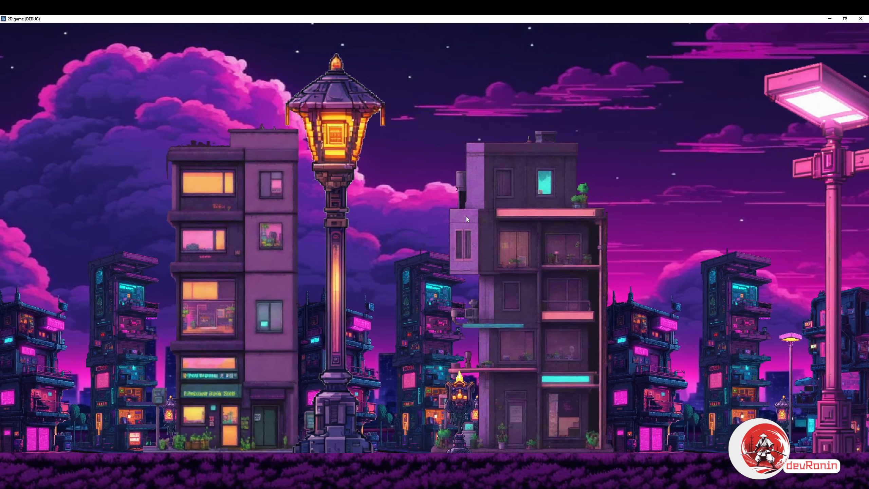
{"action": "key", "text": "F8"}
Set the scale of both streetlight sprites in the near layer's illumination group to 0.8
{"action": "left_click", "coordinate": [51, 134]}
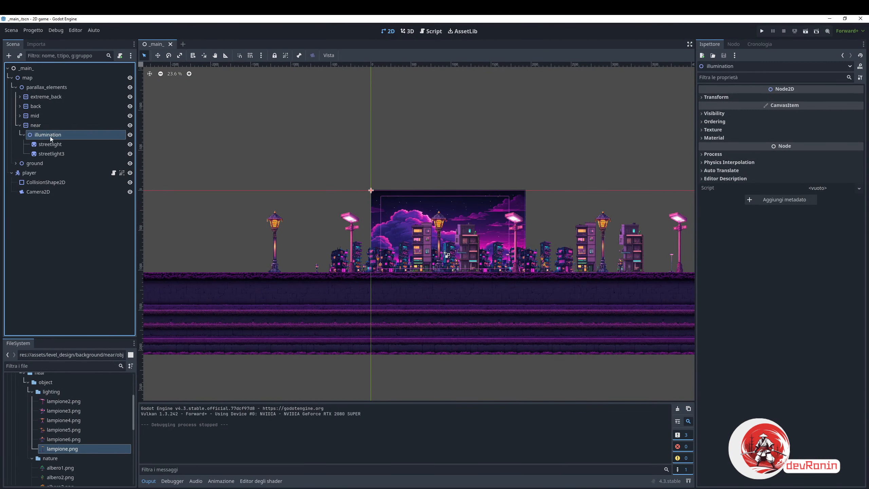
{"action": "key", "text": "f"}
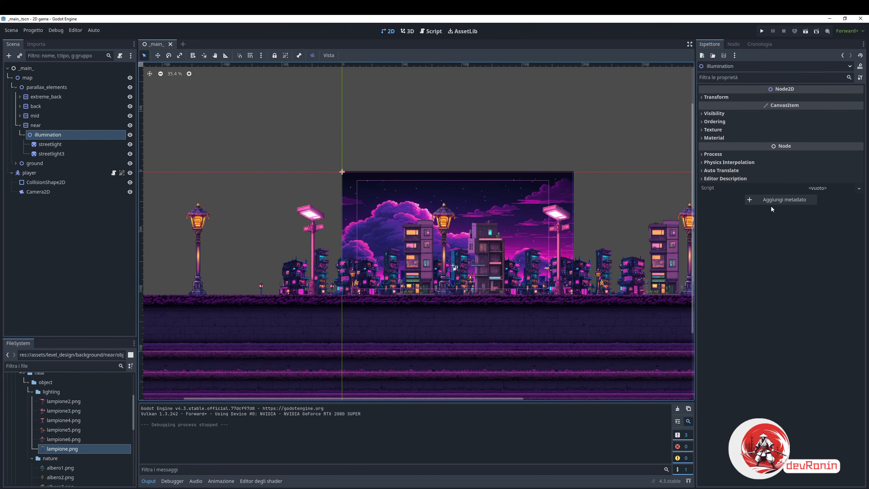
{"action": "left_click", "coordinate": [715, 97]}
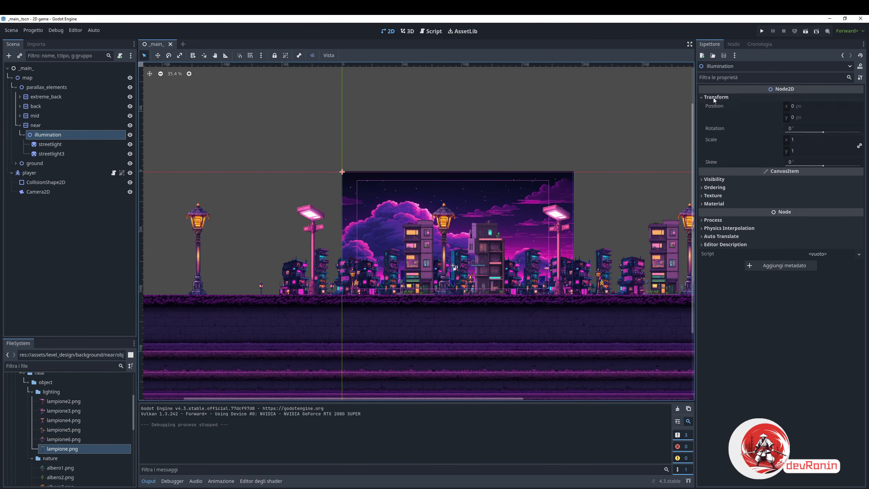
{"action": "left_click", "coordinate": [48, 144]}
{"action": "left_click", "coordinate": [49, 153], "text": "shift"}
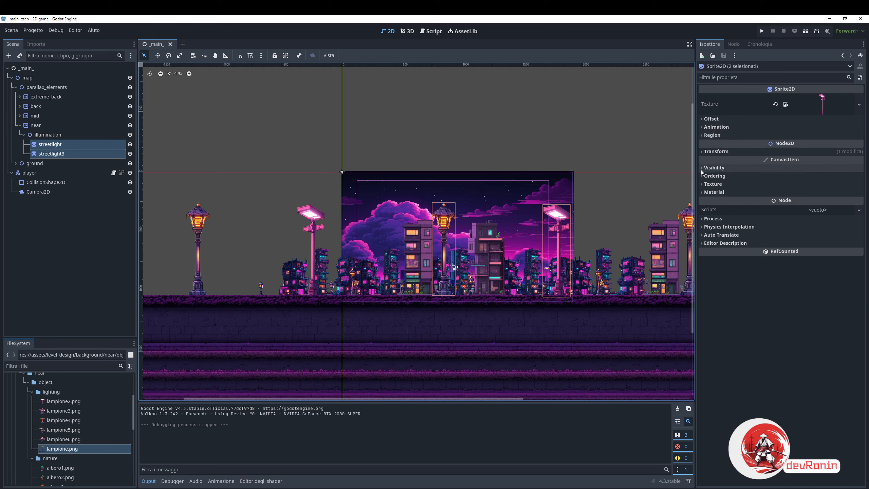
{"action": "left_click", "coordinate": [701, 151]}
{"action": "left_click", "coordinate": [802, 195]}
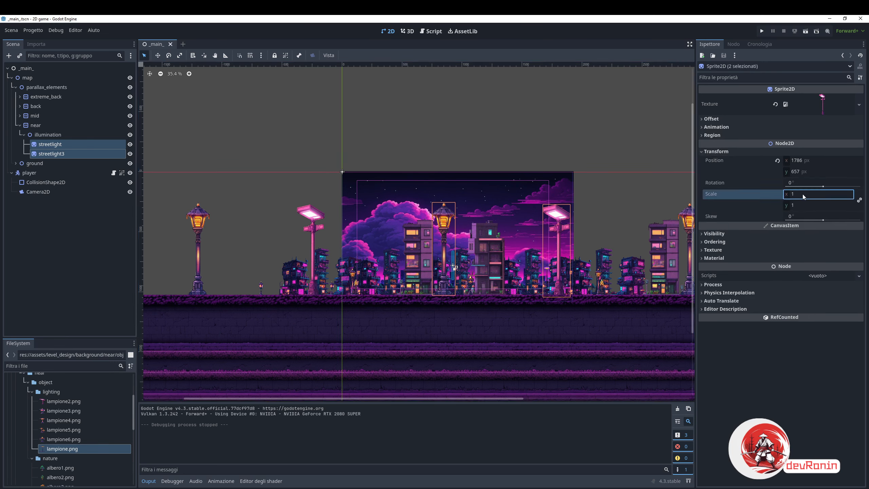
{"action": "type", "text": "0.8"}
{"action": "key", "text": "Return"}
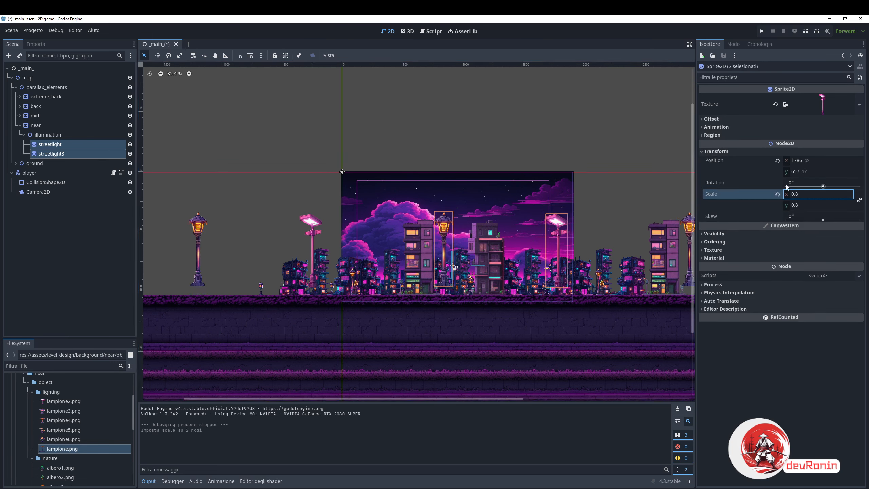
{"action": "scroll", "coordinate": [479, 235], "scroll_direction": "up", "scroll_amount": 5}
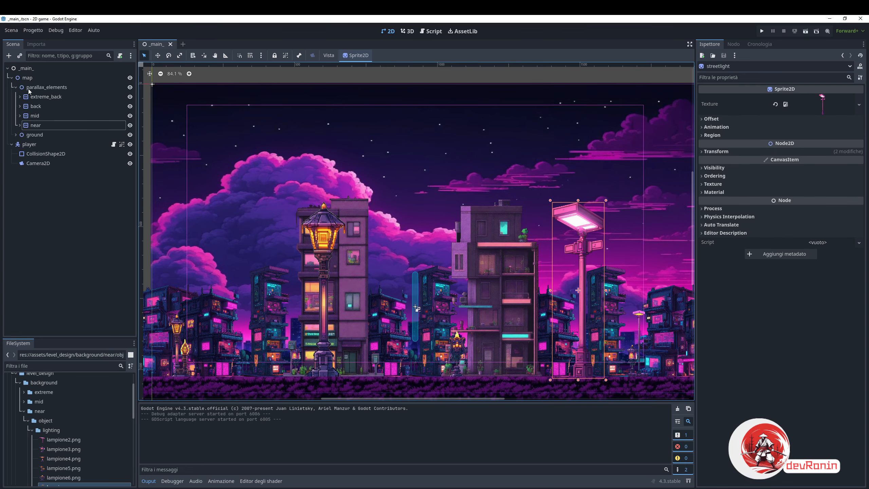
Add a Parallax2D node under parallax_elements and name it clouds_back
{"action": "left_click", "coordinate": [28, 88]}
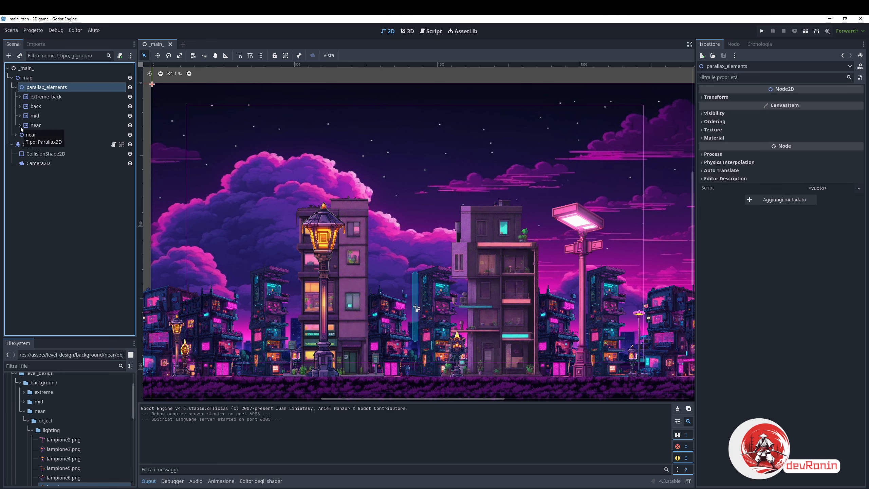
{"action": "key", "text": "ctrl+a"}
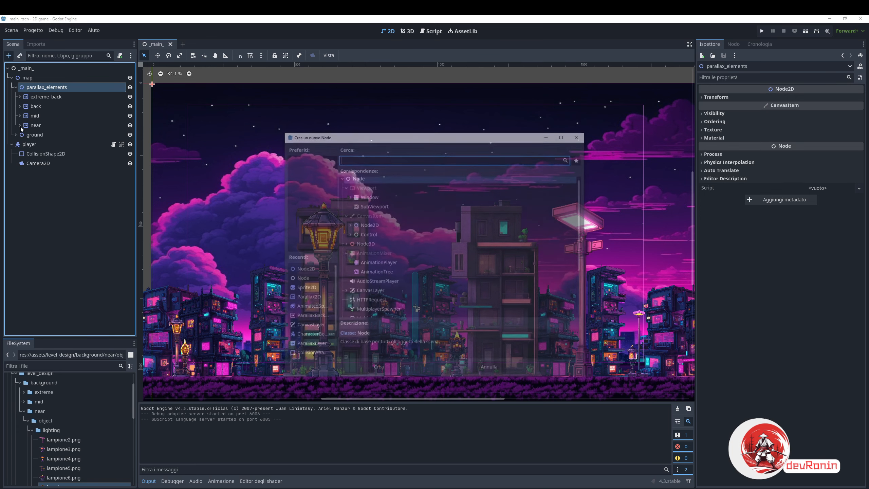
{"action": "type", "text": "paralla"}
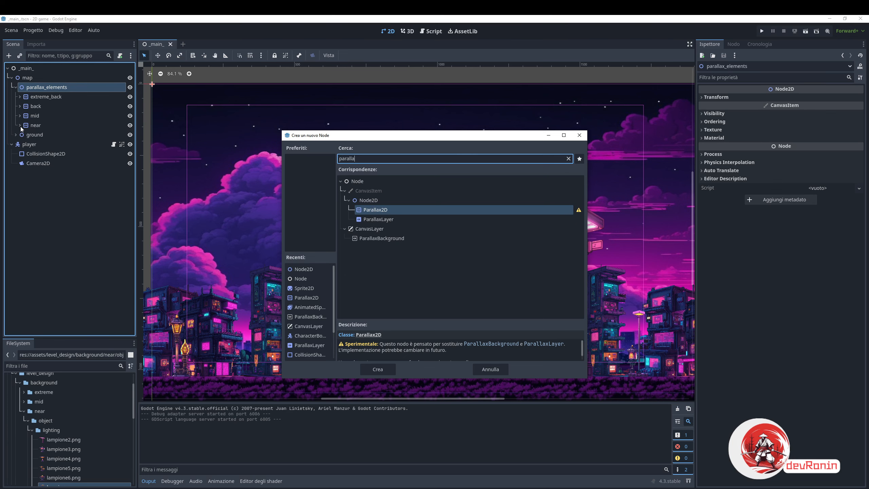
{"action": "key", "text": "Return"}
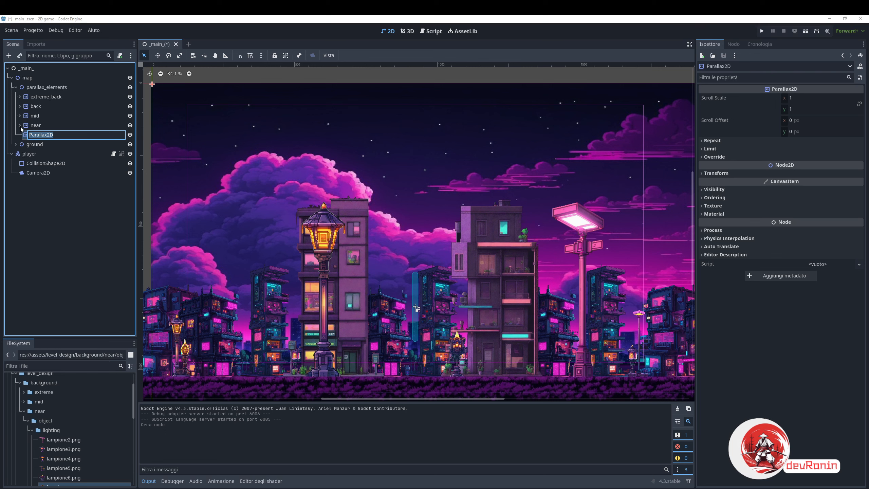
{"action": "type", "text": "clouds_back"}
{"action": "key", "text": "Return"}
Duplicate the clouds_back layer twice and rename the copies clouds_mid and clouds_near
{"action": "key", "text": "ctrl+d"}
{"action": "key", "text": "ctrl+d"}
{"action": "key", "text": "Up"}
{"action": "key", "text": "F2"}
{"action": "type", "text": "clouds_mid"}
{"action": "key", "text": "Return"}
{"action": "key", "text": "Down"}
{"action": "key", "text": "F2"}
{"action": "type", "text": "clouds_near"}
{"action": "key", "text": "Return"}
Rename the clouds_back layer to clouds_front, and duplicate it as objects_front
{"action": "left_click", "coordinate": [48, 134]}
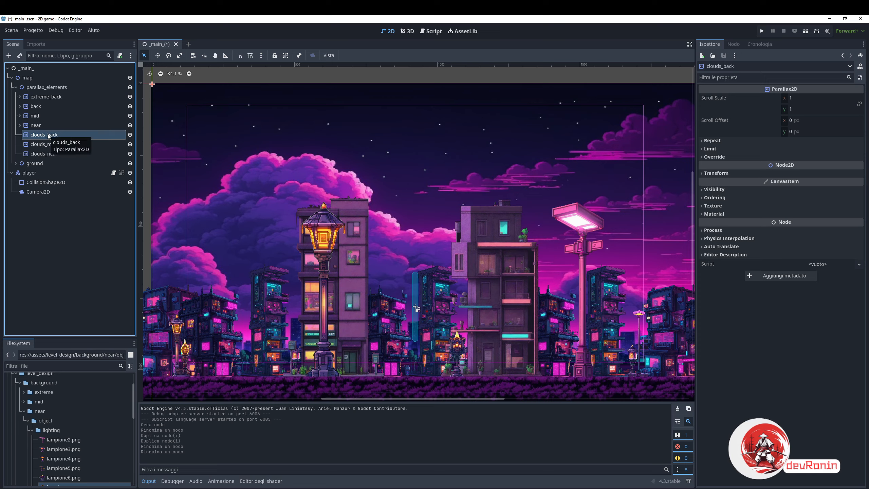
{"action": "key", "text": "F2"}
{"action": "type", "text": "clouds_front"}
{"action": "key", "text": "Return"}
{"action": "key", "text": "ctrl+d"}
{"action": "key", "text": "F2"}
{"action": "type", "text": "objects_front"}
{"action": "key", "text": "Return"}
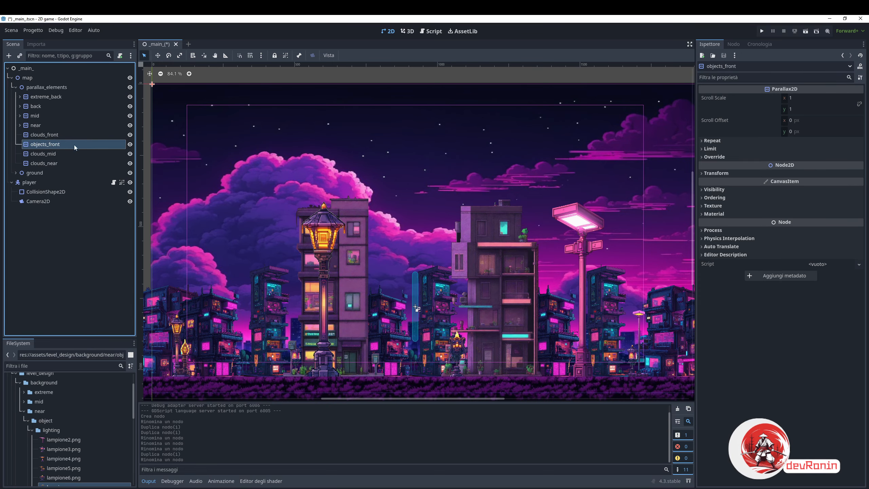
Add a Sprite2D child to each new parallax layer, and reorder clouds_mid before mid and clouds_near before near
{"action": "key", "text": "ctrl+a"}
{"action": "key", "text": "Return"}
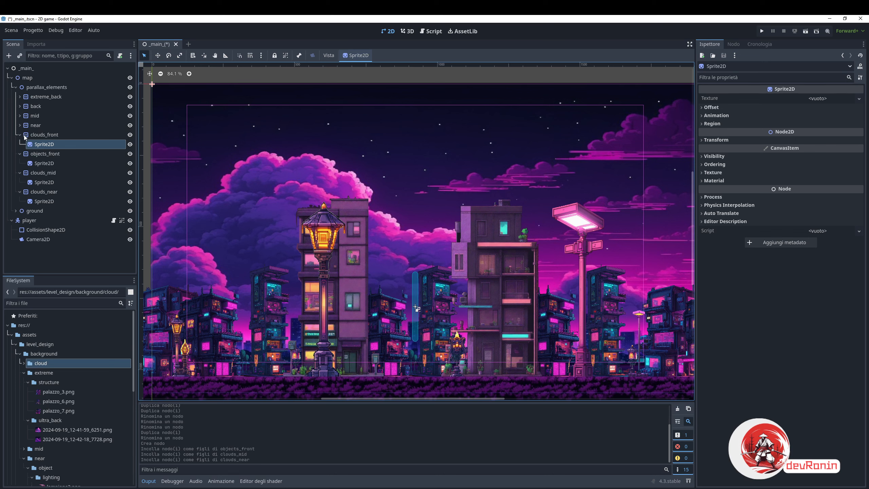
{"action": "left_click", "coordinate": [20, 172]}
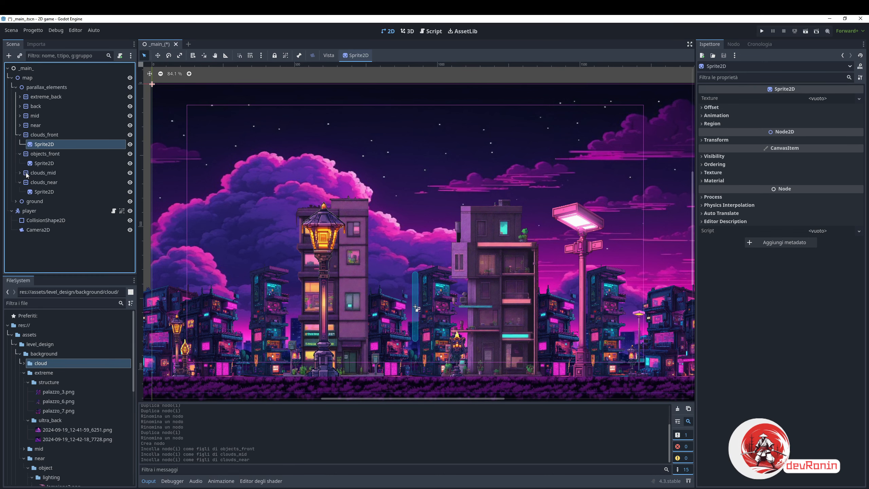
{"action": "left_click_drag", "start_coordinate": [27, 175], "coordinate": [29, 121]}
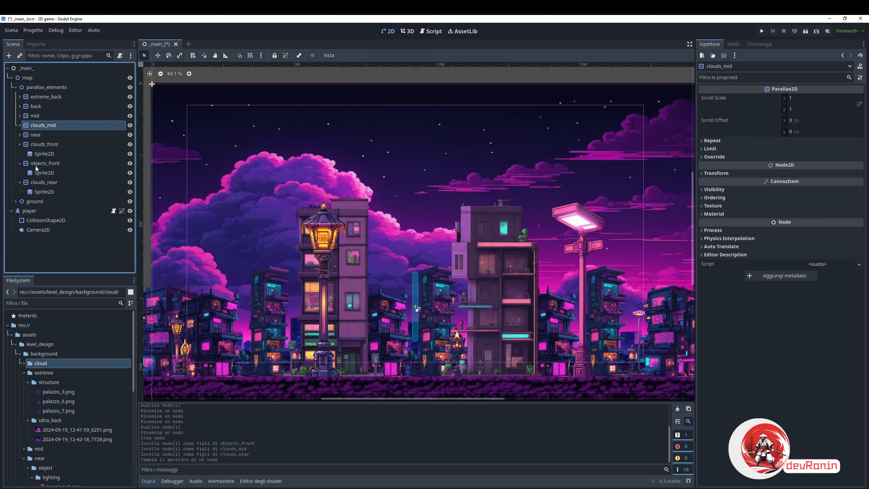
{"action": "left_click", "coordinate": [20, 163]}
{"action": "left_click", "coordinate": [19, 144]}
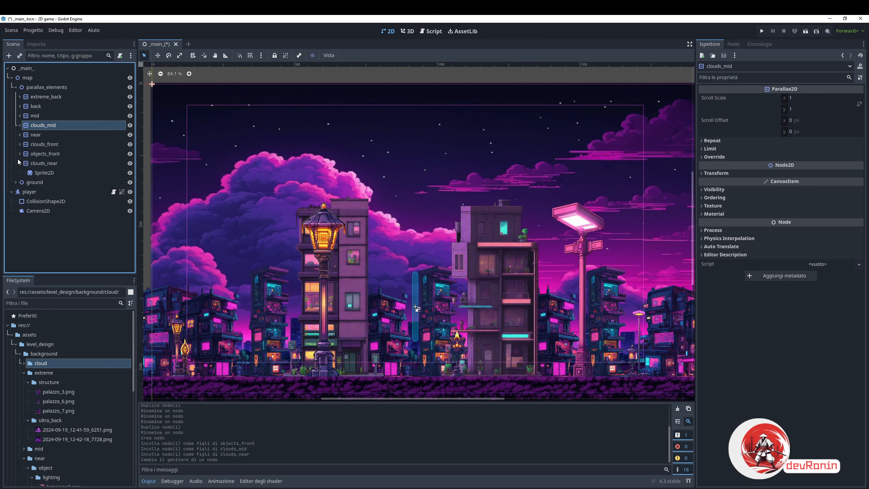
{"action": "left_click", "coordinate": [19, 163]}
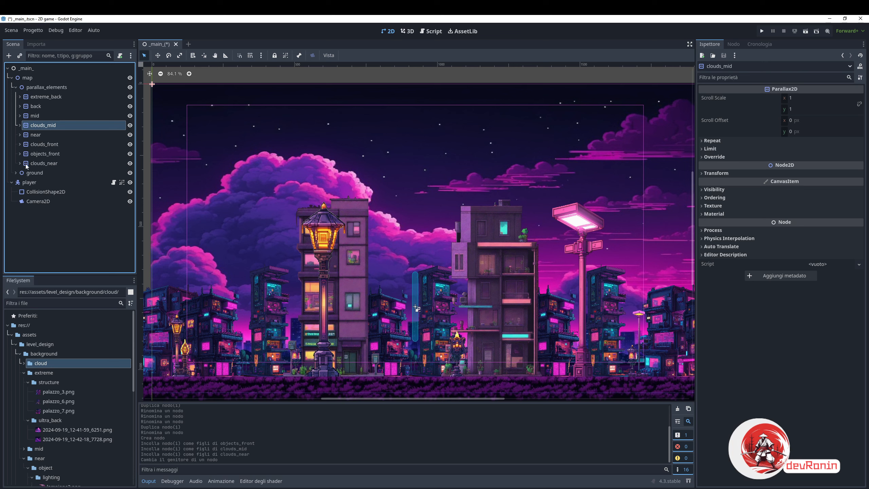
{"action": "left_click_drag", "start_coordinate": [27, 164], "coordinate": [27, 114]}
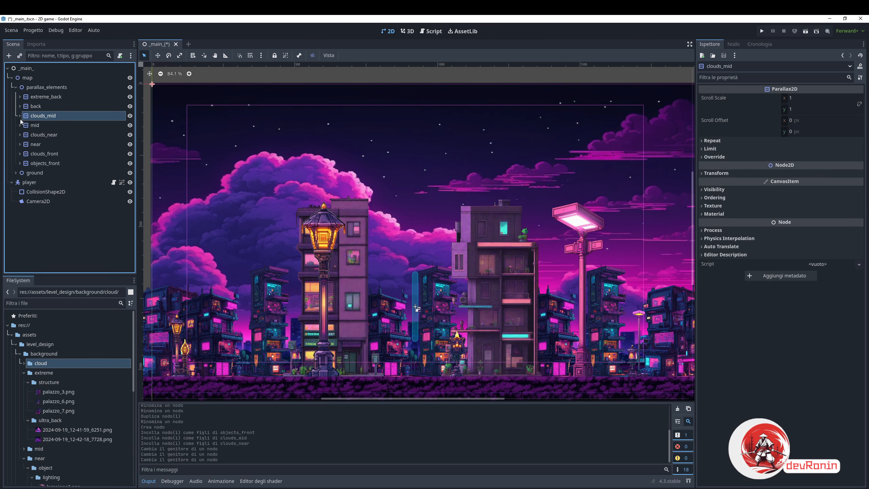
Assign cloud1.png from the cloud folder as the texture of the clouds_mid layer's sprite
{"action": "left_click", "coordinate": [19, 116]}
{"action": "left_click", "coordinate": [37, 125]}
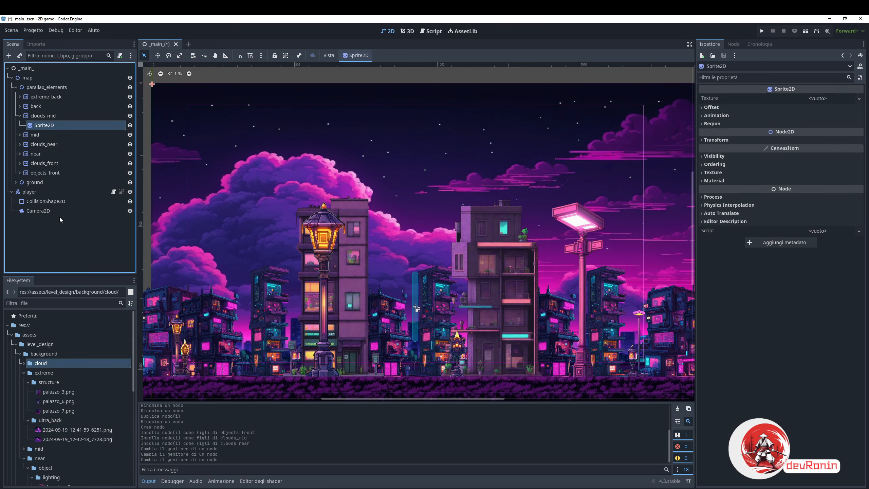
{"action": "double_click", "coordinate": [31, 364]}
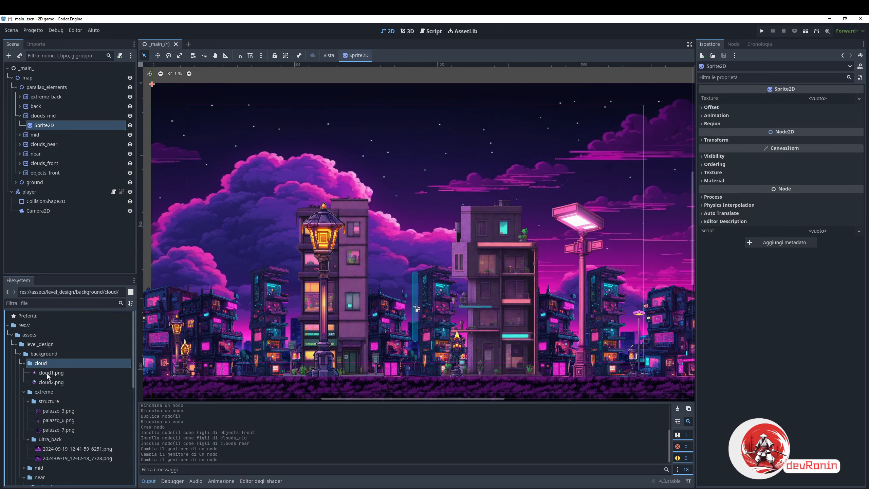
{"action": "left_click_drag", "start_coordinate": [46, 376], "coordinate": [817, 100]}
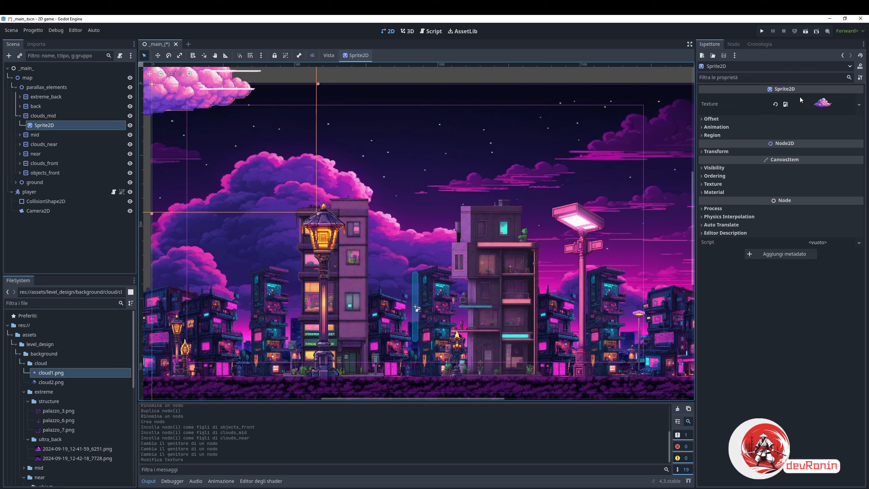
Assign cloud2.png as the texture of the clouds_near layer's sprite, and move the clouds_mid sprite into the sky over the buildings
{"action": "left_click", "coordinate": [20, 134]}
{"action": "left_click", "coordinate": [19, 134]}
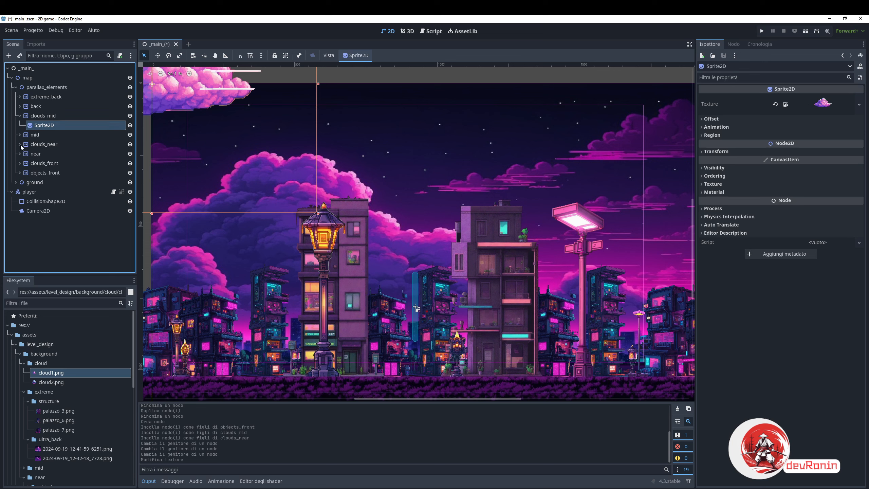
{"action": "left_click", "coordinate": [20, 144]}
{"action": "left_click", "coordinate": [24, 154]}
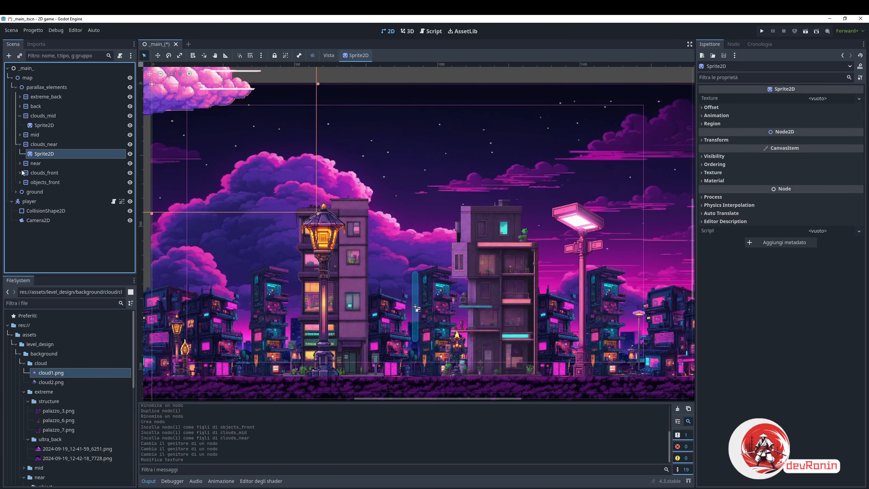
{"action": "left_click", "coordinate": [20, 173]}
{"action": "left_click", "coordinate": [40, 183]}
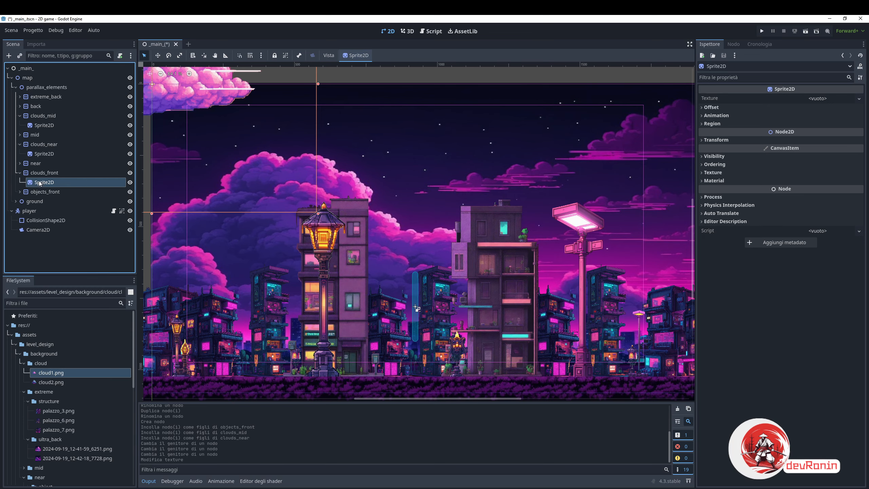
{"action": "left_click", "coordinate": [40, 155]}
{"action": "left_click_drag", "start_coordinate": [53, 383], "coordinate": [793, 105]}
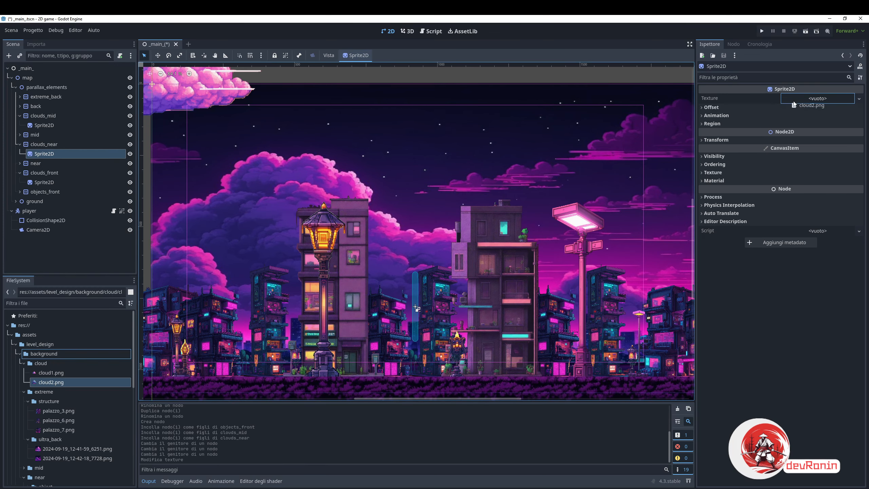
{"action": "left_click_drag", "start_coordinate": [53, 382], "coordinate": [119, 360]}
{"action": "left_click_drag", "start_coordinate": [252, 89], "coordinate": [415, 226]}
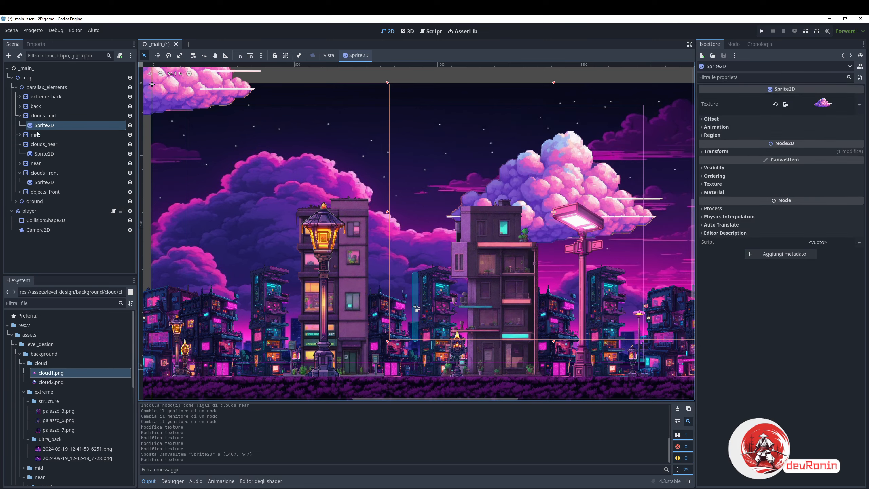
{"action": "left_click_drag", "start_coordinate": [411, 191], "coordinate": [260, 167]}
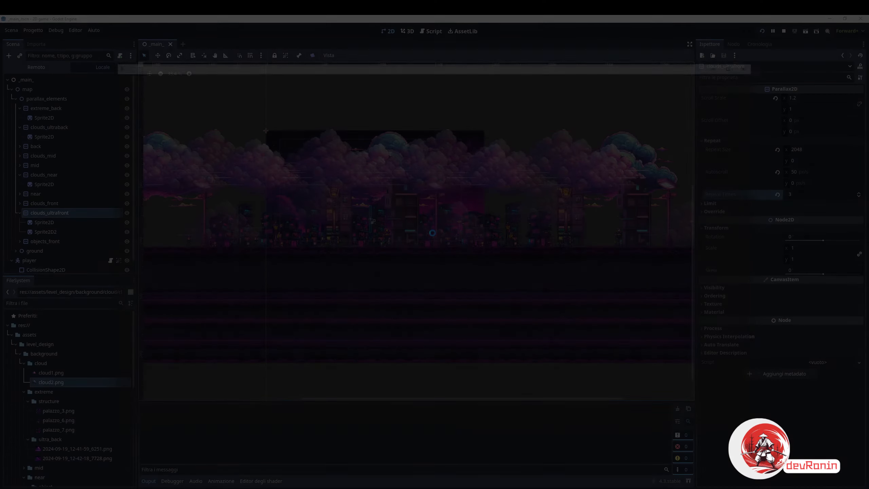
Move the player backward through the running game to check how the cloud layers scroll and repeat
{"action": "key", "text": "Left"}
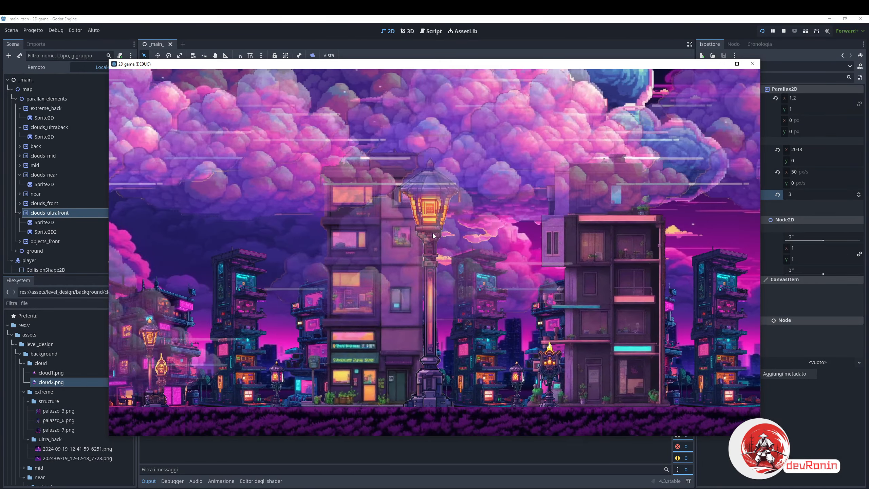
{"action": "key", "text": "Left"}
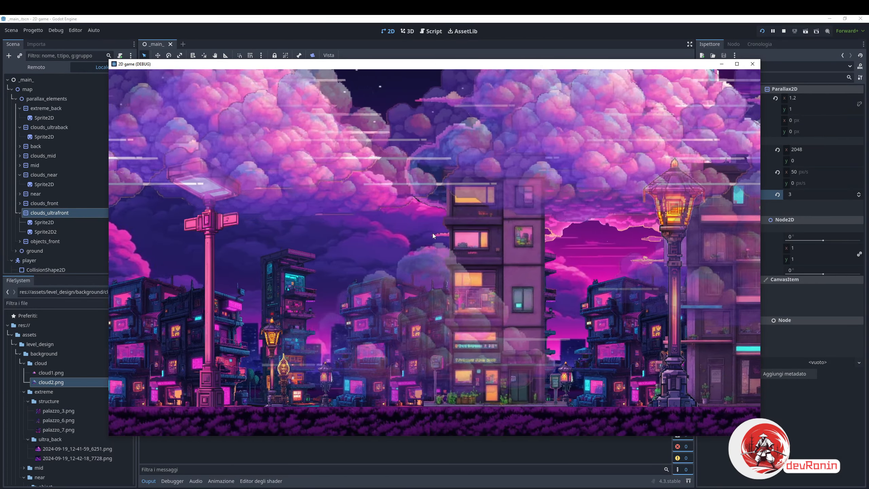
{"action": "key", "text": "Left"}
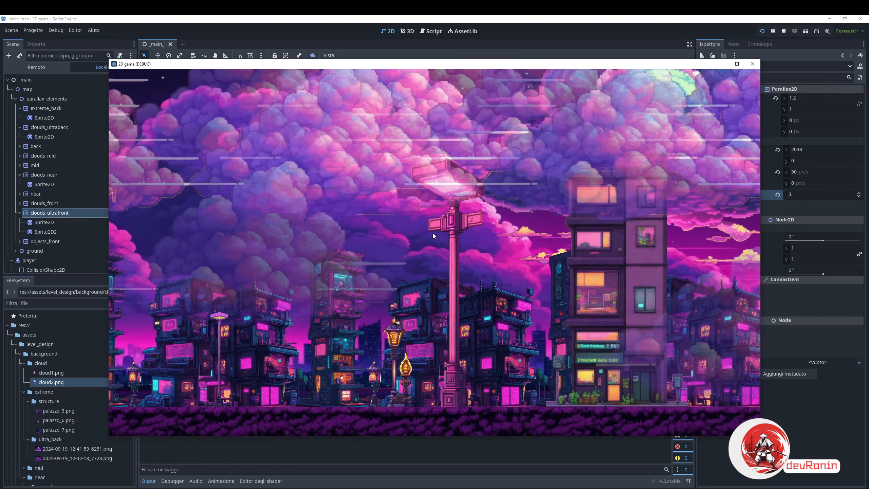
{"action": "key", "text": "Left"}
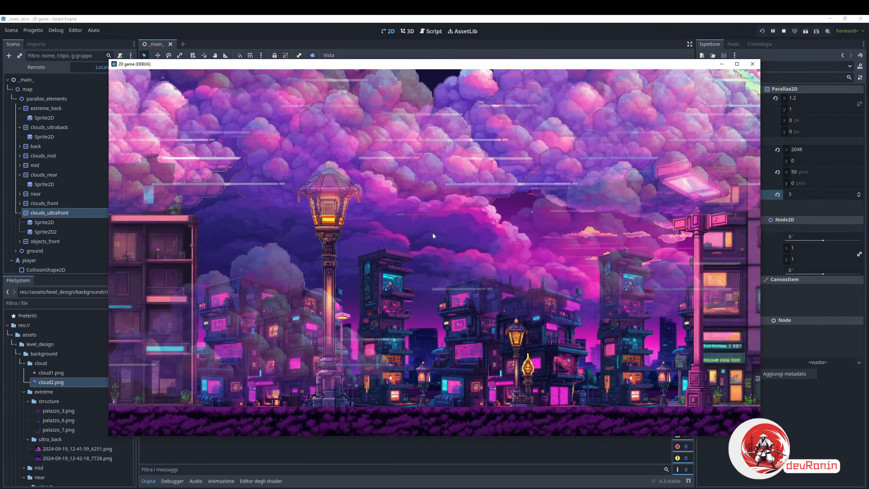
{"action": "key", "text": "Left"}
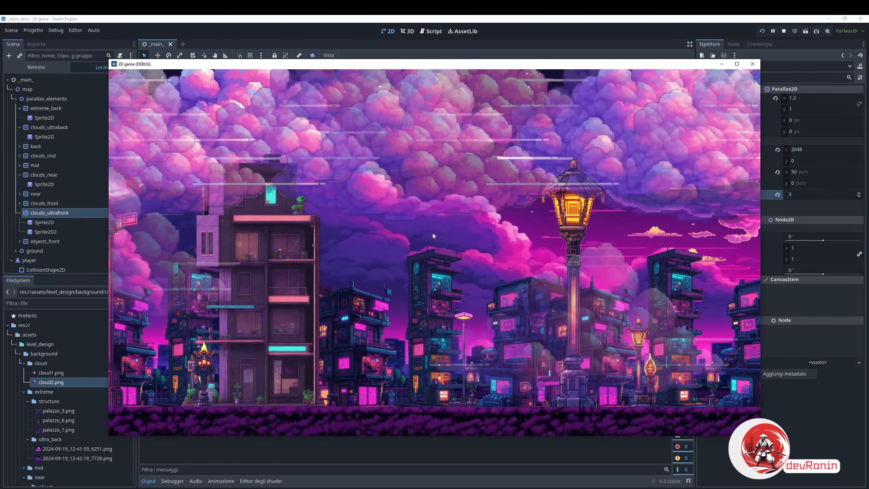
{"action": "key", "text": "Left"}
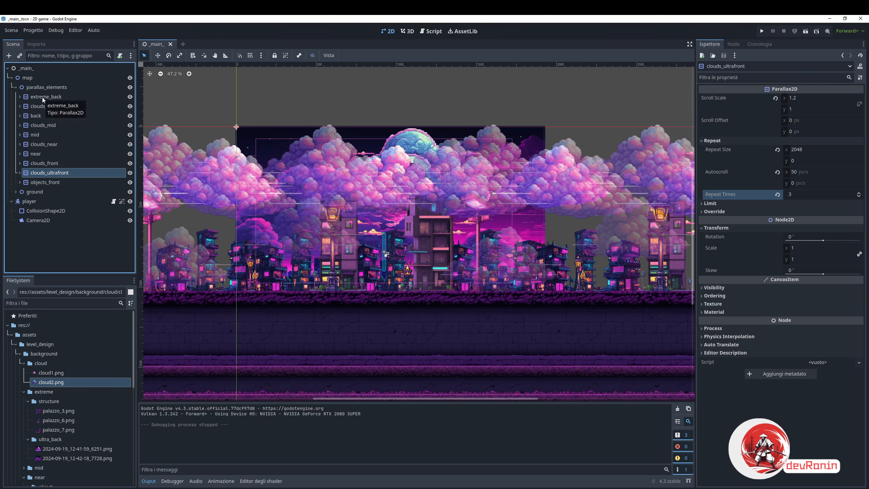
Expand the clouds_ultraback layer and examine its scroll scale, repeat and autoscroll settings
{"action": "left_click", "coordinate": [20, 106]}
{"action": "left_click", "coordinate": [50, 106]}
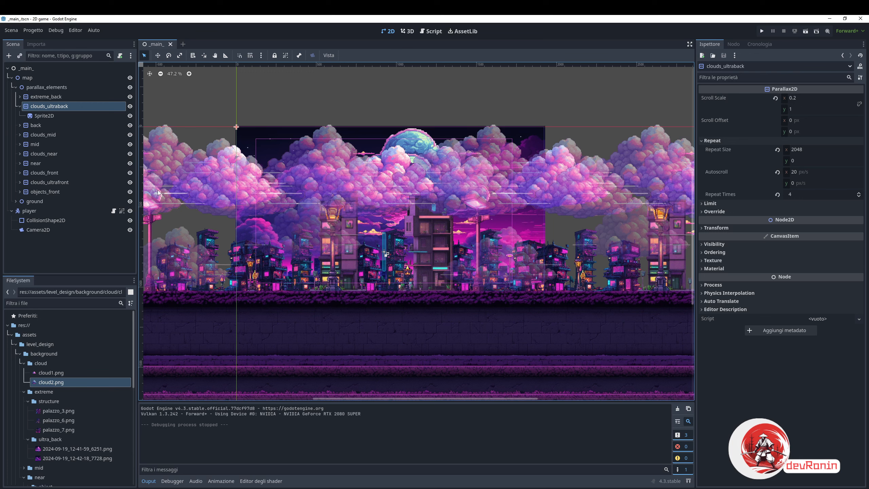
Collapse the clouds_ultraback layer, then expand clouds_mid and examine its scroll scale, repeat and autoscroll settings
{"action": "left_click", "coordinate": [20, 106]}
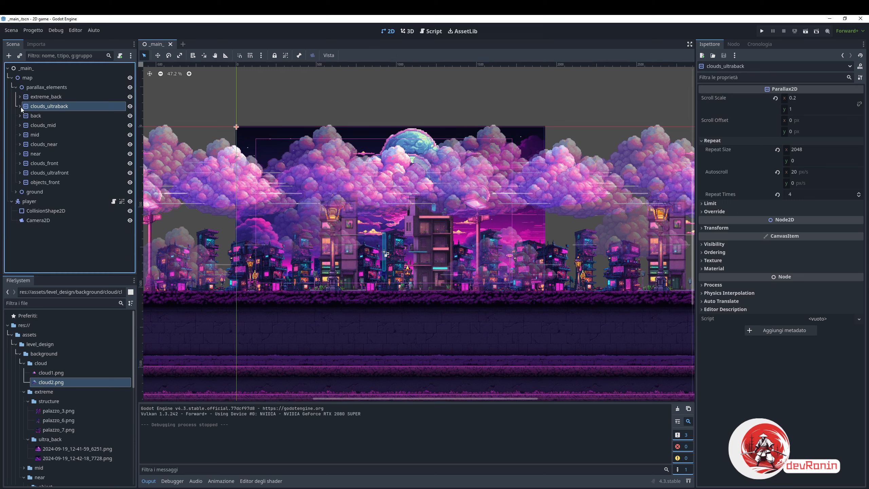
{"action": "left_click", "coordinate": [19, 125]}
{"action": "left_click", "coordinate": [38, 125]}
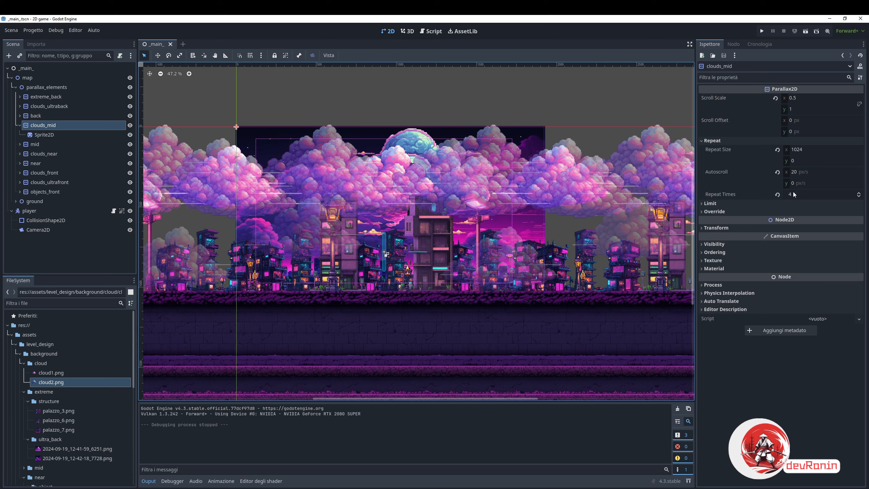
Inspect the transform and visibility properties of the clouds_mid layer's sprite
{"action": "left_click", "coordinate": [20, 125]}
{"action": "left_click", "coordinate": [39, 135]}
{"action": "left_click", "coordinate": [712, 151]}
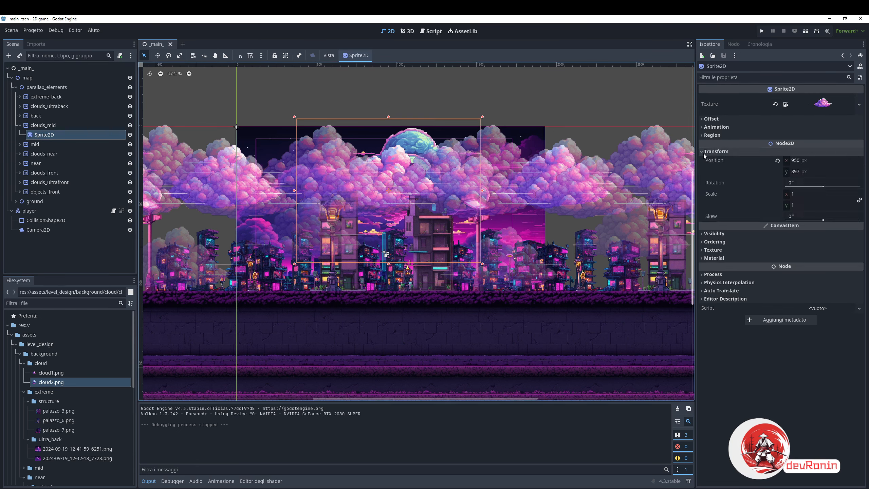
{"action": "left_click", "coordinate": [711, 151]}
{"action": "left_click", "coordinate": [704, 168]}
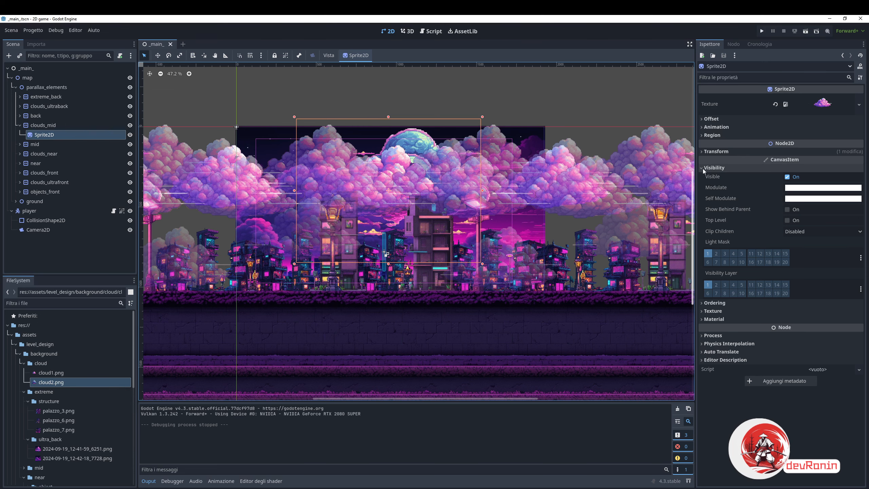
{"action": "left_click", "coordinate": [704, 167]}
Collapse the clouds_mid layer and expand clouds_near to examine its scroll scale, repeat and autoscroll settings
{"action": "left_click", "coordinate": [20, 125]}
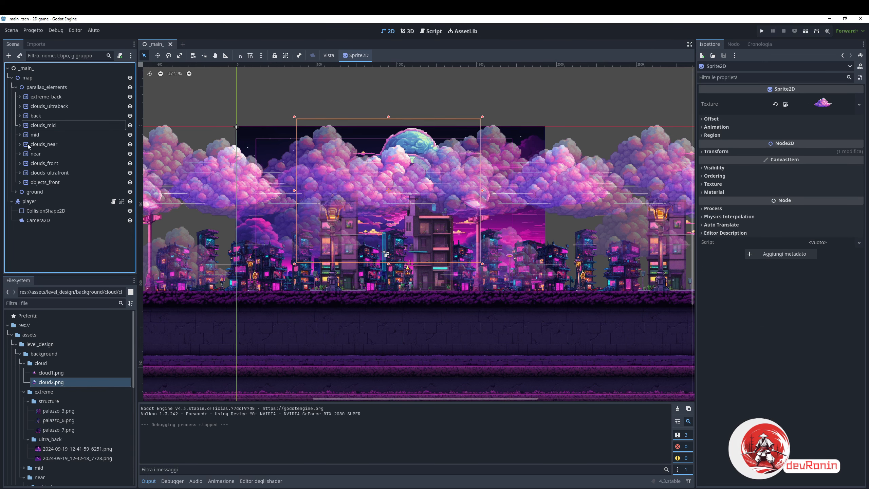
{"action": "left_click", "coordinate": [21, 145]}
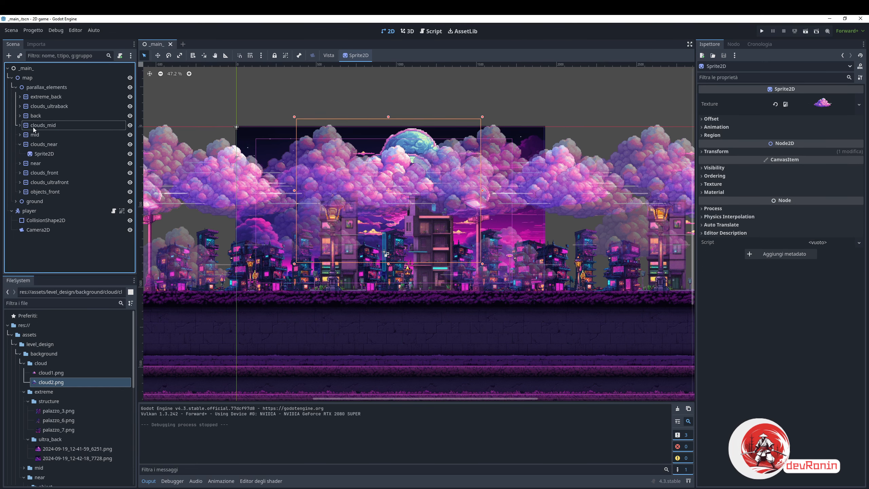
{"action": "left_click", "coordinate": [47, 145]}
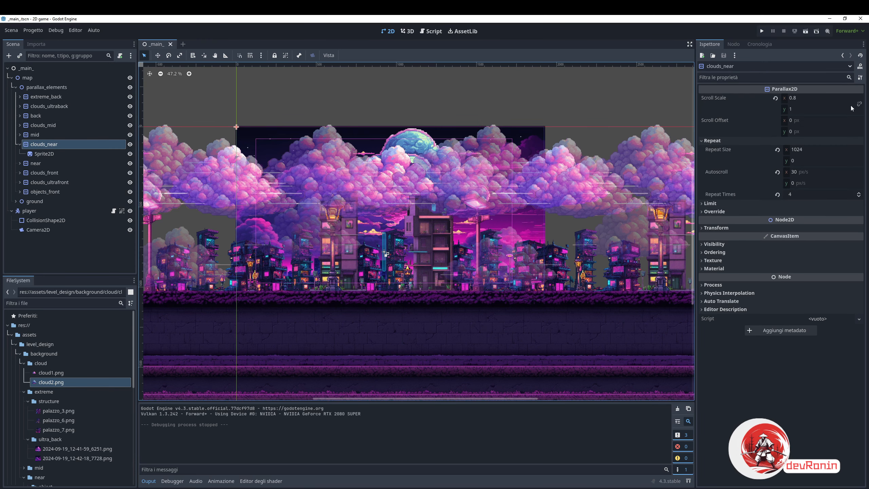